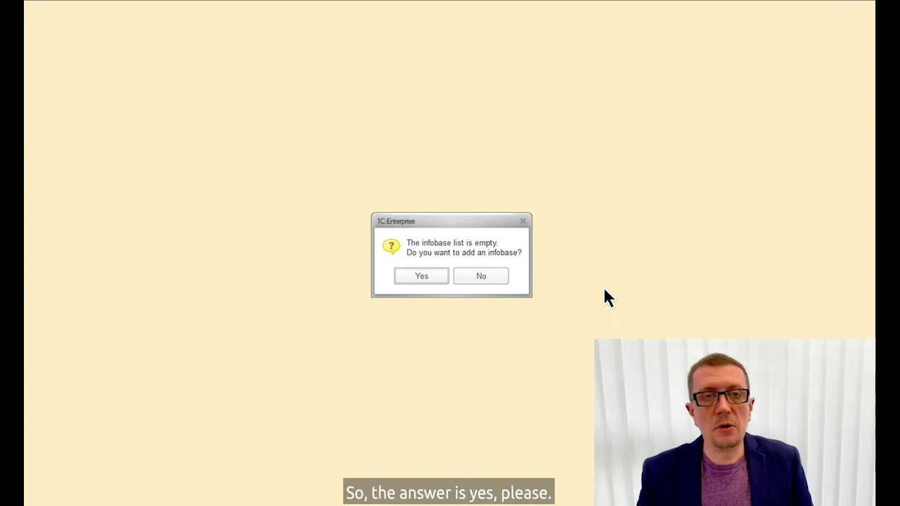
Start creating a new infobase without a configuration, named Convenience, located on this computer.
click(429, 277)
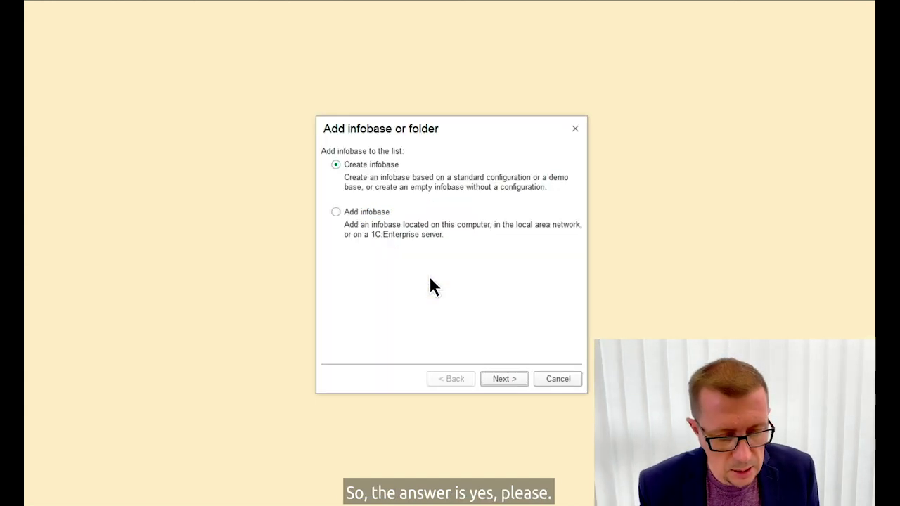
click(506, 378)
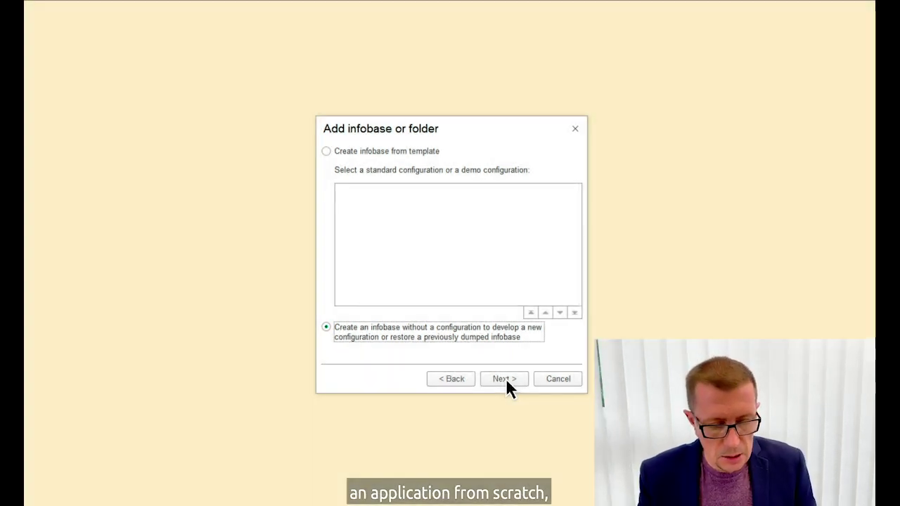
click(505, 378)
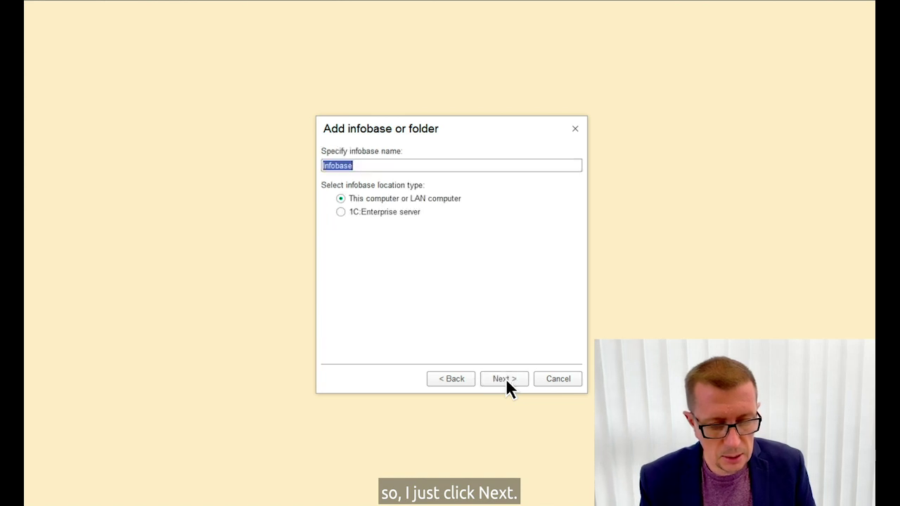
text(Convenience)
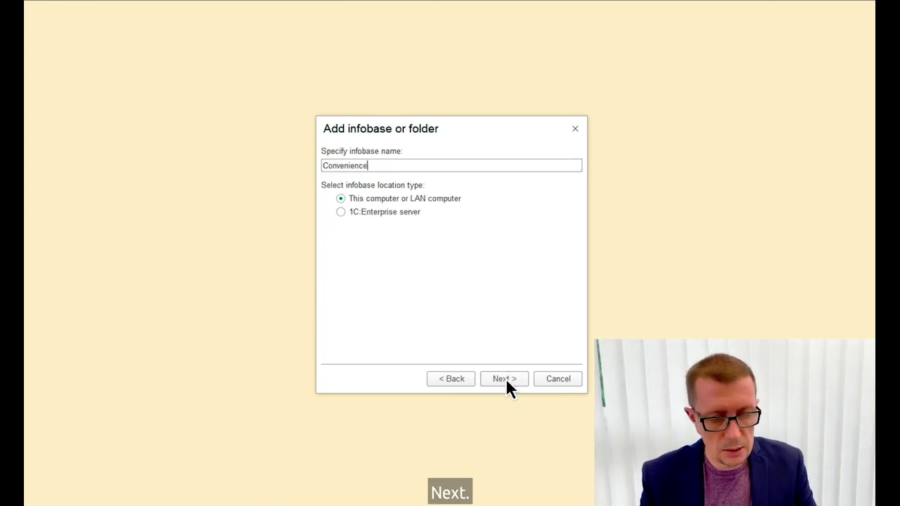
click(506, 378)
Set the infobase directory to C:\Users\Me\Documents\Convenience and finish creating the infobase with the default startup options.
click(472, 184)
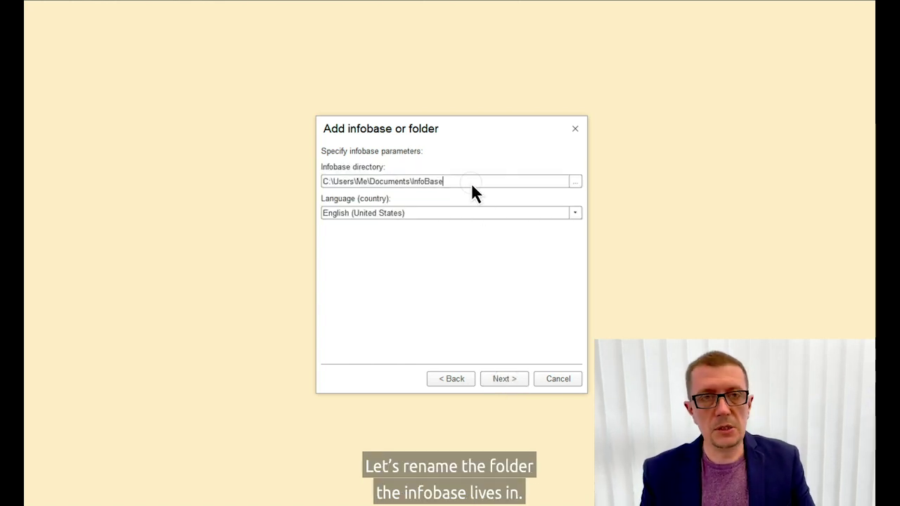
key(BackSpace)
key(BackSpace)
key(BackSpace)
key(BackSpace)
key(BackSpace)
key(BackSpace)
key(BackSpace)
key(BackSpace)
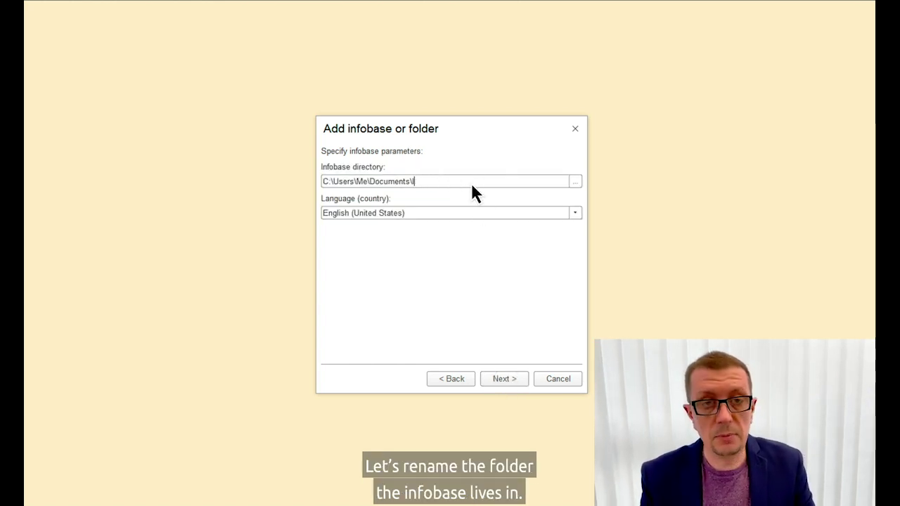
text(Convenience)
key(Tab)
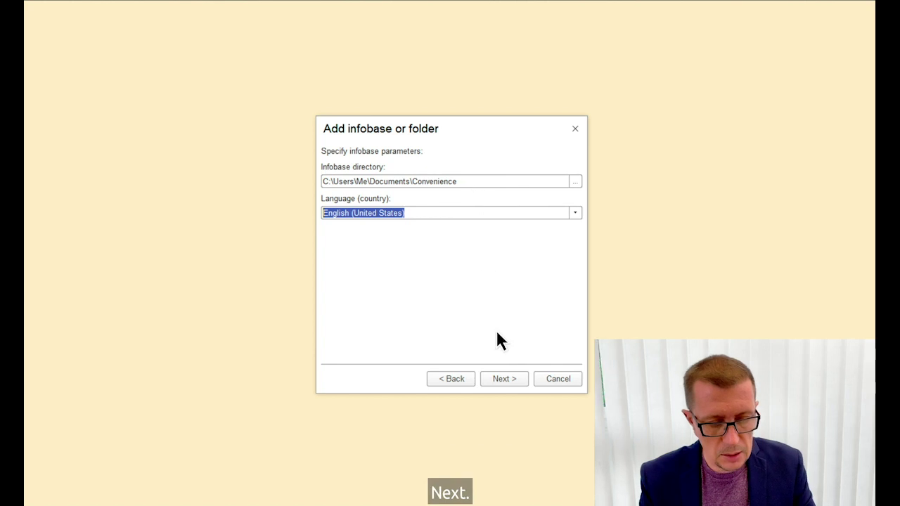
click(505, 380)
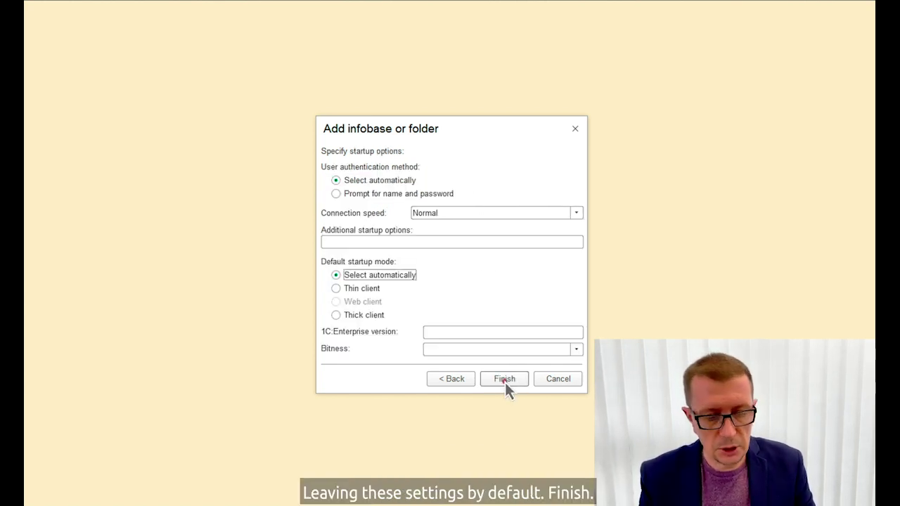
click(505, 380)
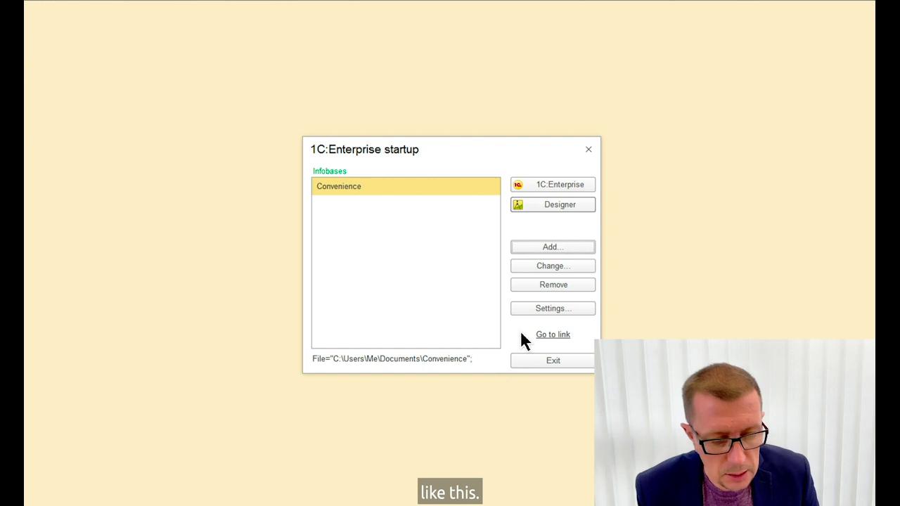
Open the Convenience infobase in Designer and rename its root configuration to Convenience.
click(557, 206)
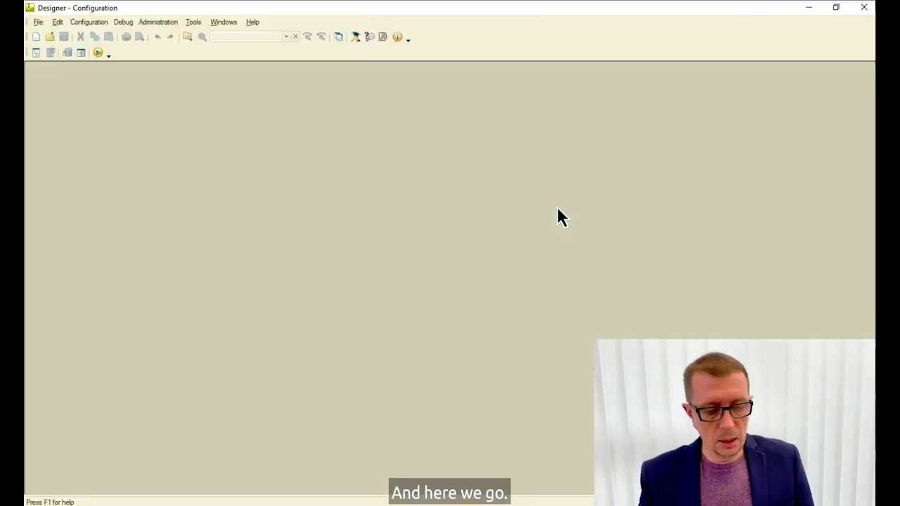
click(36, 53)
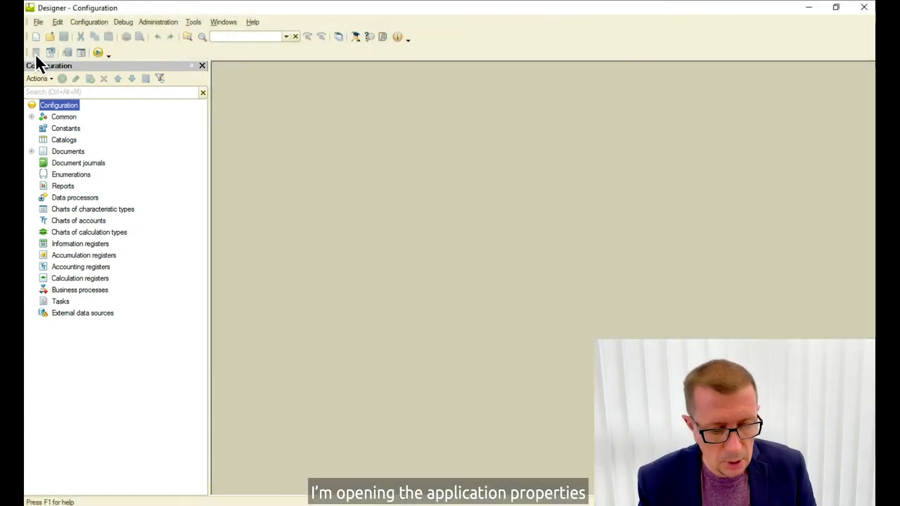
double_click(64, 107)
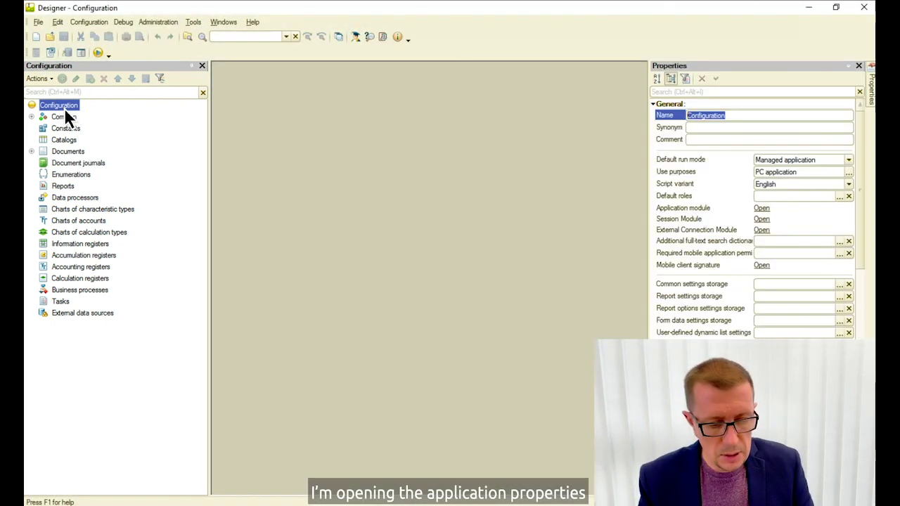
text(C)
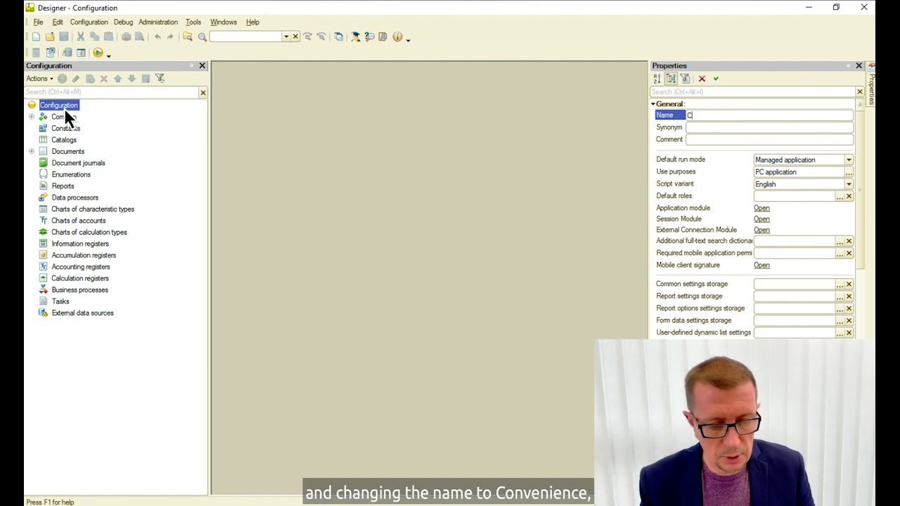
text(onvenience)
key(Return)
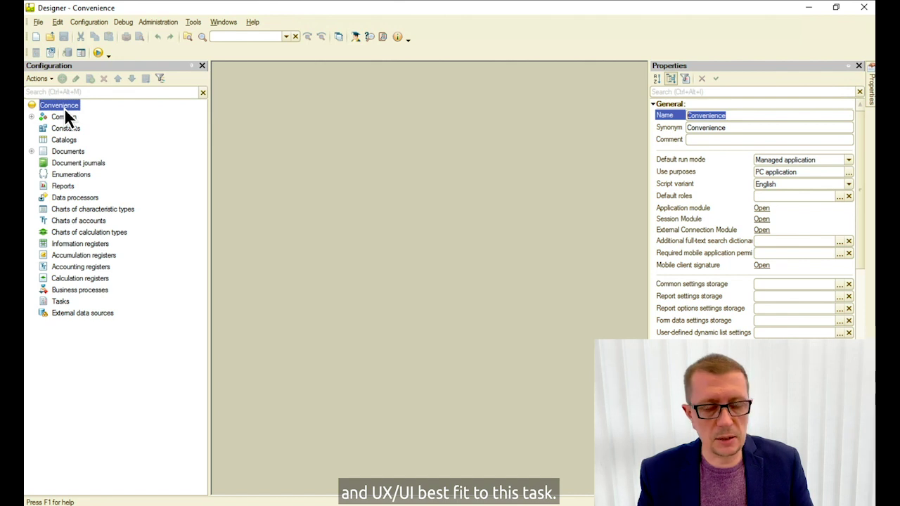
Add a new catalog to the configuration and look over its data, forms and other settings, including its object module.
right_click(66, 142)
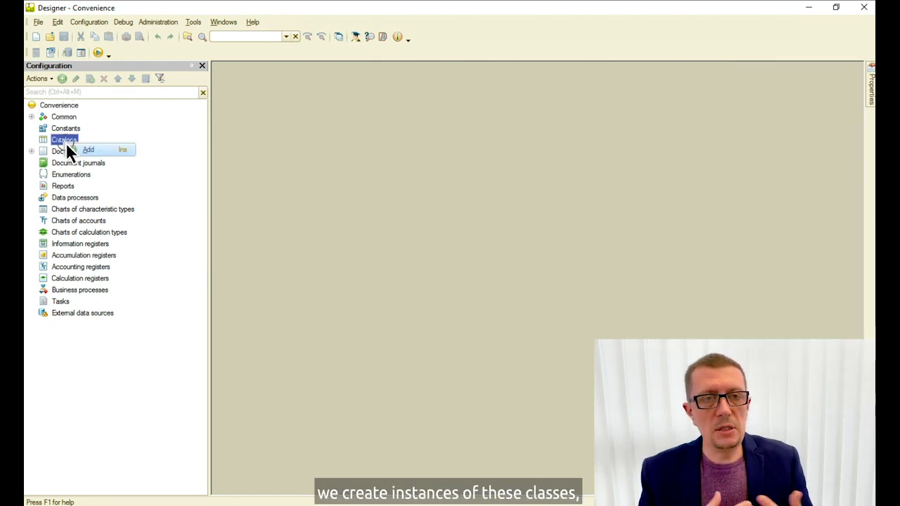
click(101, 152)
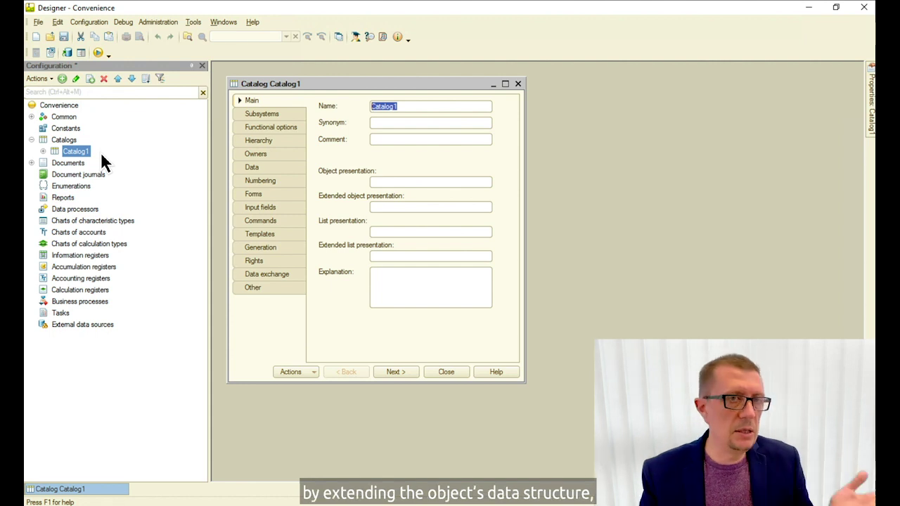
click(259, 166)
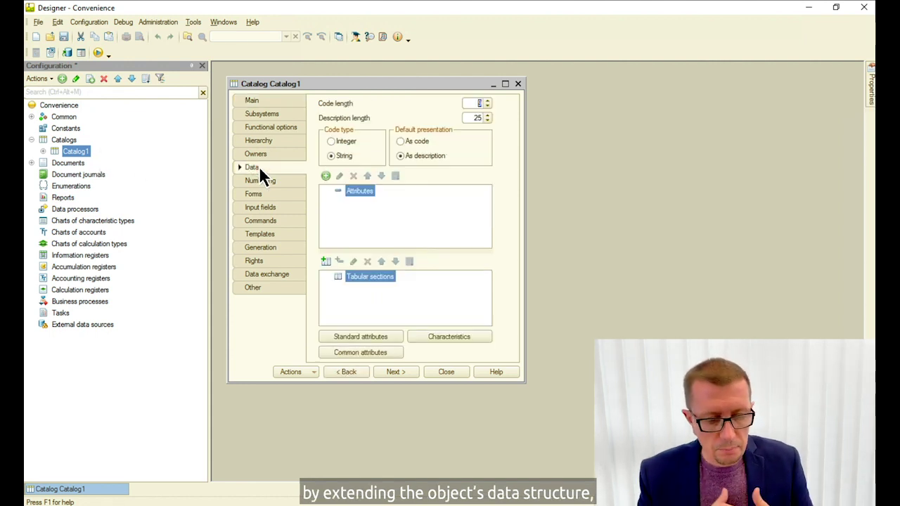
click(270, 198)
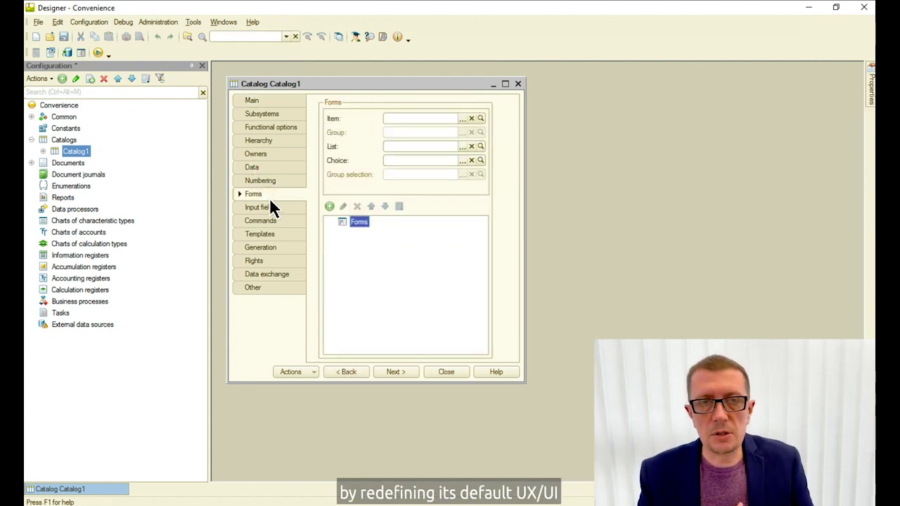
click(267, 288)
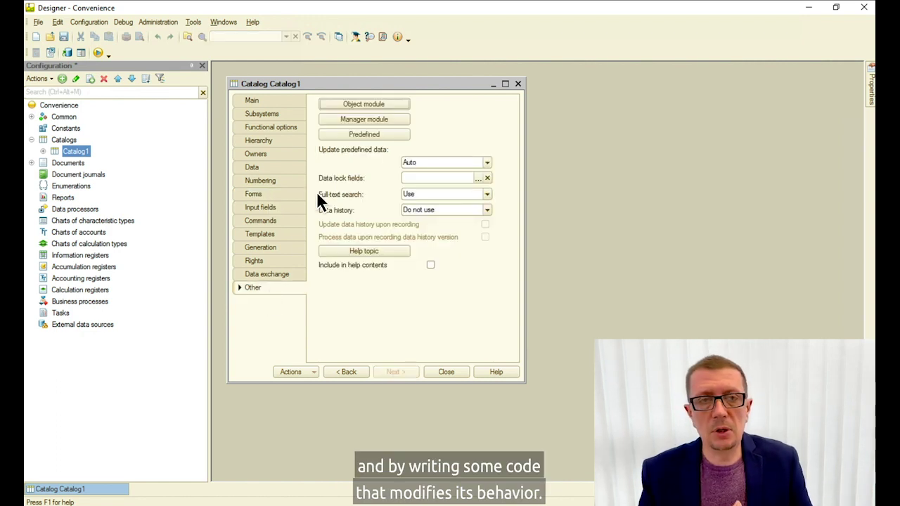
click(359, 106)
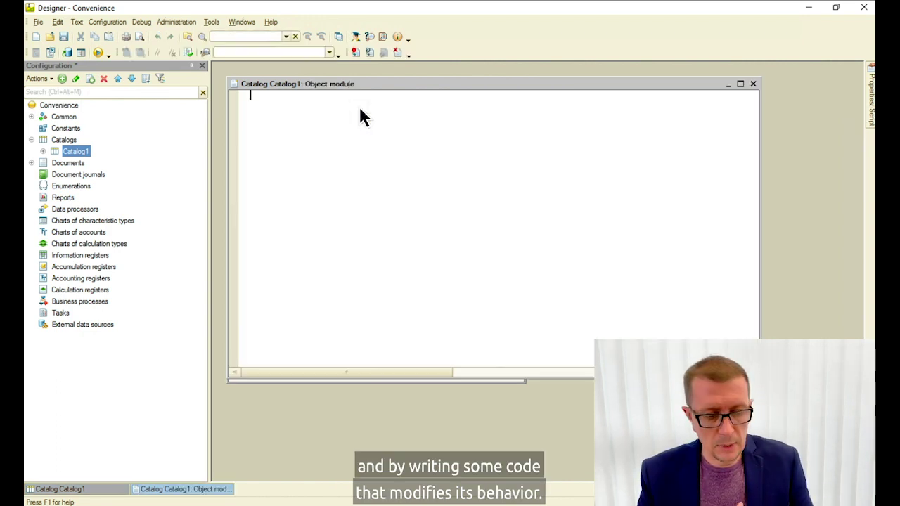
click(754, 85)
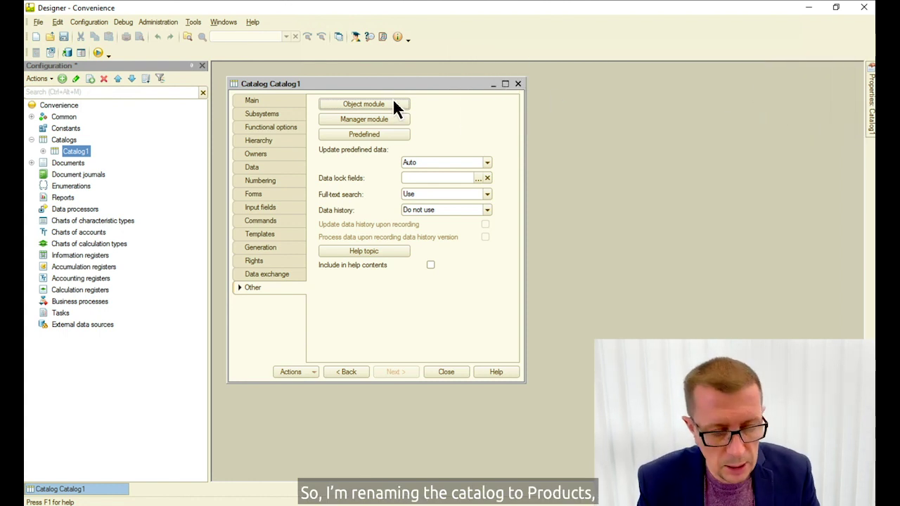
Name the new catalog Products.
click(265, 103)
text(Products)
key(Tab)
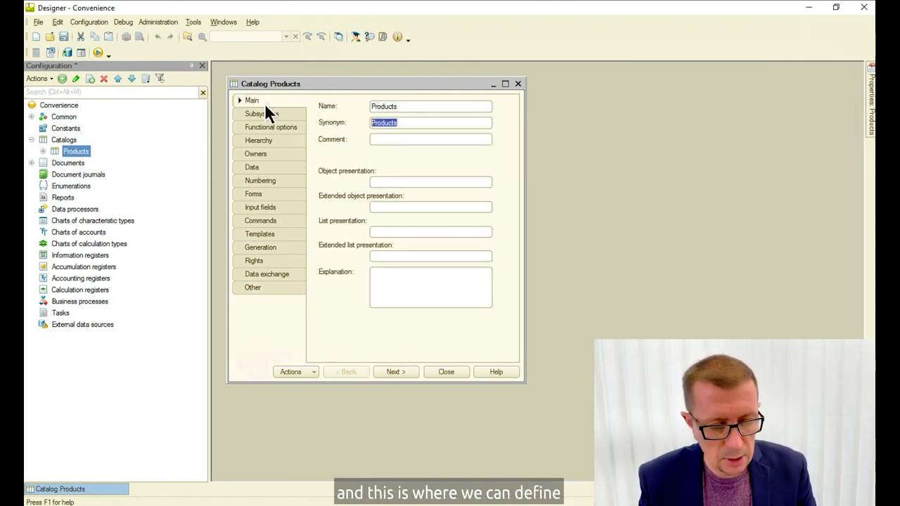
Set the Products catalog's description length to 50 and add an attribute named Brand, leaving its data type as it is.
click(254, 170)
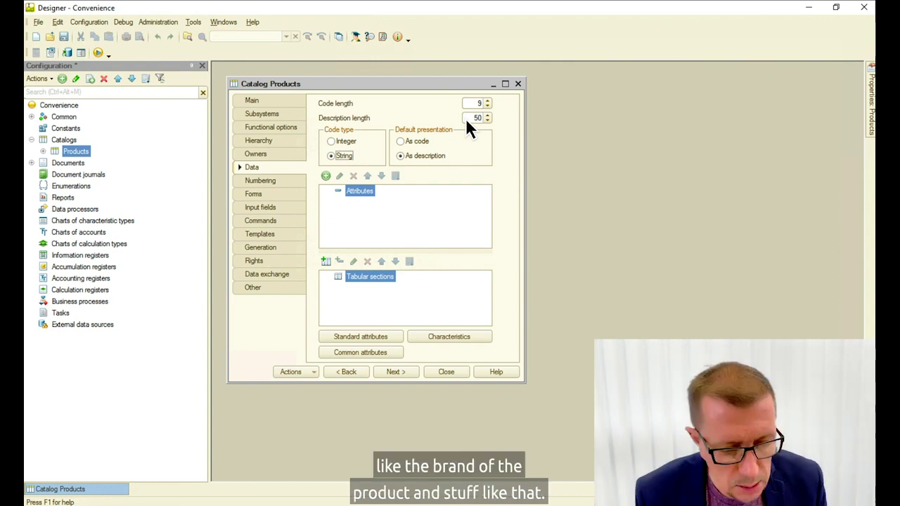
click(326, 176)
text(Brand)
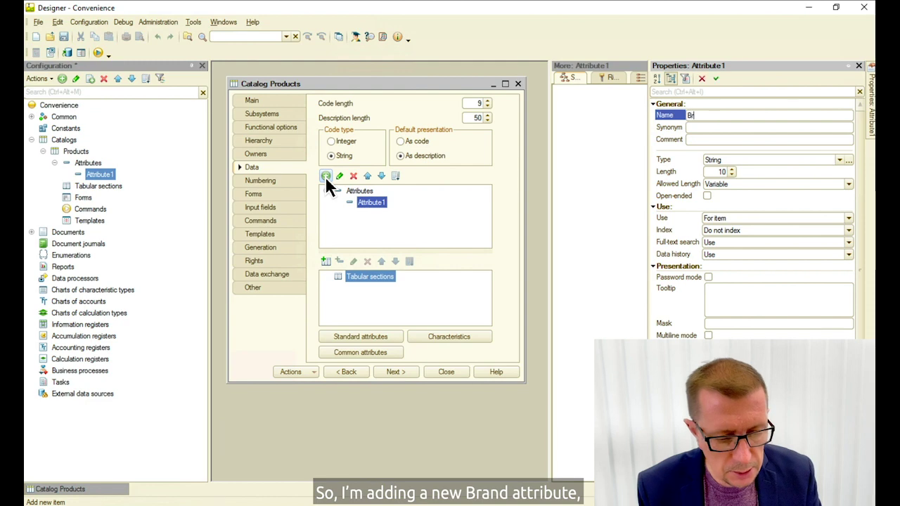
key(Tab)
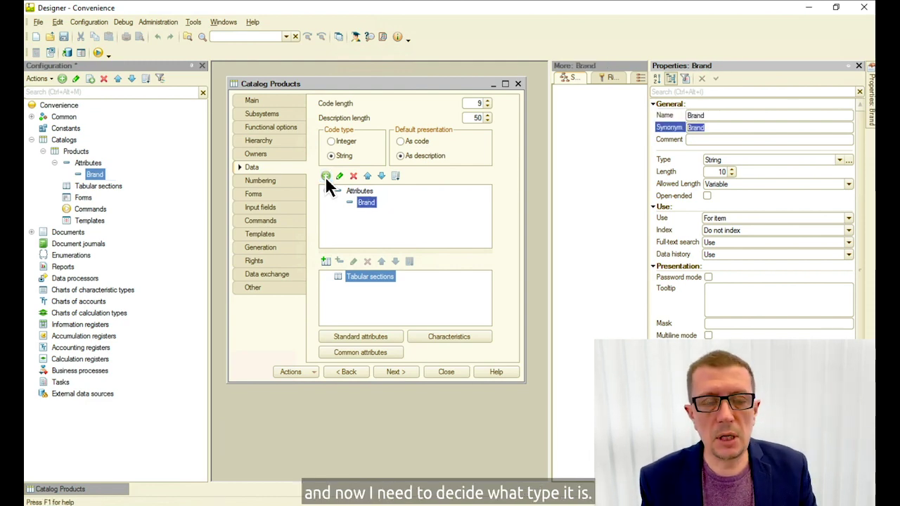
click(851, 160)
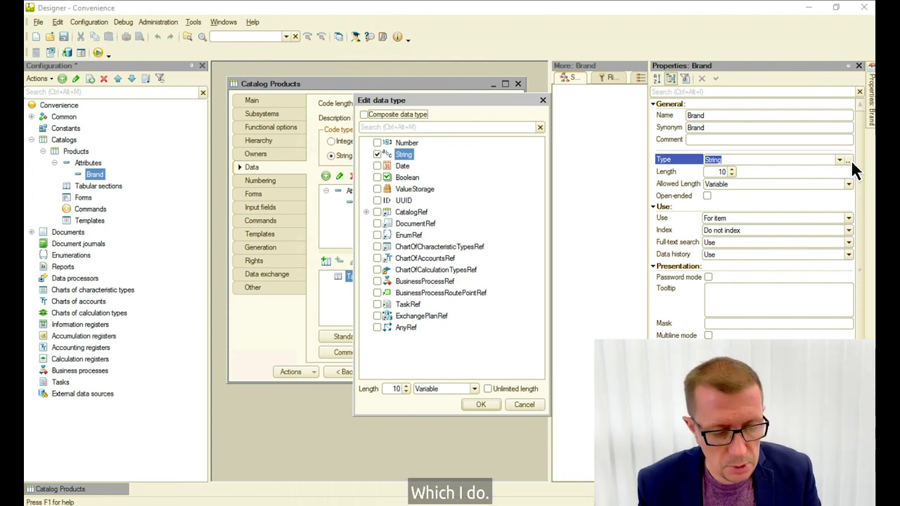
click(524, 404)
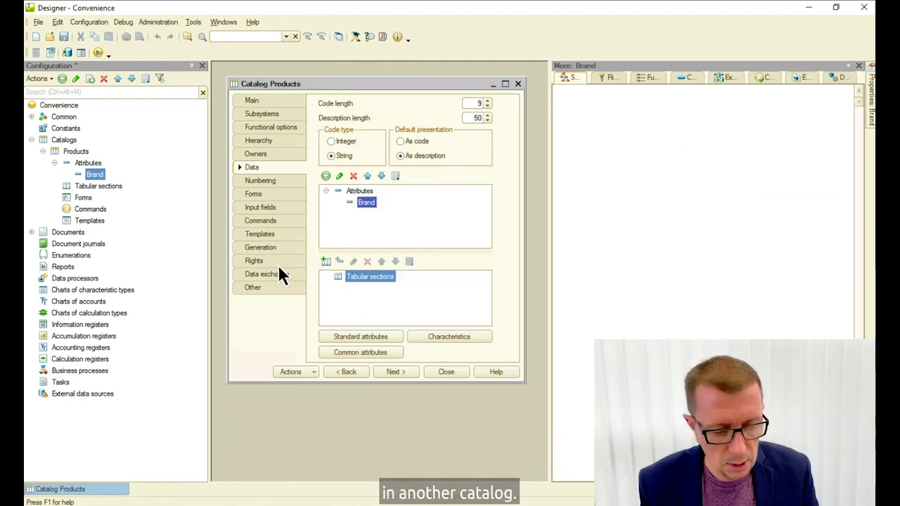
Add a second catalog named Brands to the configuration and close its editor.
right_click(65, 141)
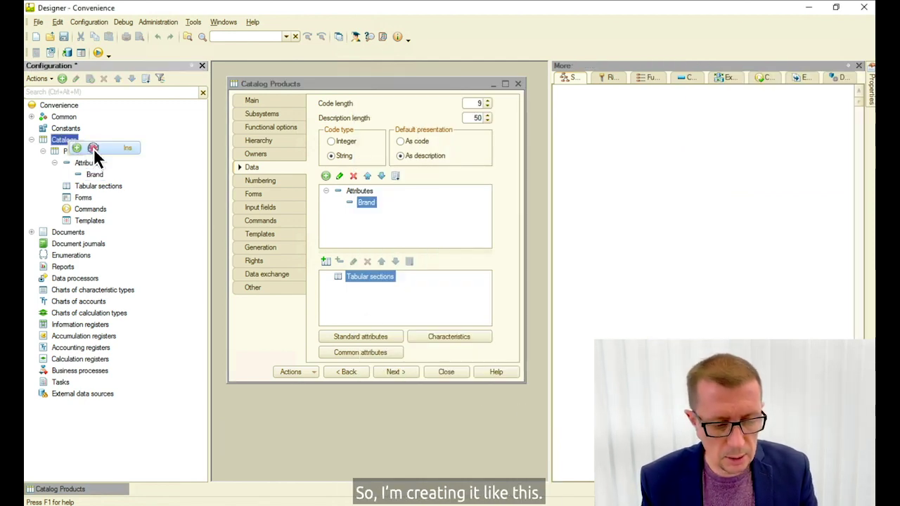
click(93, 148)
text(Brands)
key(Tab)
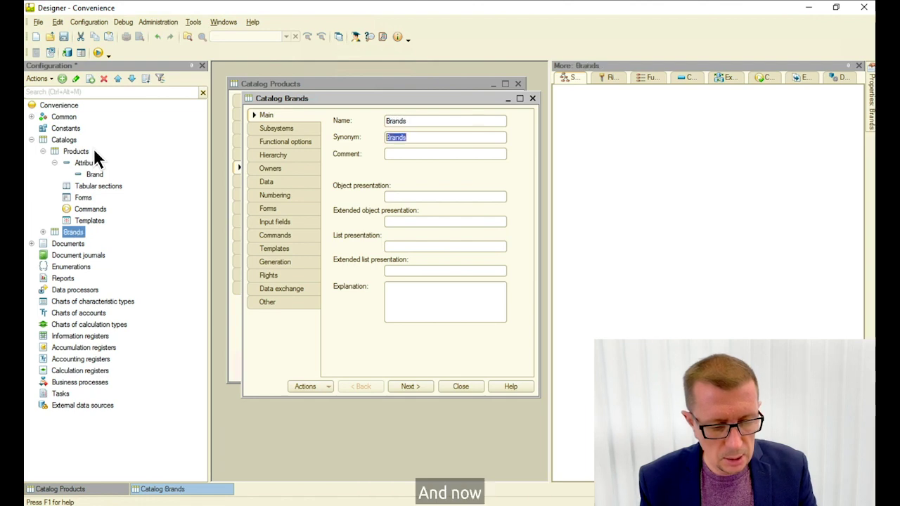
click(463, 387)
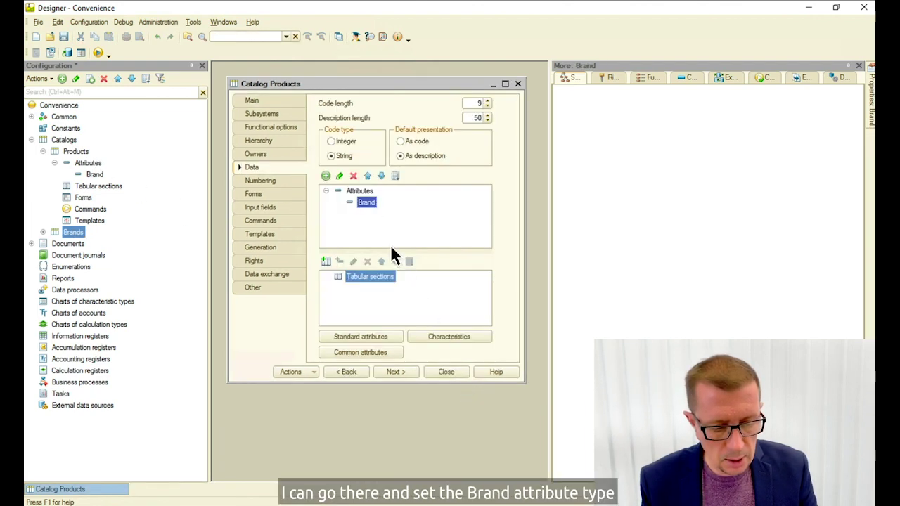
Set the data type of the Products catalog's Brand attribute to a CatalogRef of Brands.
double_click(368, 202)
click(847, 162)
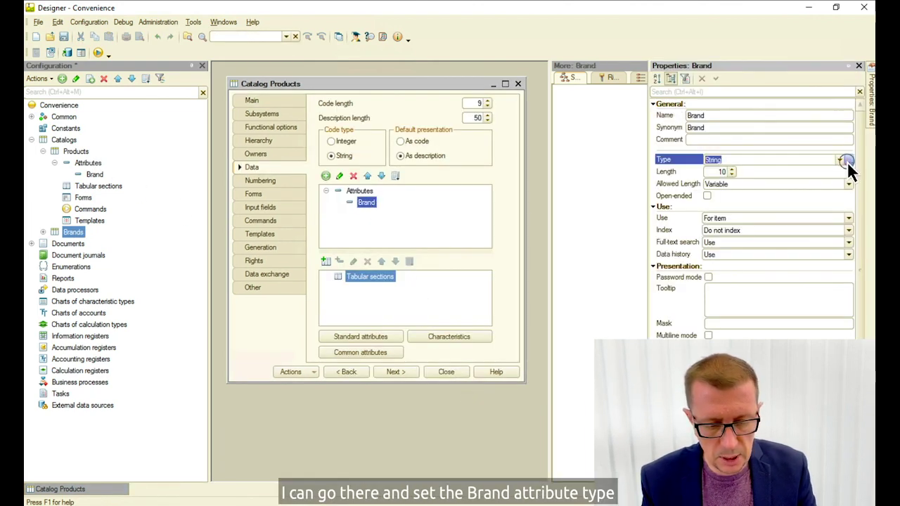
click(366, 211)
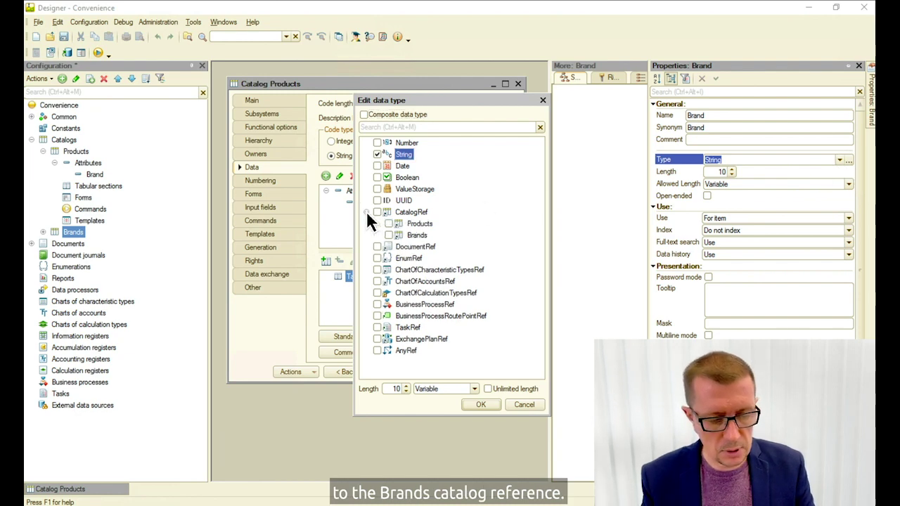
click(389, 236)
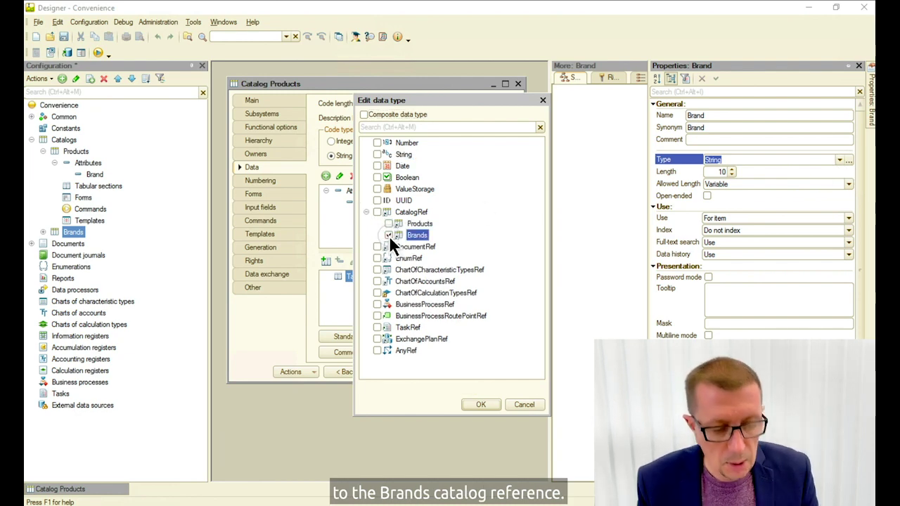
click(481, 405)
Run the application in debug mode, updating the database configuration with the changes.
click(97, 55)
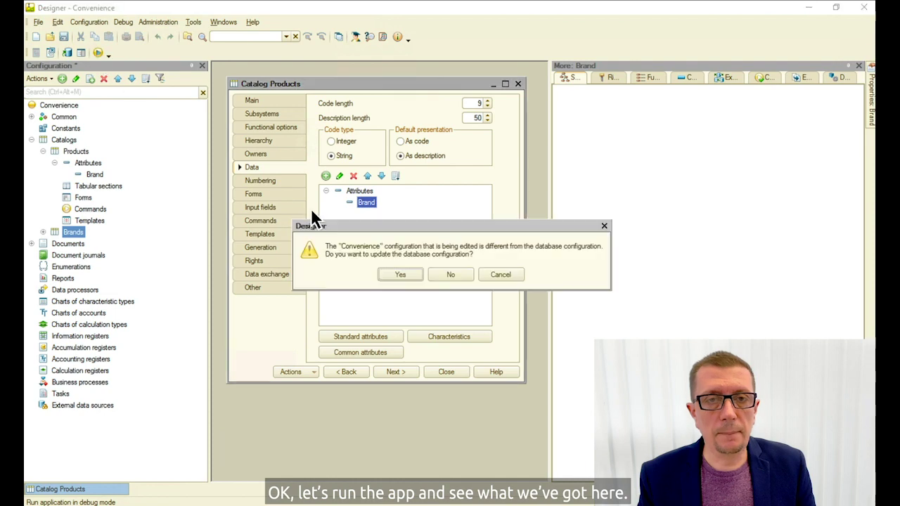
click(402, 275)
click(555, 195)
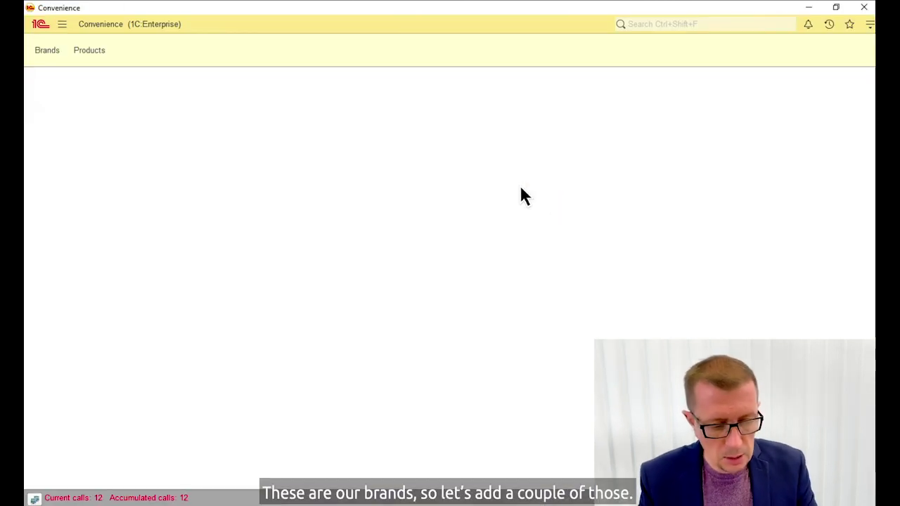
Create and save a brand named Coca-Cola in the Brands catalog.
click(48, 51)
click(58, 106)
text(Co)
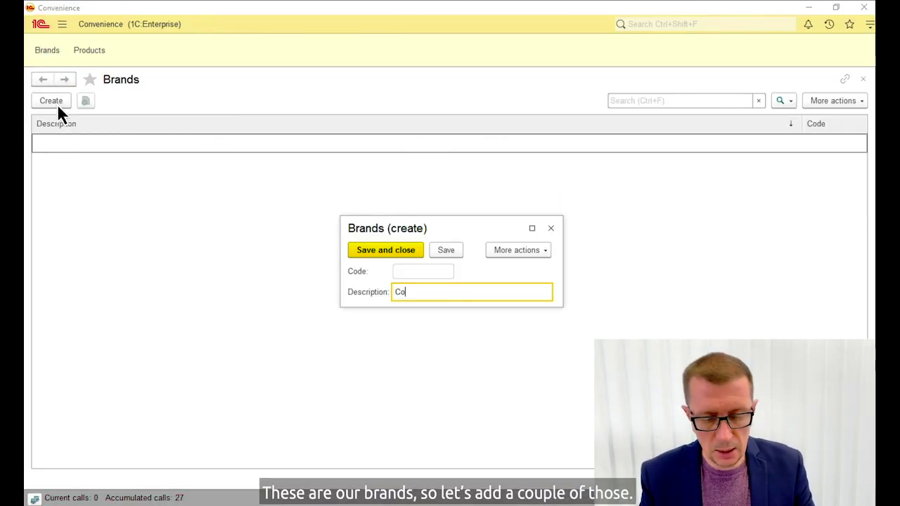
text(ca-Cola)
click(381, 249)
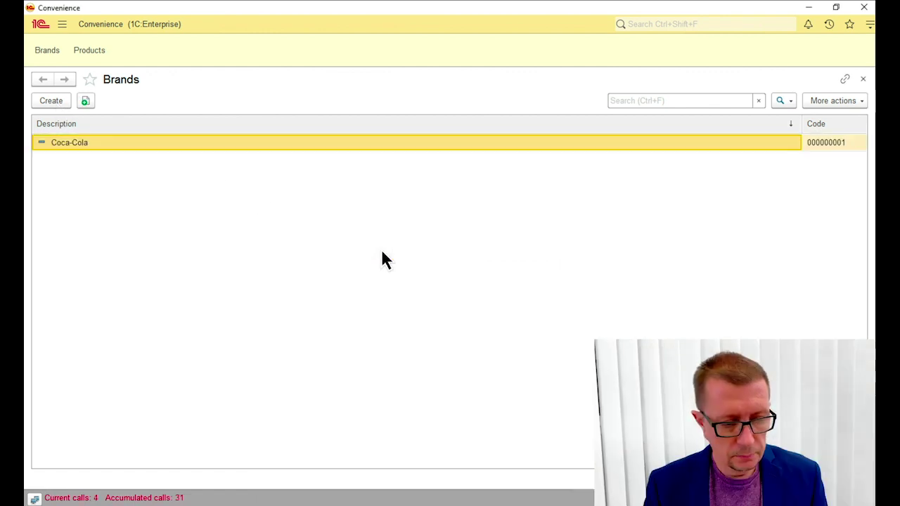
Create and save two more brands, Apple and Duracell.
click(57, 104)
text(Apple)
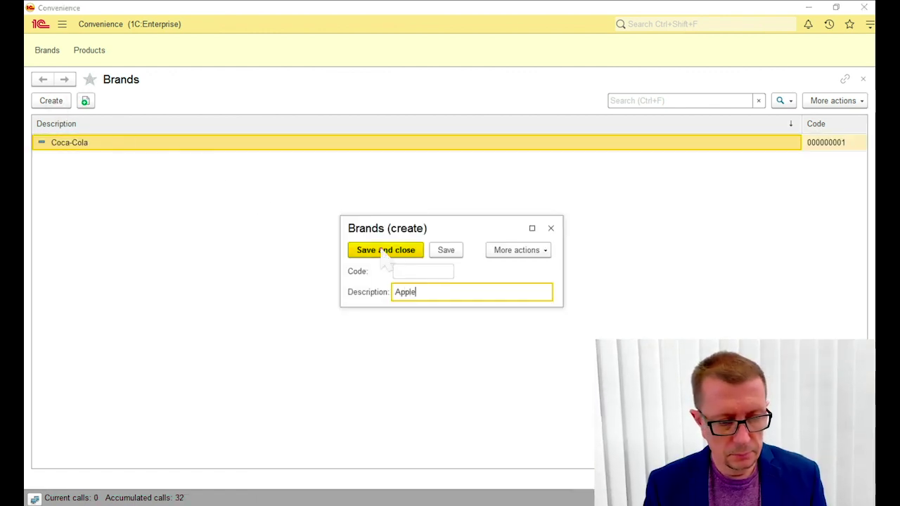
click(383, 249)
click(57, 104)
text(Duracell)
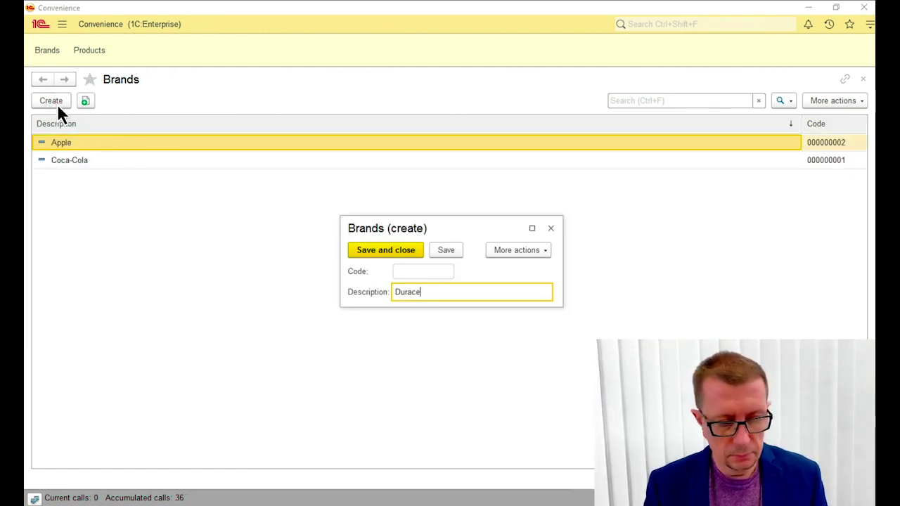
click(381, 250)
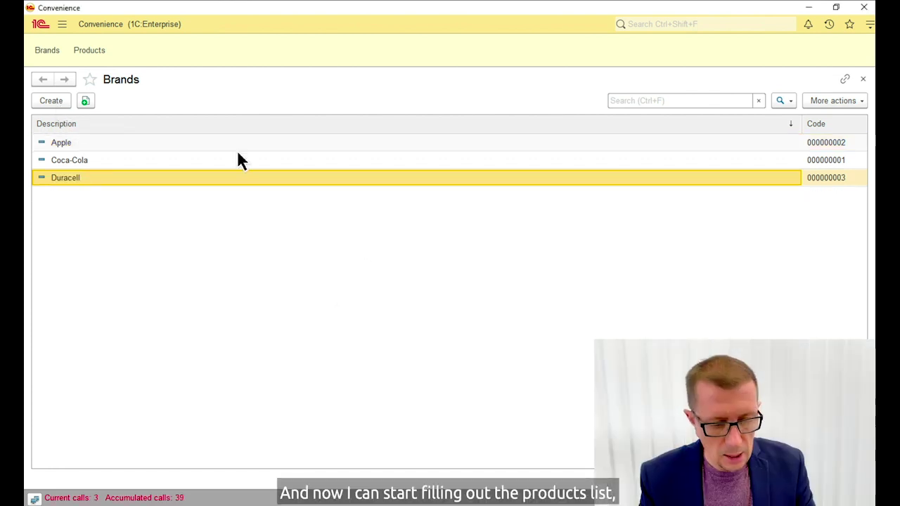
Create and save a product described as Diet Coke in the Products catalog, with Coca-Cola as its brand.
click(92, 50)
click(54, 103)
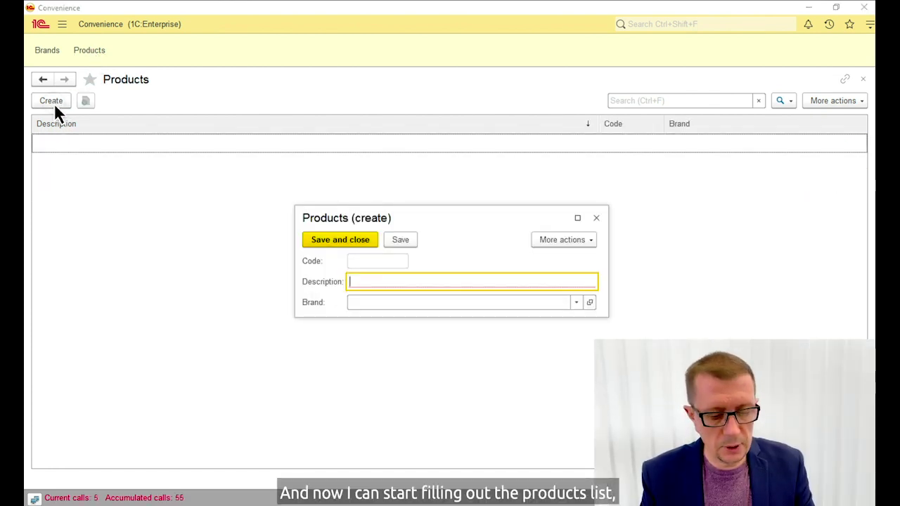
text(Diet Coke)
click(576, 303)
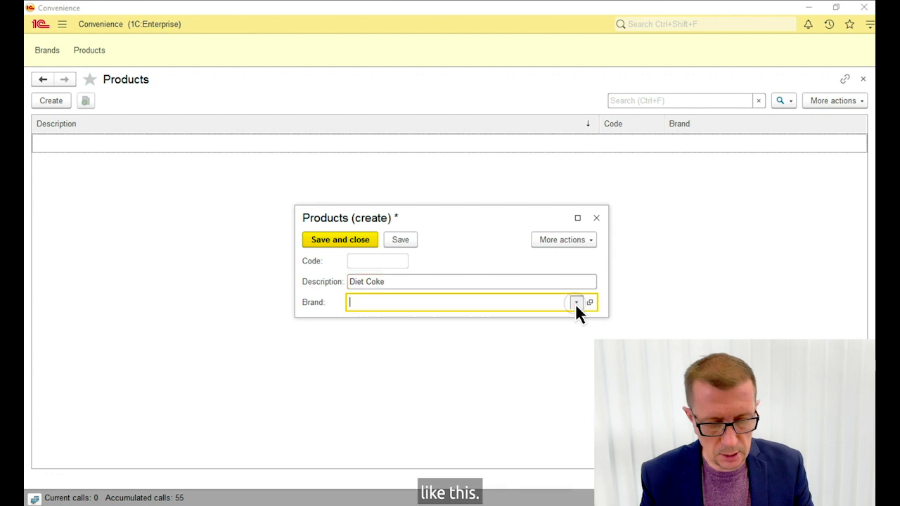
click(375, 386)
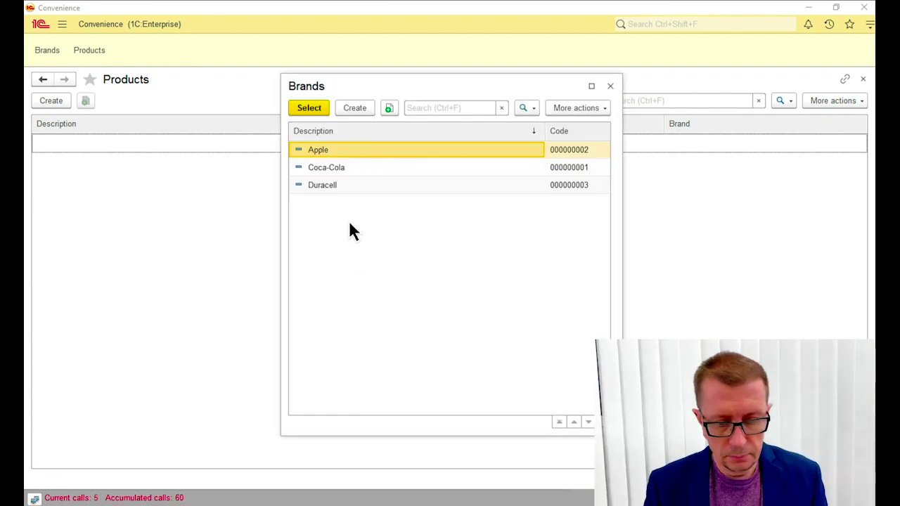
click(341, 169)
click(341, 171)
click(344, 242)
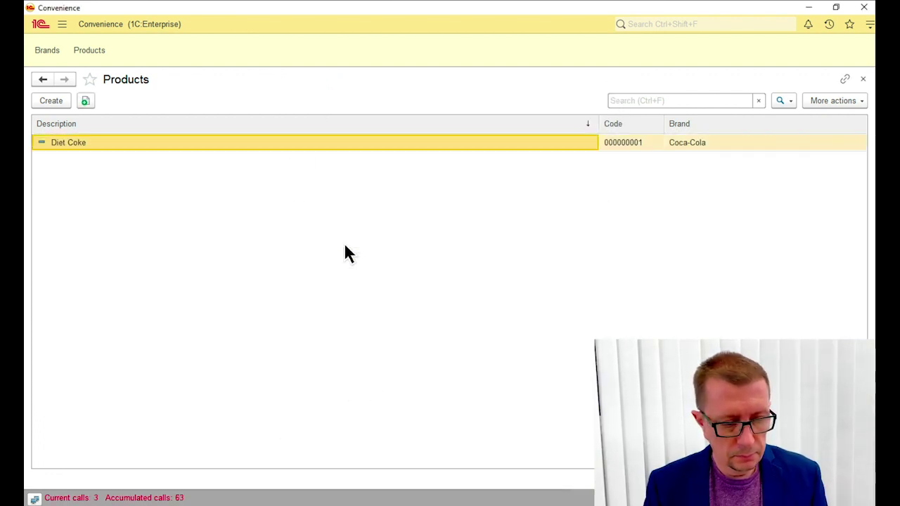
Create and save a product described as "Batteries, 6 pack" with Duracell as its brand.
click(59, 103)
text(Batteri)
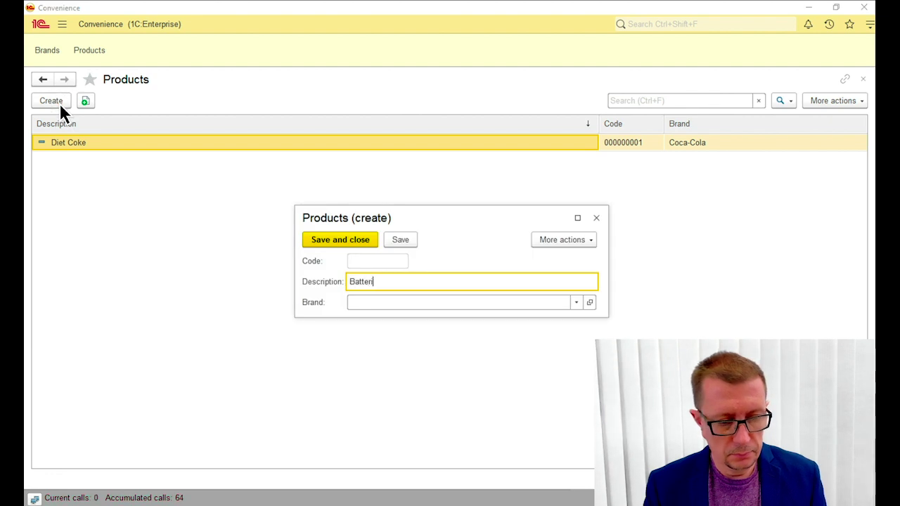
text(es, 6 pack)
click(381, 302)
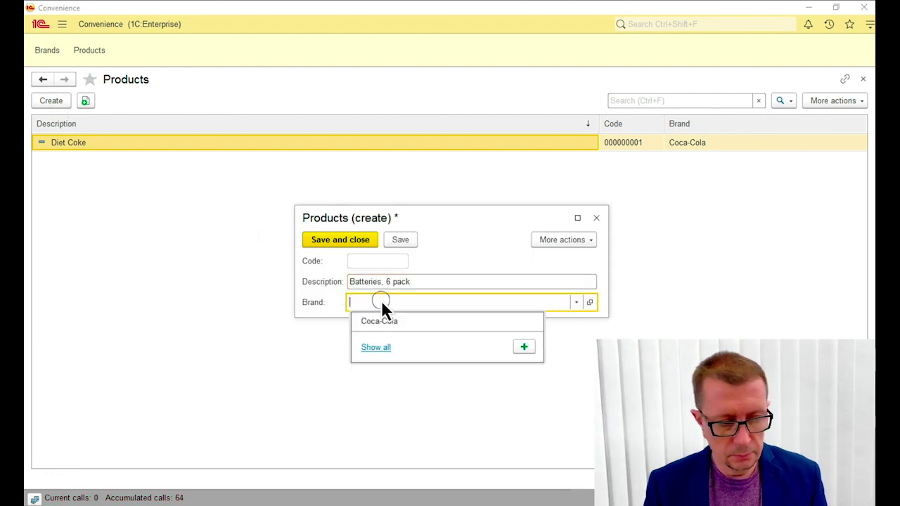
text(dur)
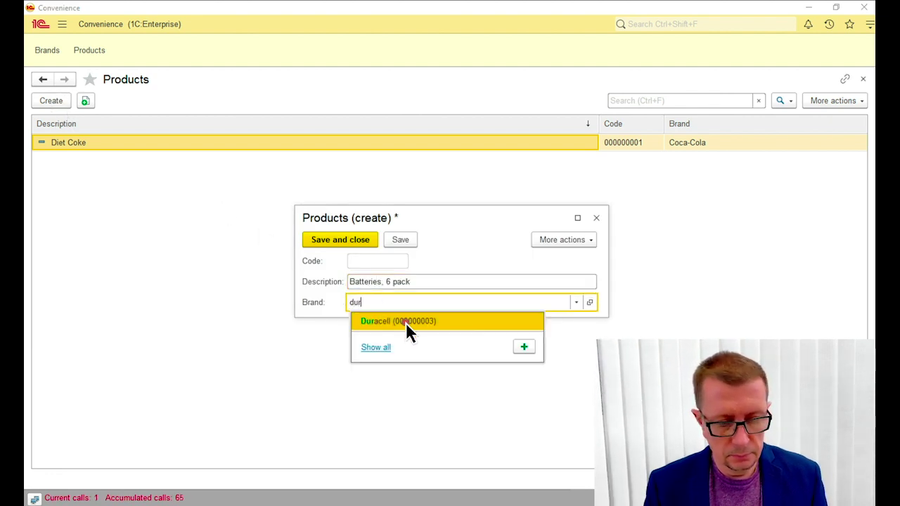
click(406, 322)
click(332, 241)
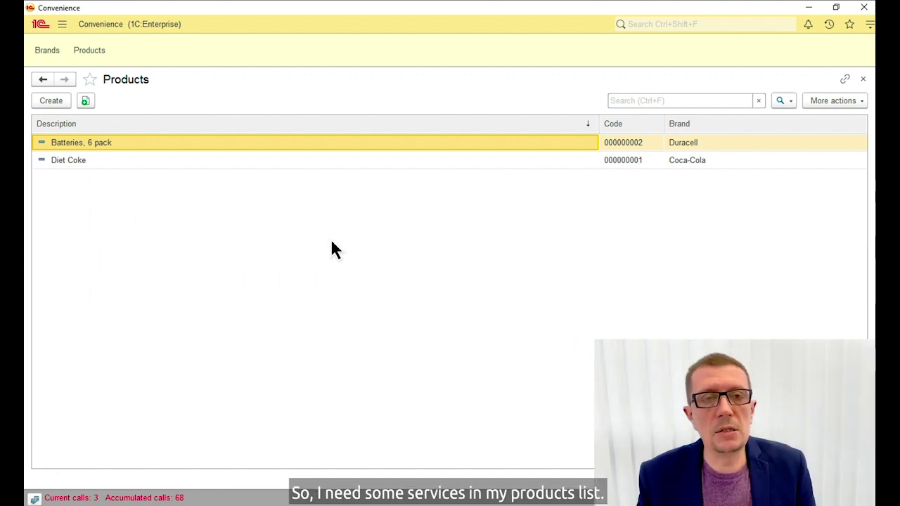
click(51, 102)
text(Key c)
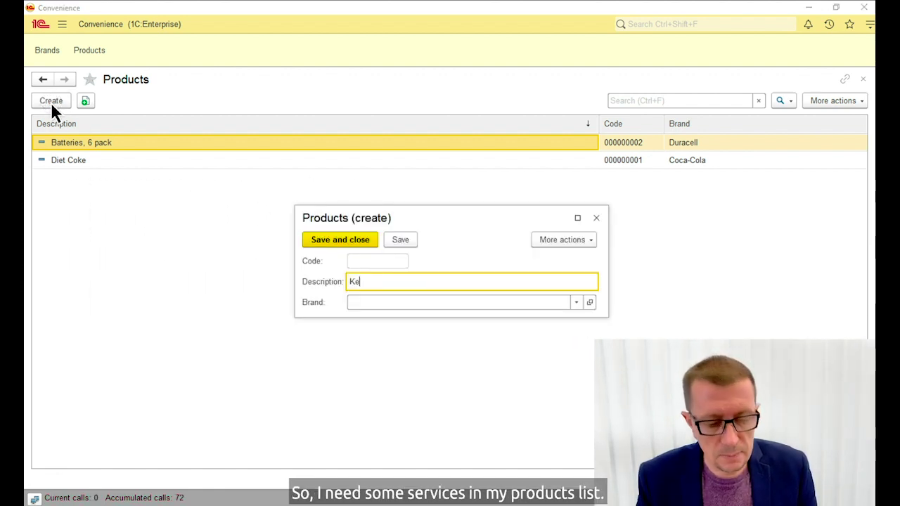
text(ut)
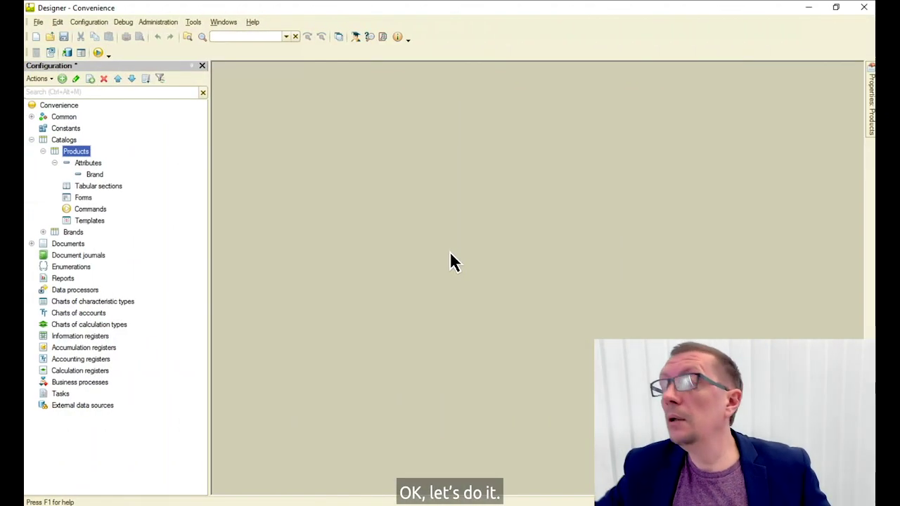
In the Designer, add a ProductType attribute to the Products catalog.
right_click(86, 164)
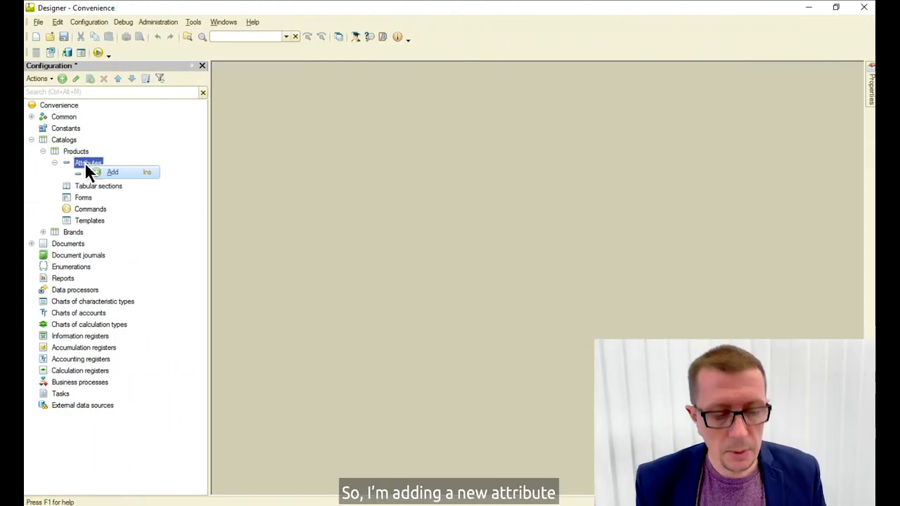
click(112, 173)
text(ProductType)
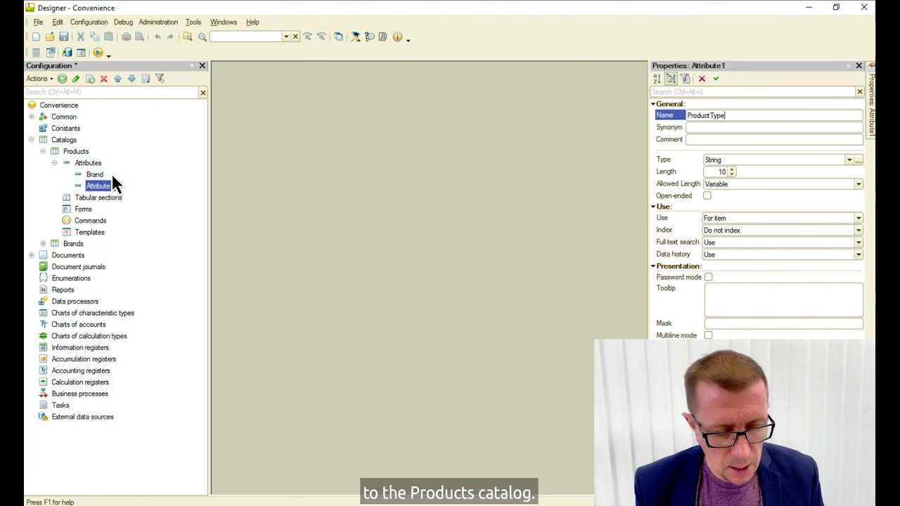
key(Tab)
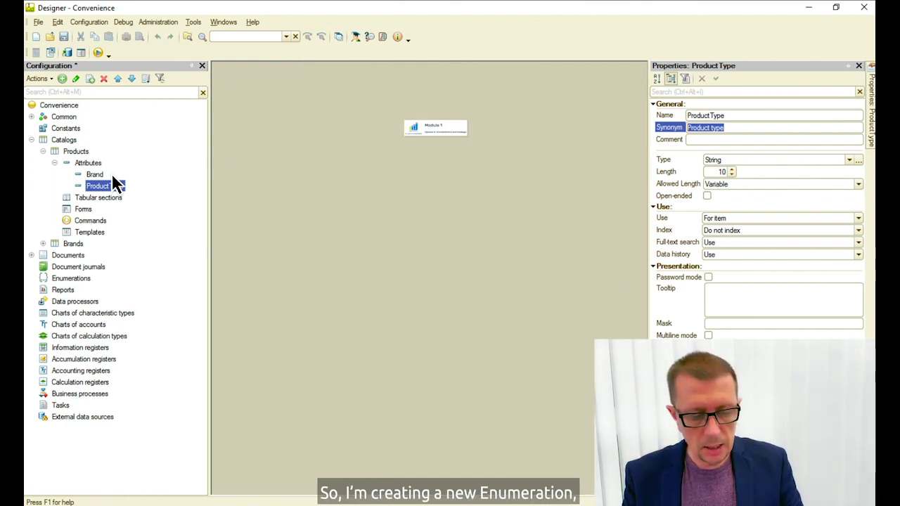
Add an enumeration named ProductTypes to the configuration.
click(72, 279)
right_click(73, 279)
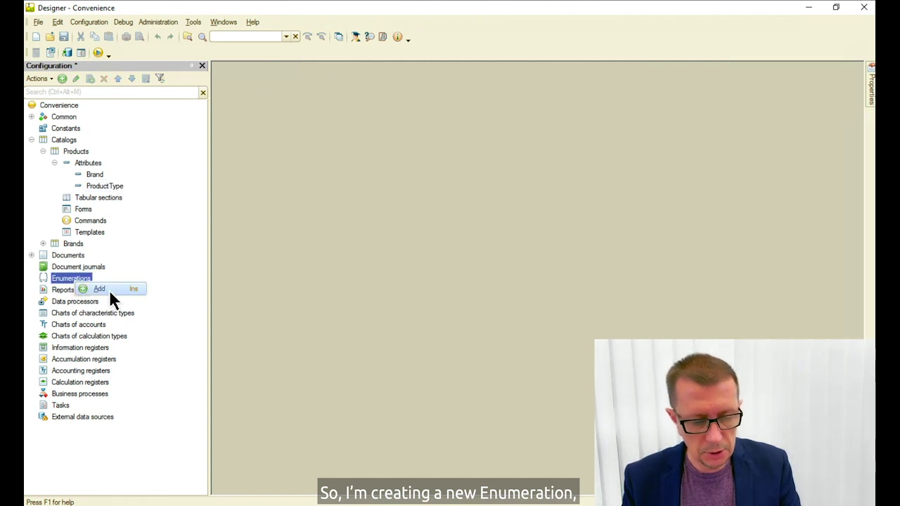
click(109, 290)
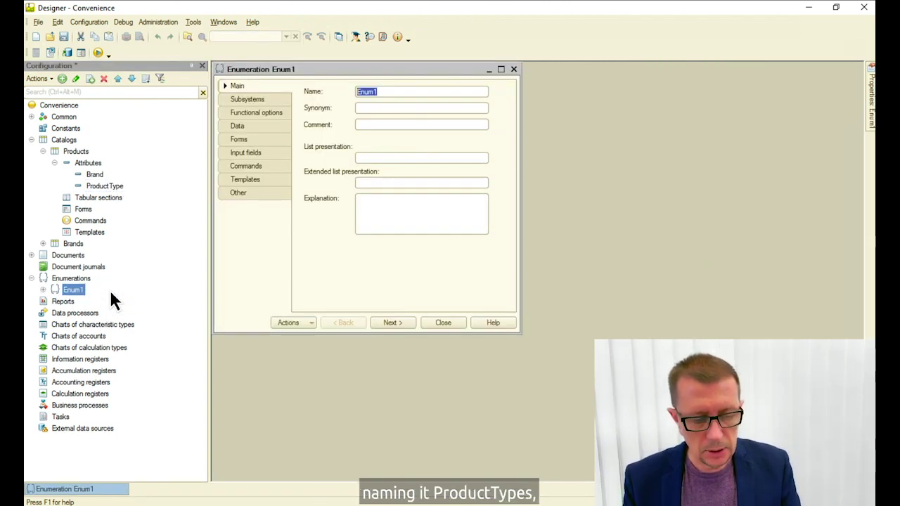
text(ProductTypes)
key(Tab)
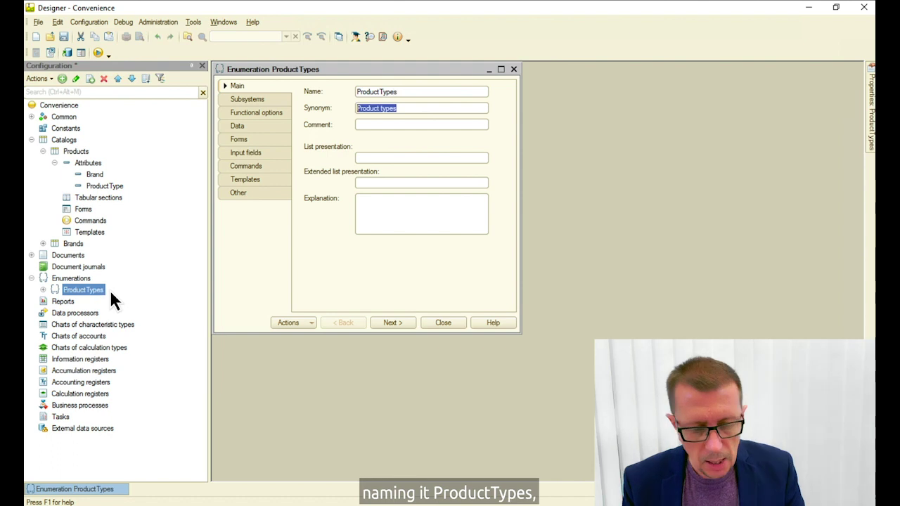
Add the values Product and Service to the ProductTypes enumeration and close its editor.
click(243, 128)
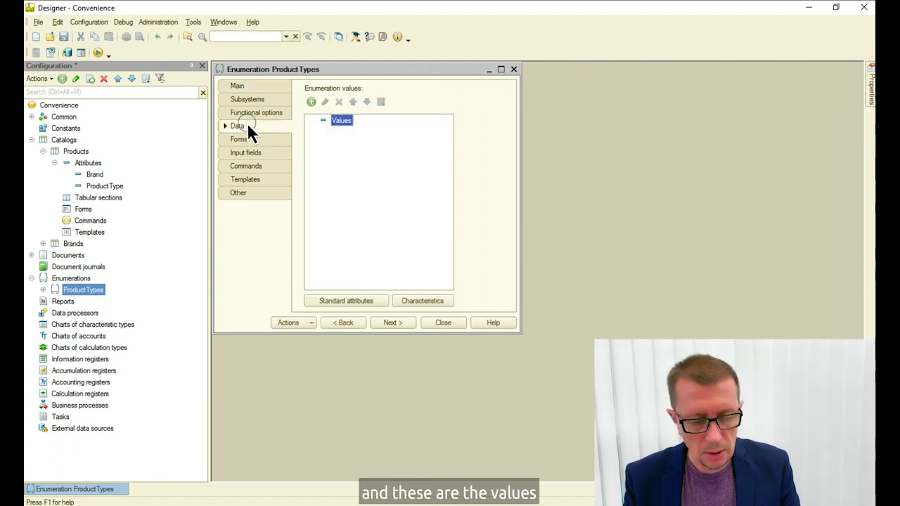
click(311, 101)
text(Product)
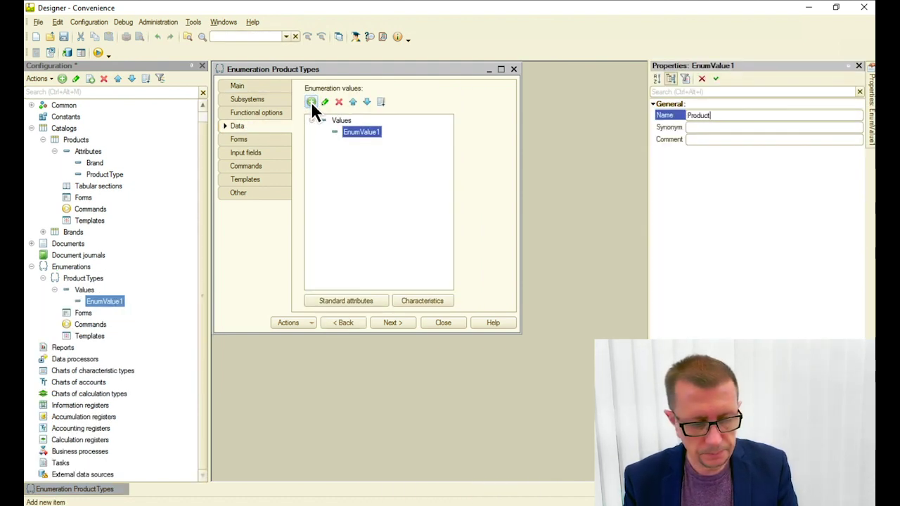
click(311, 101)
text(Service)
key(Tab)
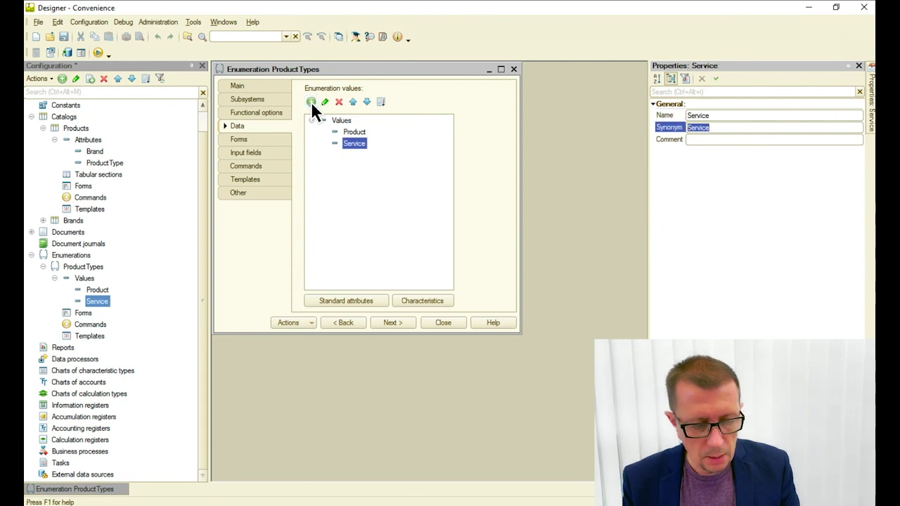
click(355, 205)
click(446, 324)
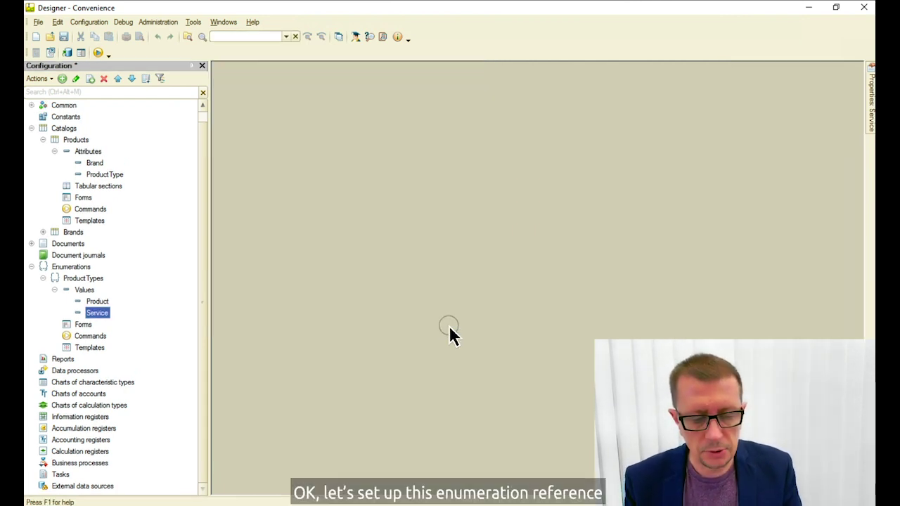
Set the data type of the Products catalog's ProductType attribute to an EnumRef of ProductTypes.
double_click(94, 175)
click(860, 161)
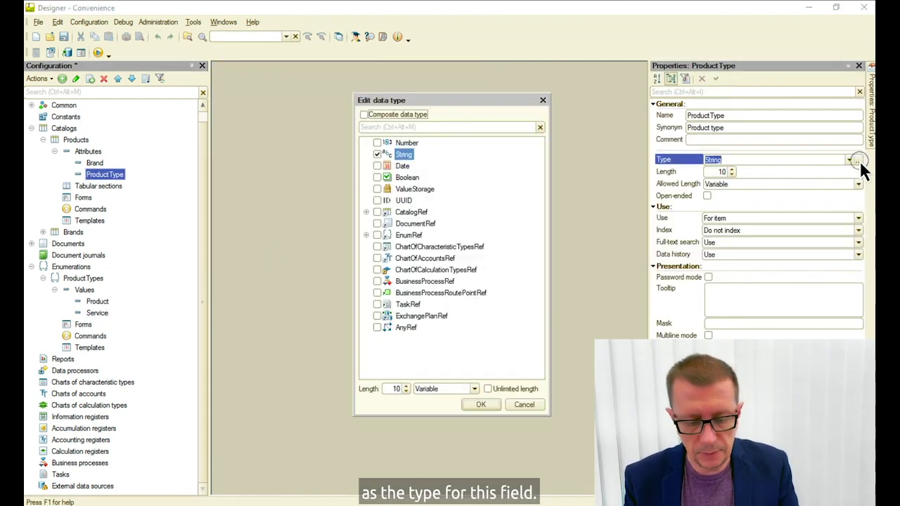
click(366, 235)
click(389, 246)
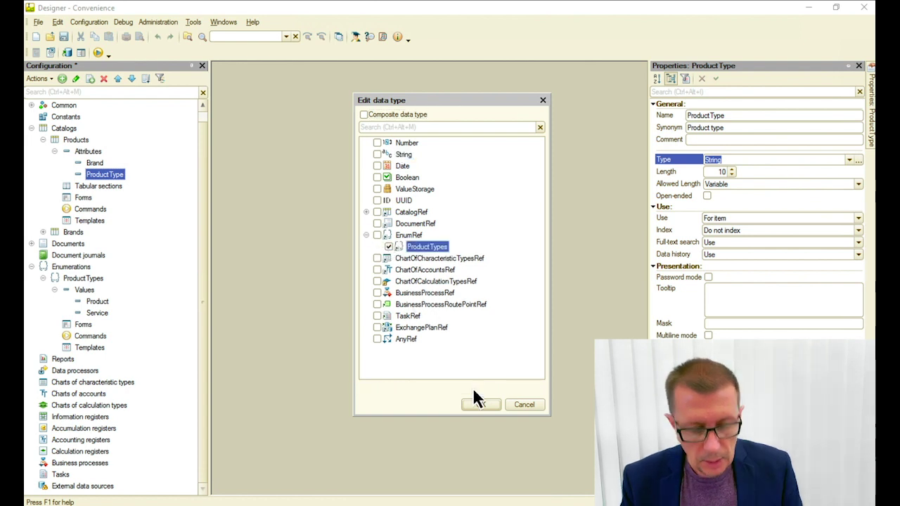
click(477, 401)
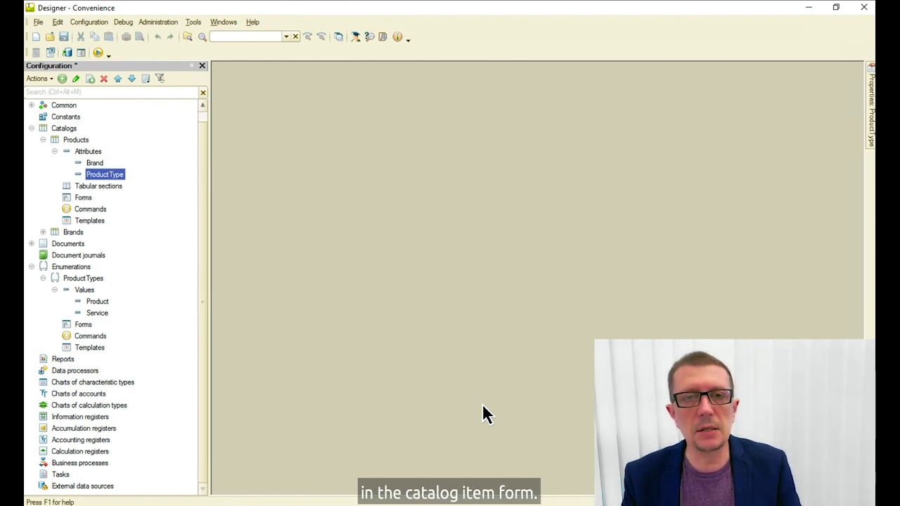
Open the Products catalog's editor at its forms settings.
double_click(73, 139)
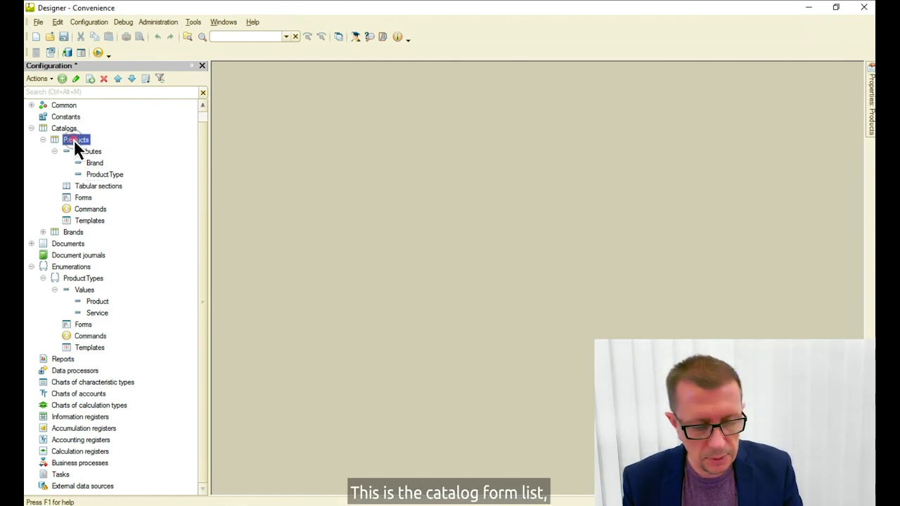
click(258, 197)
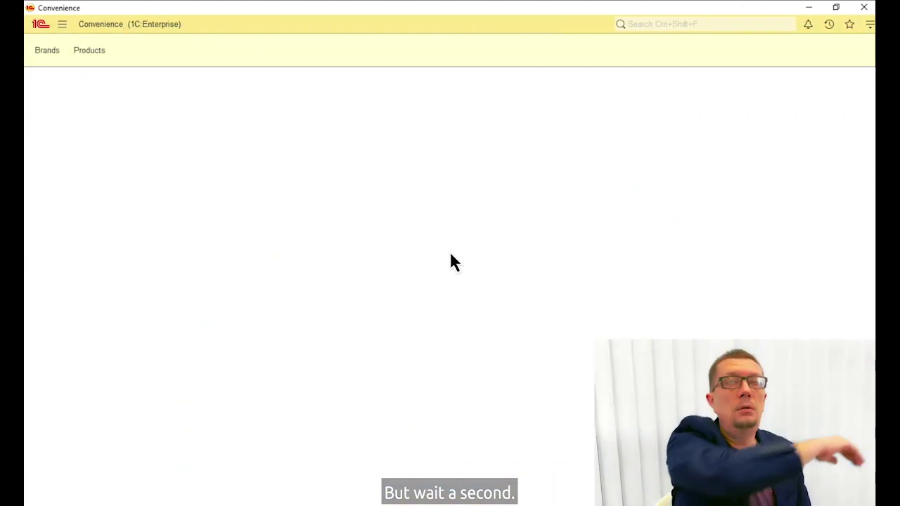
In the running Convenience application, open the "Batteries, 6 pack" product from the Products list to examine the default item form.
click(93, 50)
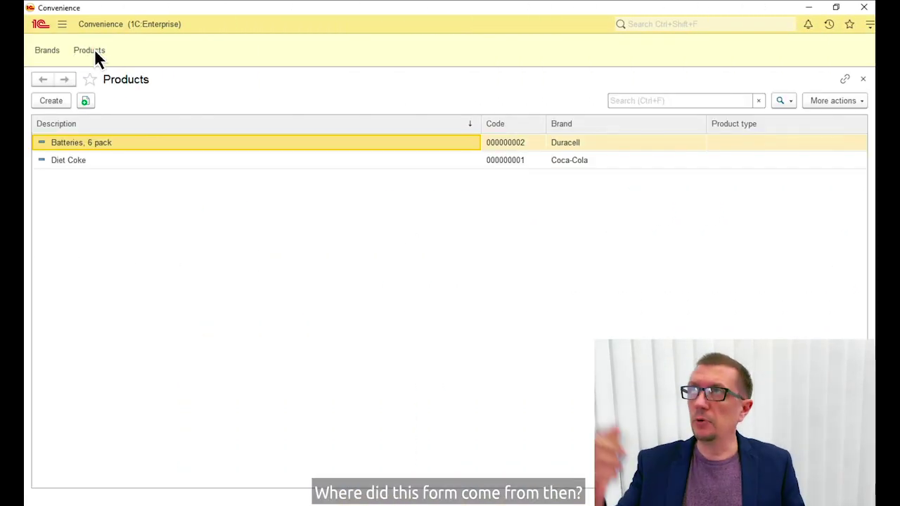
click(189, 143)
double_click(188, 142)
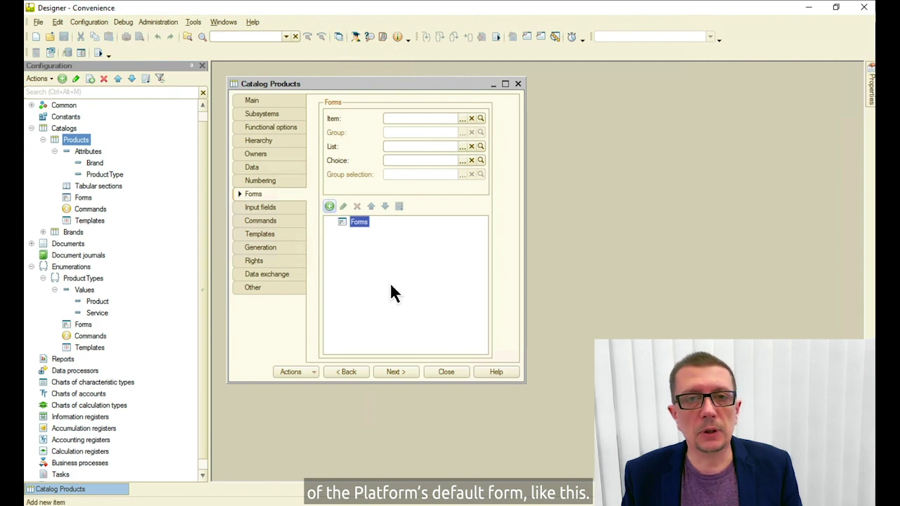
In the Designer, create an item form named ItemForm for the Products catalog and remove its Code field.
click(329, 207)
click(465, 379)
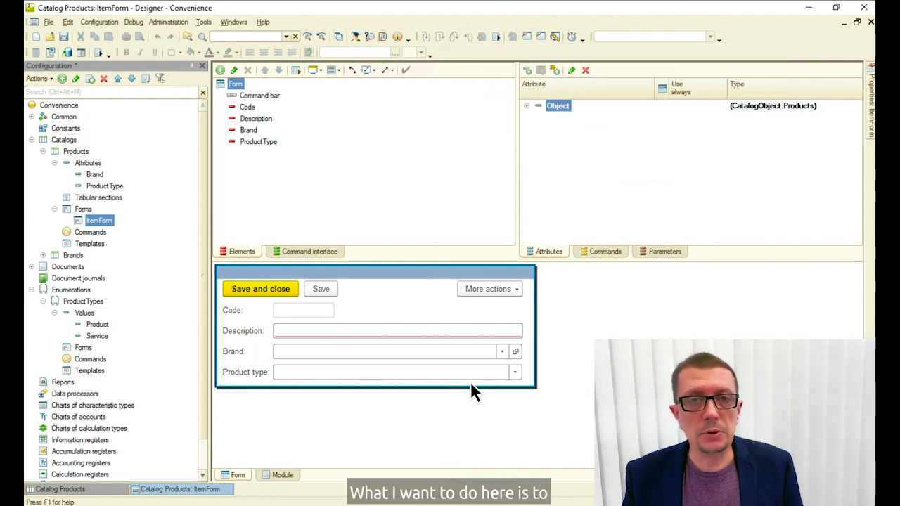
click(247, 107)
click(247, 70)
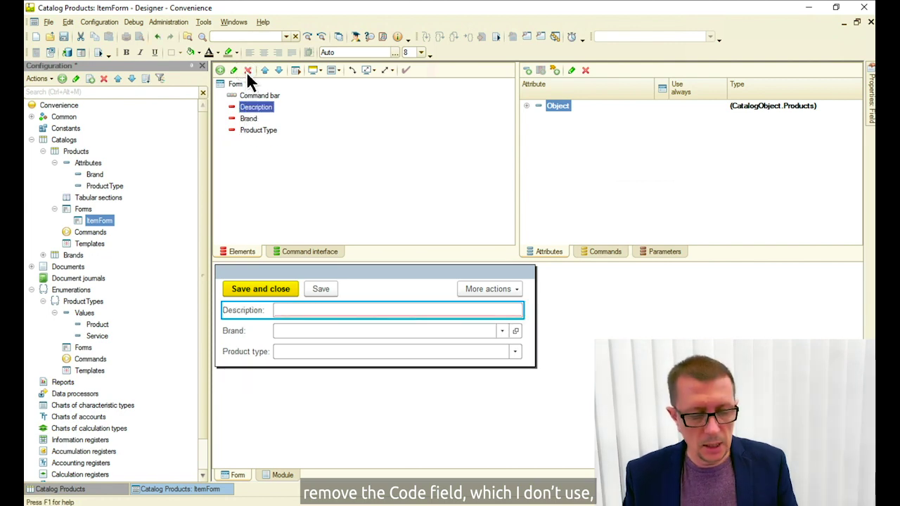
Move the ProductType field above Description and Brand in the item form's elements.
click(247, 130)
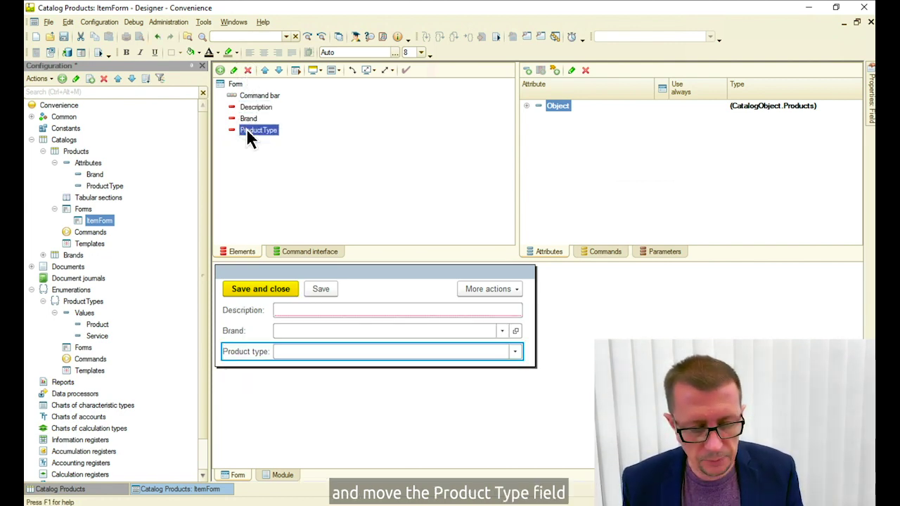
click(265, 70)
click(265, 71)
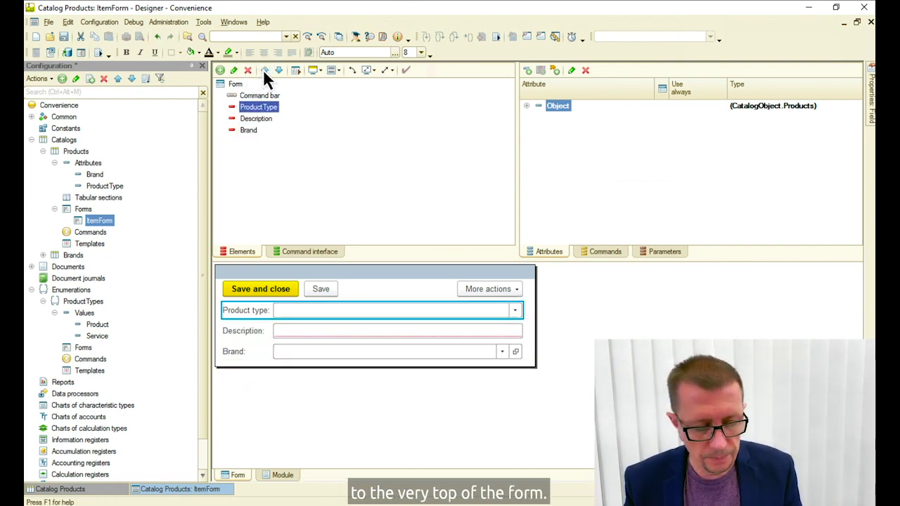
Create an OnCreateAtServer event handler for the item form and clear its placeholder comment.
click(248, 130)
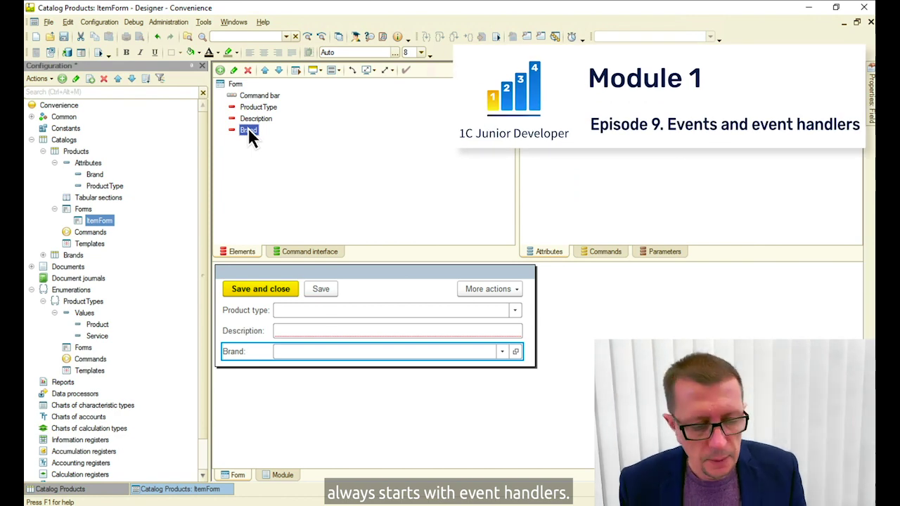
double_click(235, 83)
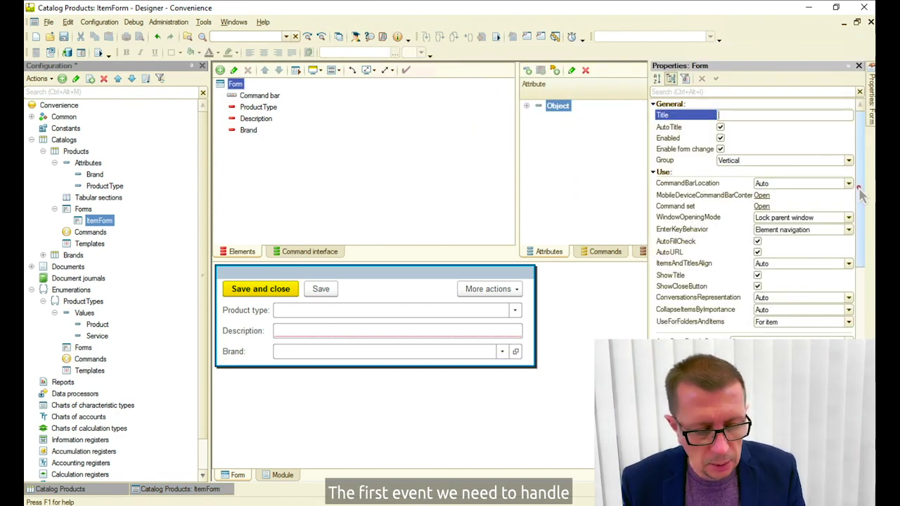
scroll(864, 237, down, 5)
scroll(862, 237, down, 2)
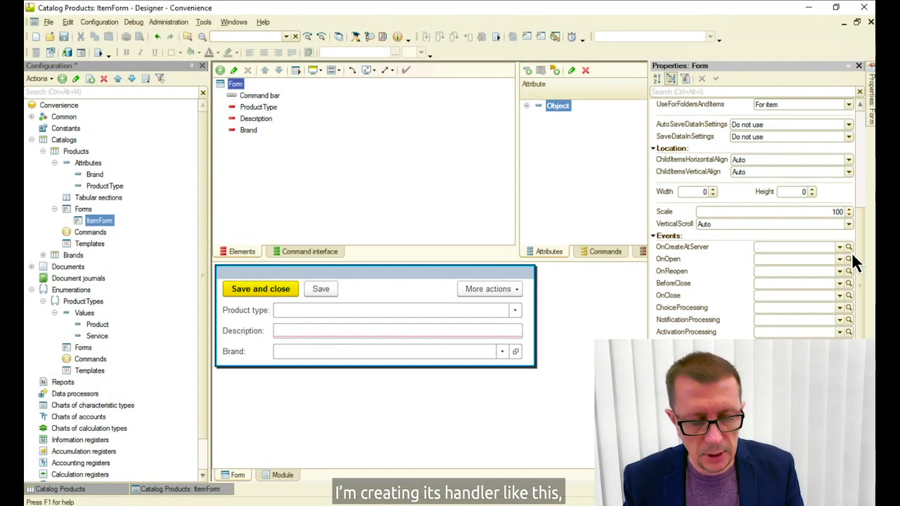
click(850, 247)
key(Return)
key(Return)
key(Up)
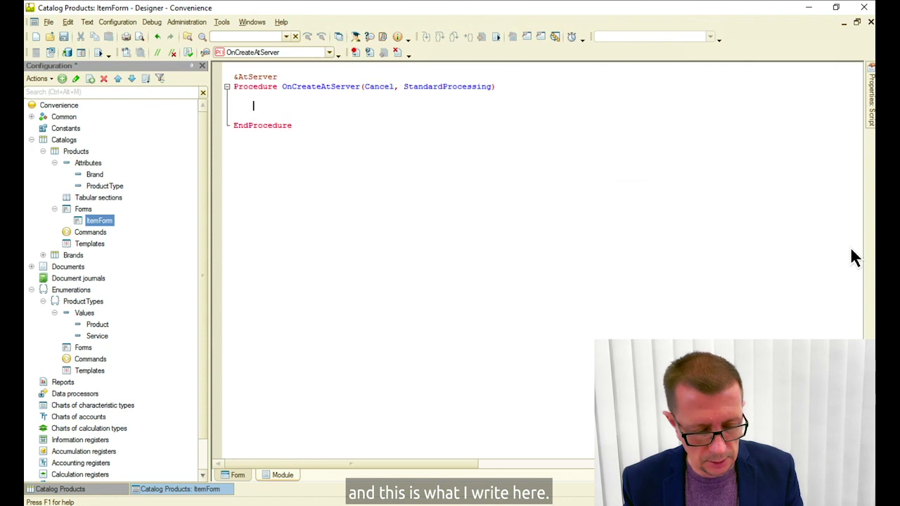
In OnCreateAtServer, write an If block with the condition ThisForm.Object.ProductType = Enums.ProductTypes.Service, closed with EndIf.
text(If ThisForm.Ob)
key(Return)
text(.)
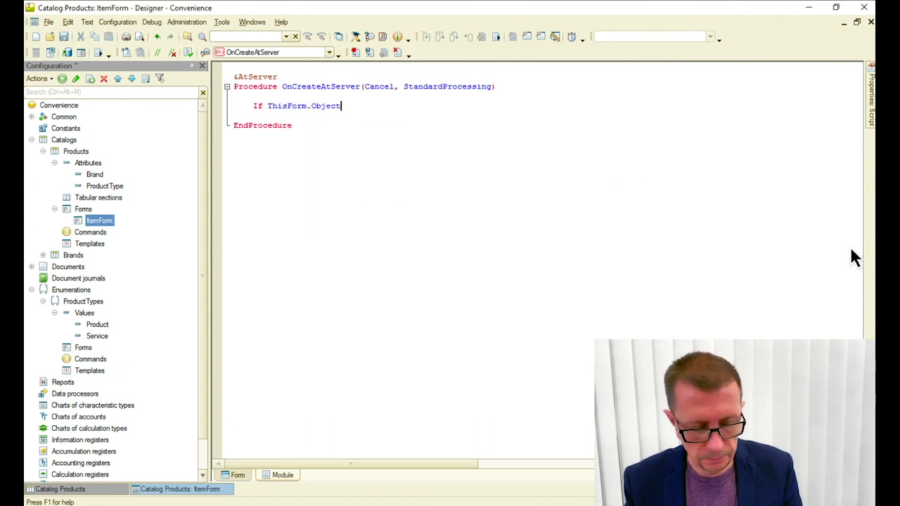
text(Pro)
key(Return)
text(= )
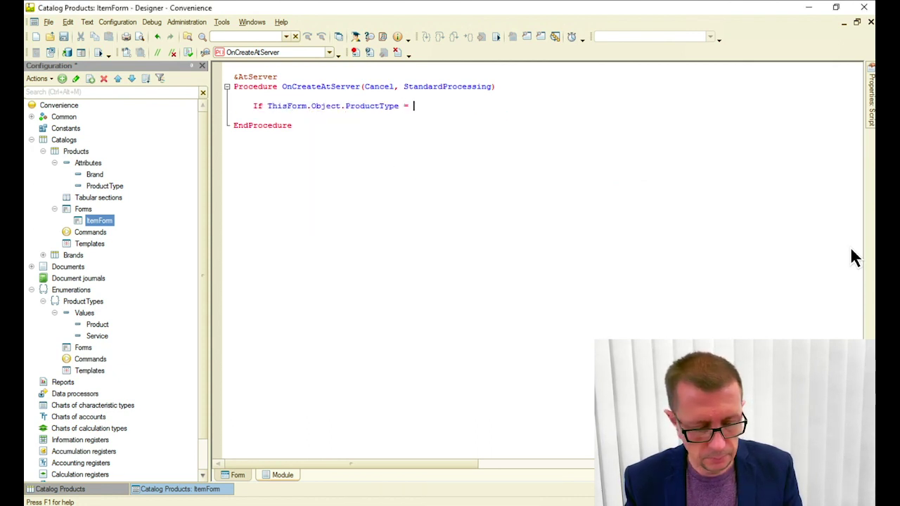
text(Enums.ProductTypes.S)
key(Return)
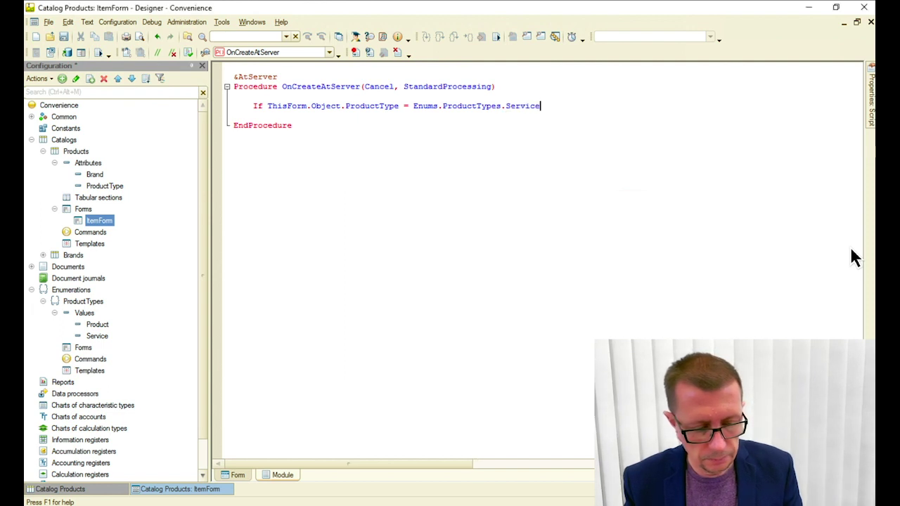
text(Then)
key(Return)
text(EndIf;)
key(Return)
key(Delete)
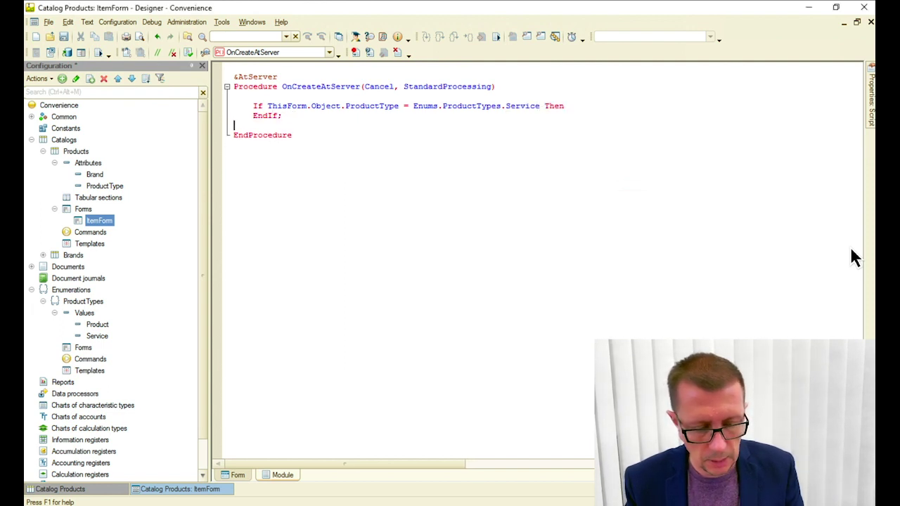
Inside the OnCreateAtServer If block, add the statement ThisForm.Items.Brand.Visible = False;.
key(Up)
key(Up)
key(End)
key(Return)
text(ThisForm.Items.Bra)
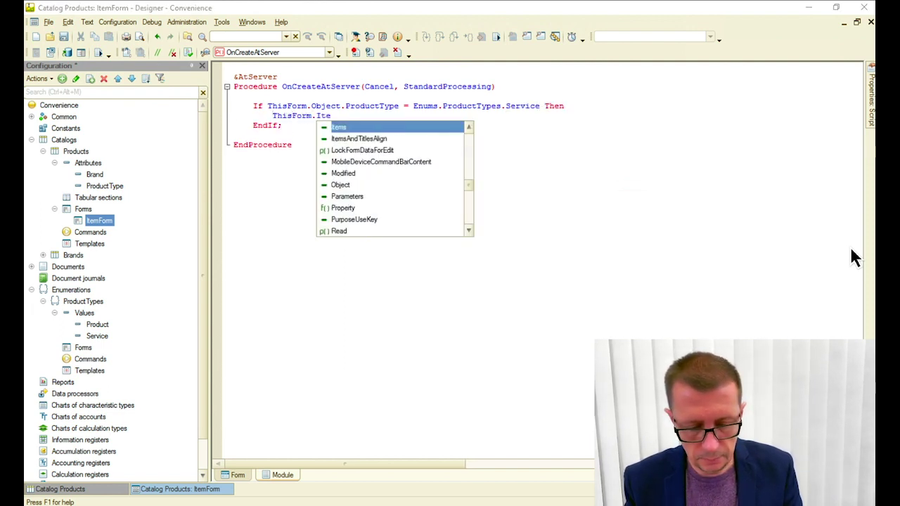
text(nd.Visible = False;)
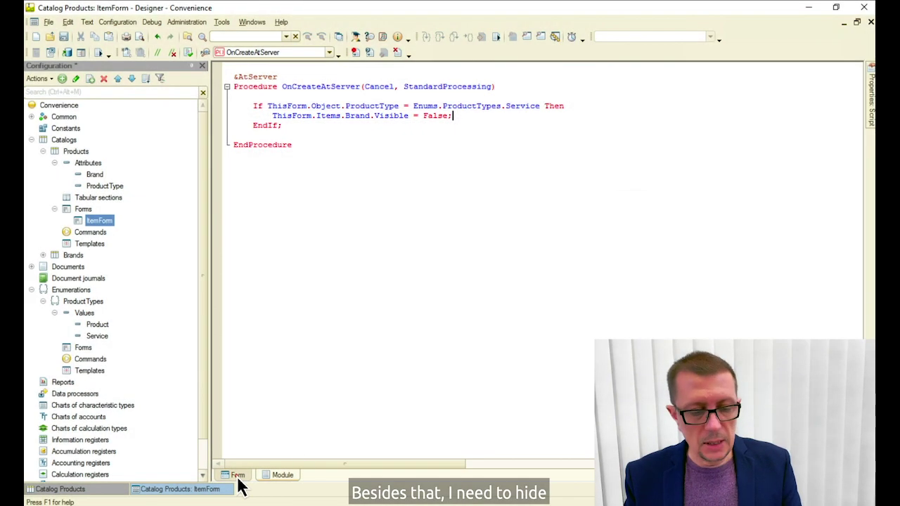
Create a client-side OnChange event handler for the form's ProductType field.
click(235, 476)
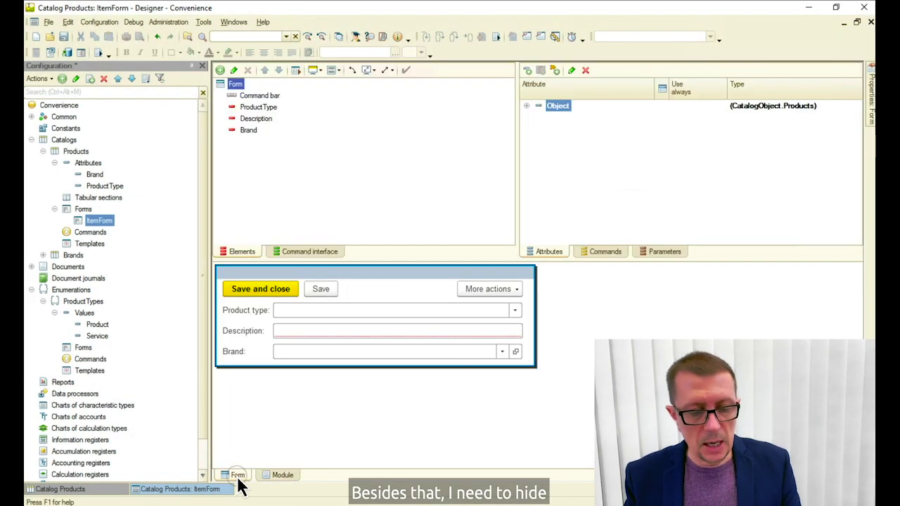
double_click(291, 311)
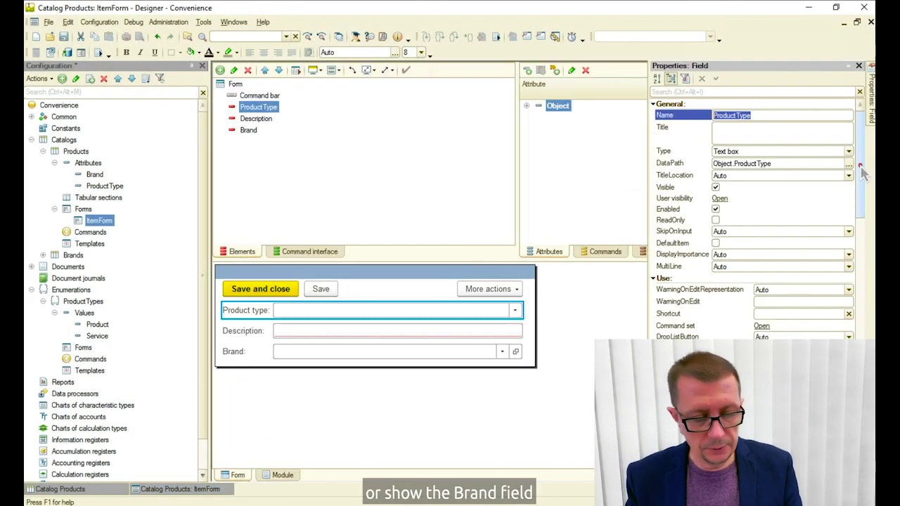
drag(860, 161, 866, 284)
scroll(865, 283, down, 10)
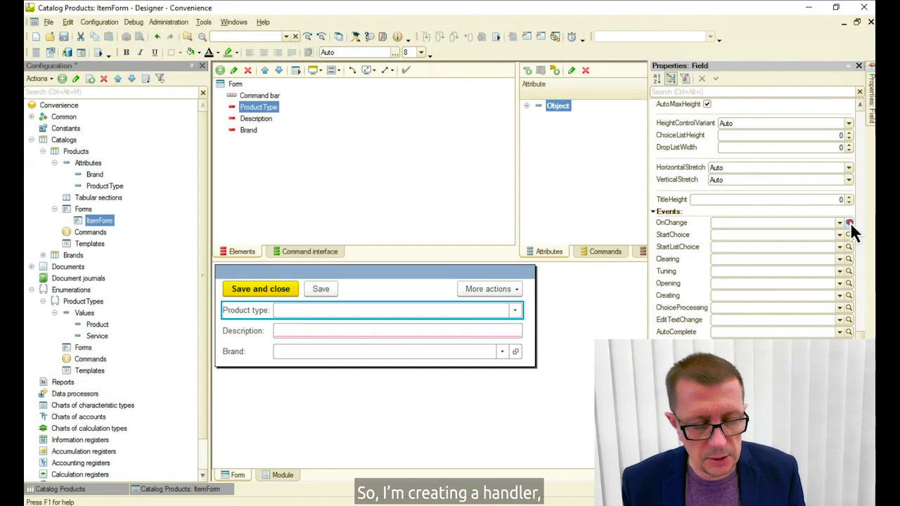
click(849, 222)
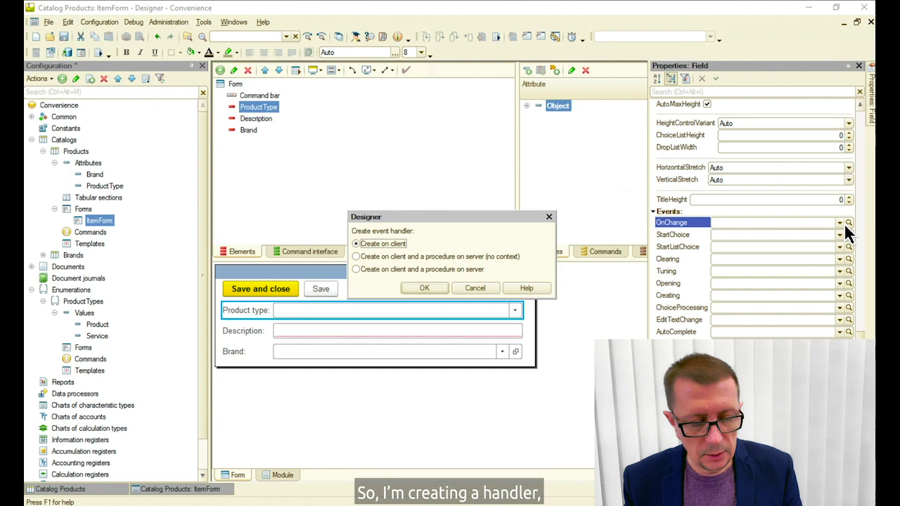
click(425, 288)
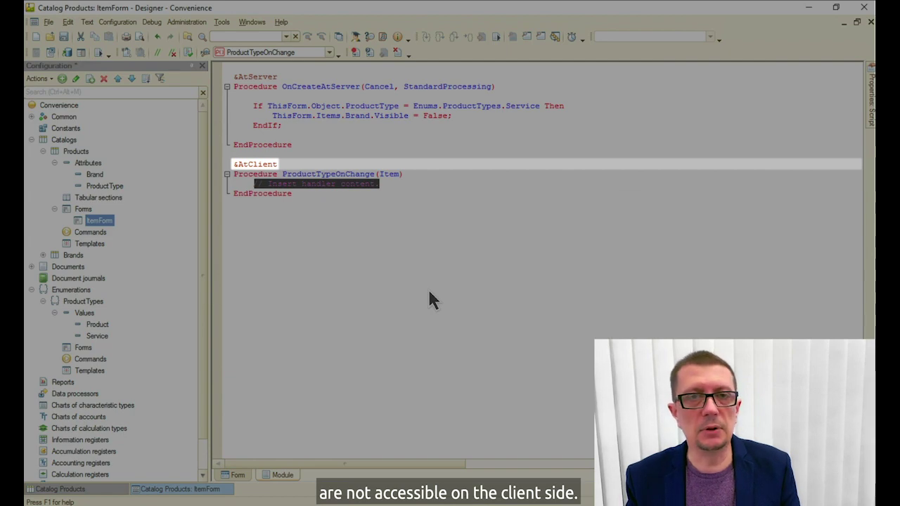
In ProductTypeOnChange, replace the placeholder with an If–Else–EndIf block testing IsService(ThisForm.Object.ProductType).
key(Return)
key(Return)
key(Up)
text(I)
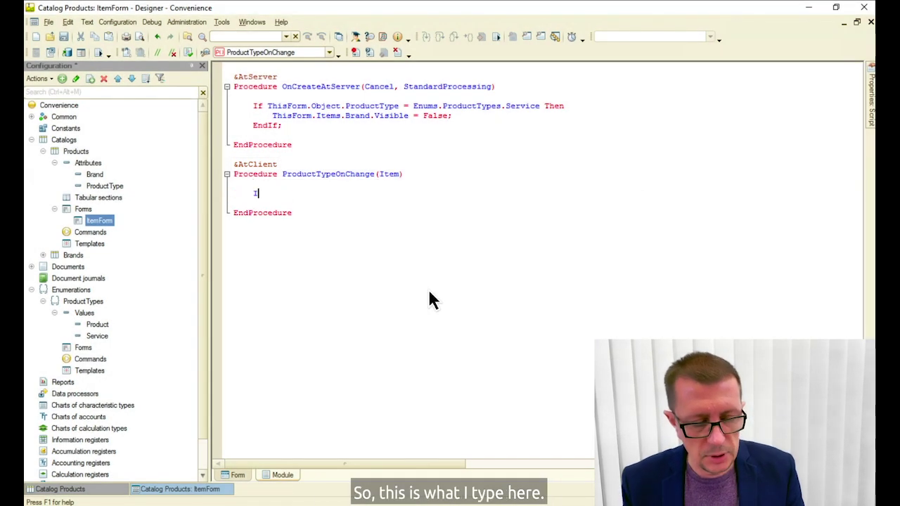
text(f IsService(ThisForm.Object)
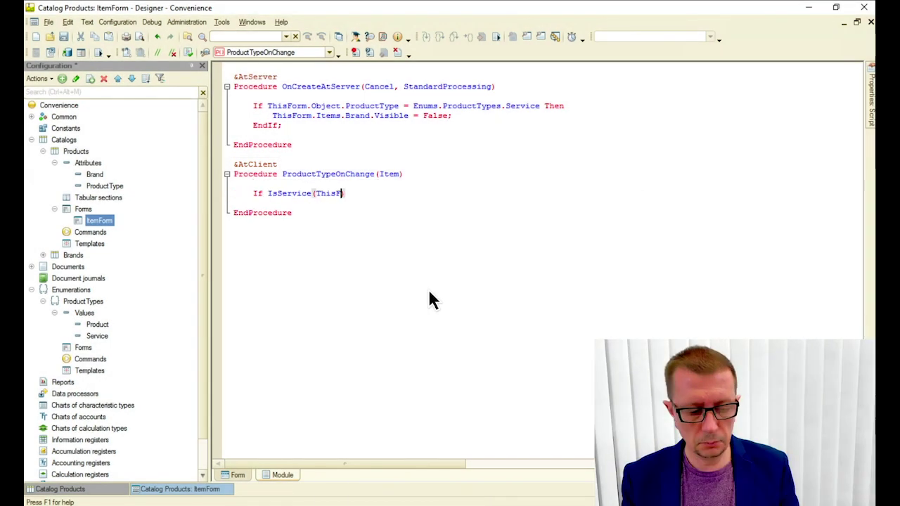
text(.)
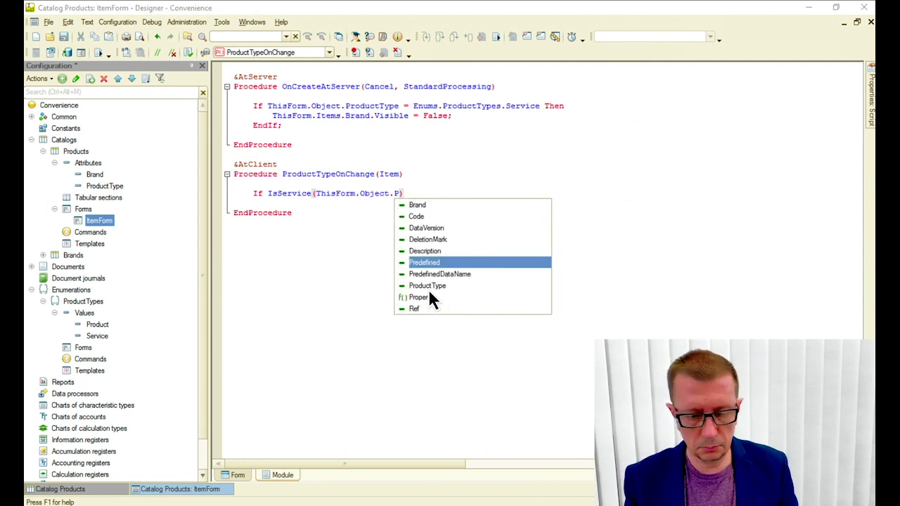
double_click(430, 289)
text(Then)
key(Return)
text(Else)
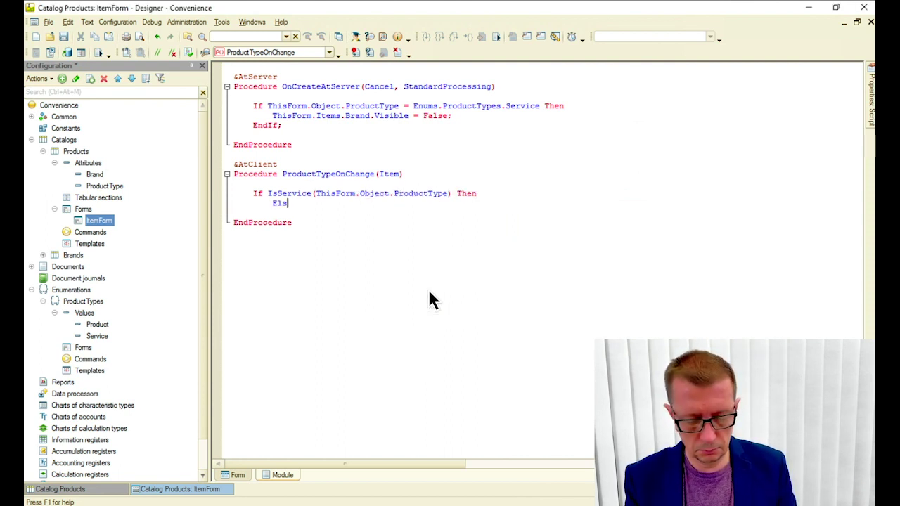
key(Return)
text(EndIf;)
key(Return)
key(Delete)
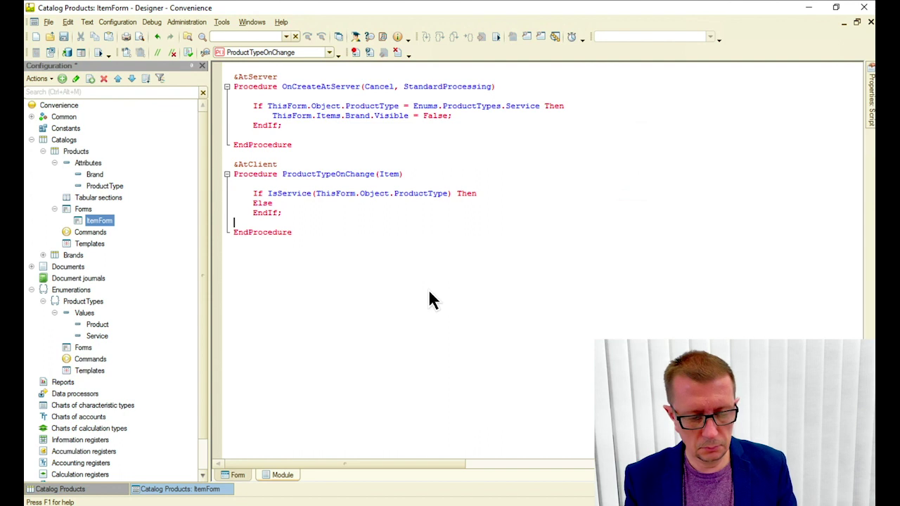
In the Then branch of ProductTypeOnChange, add the statement ThisForm.Items.Brand.Visible = False;.
key(Up)
key(Up)
key(Up)
key(End)
key(Return)
text(ThisFor)
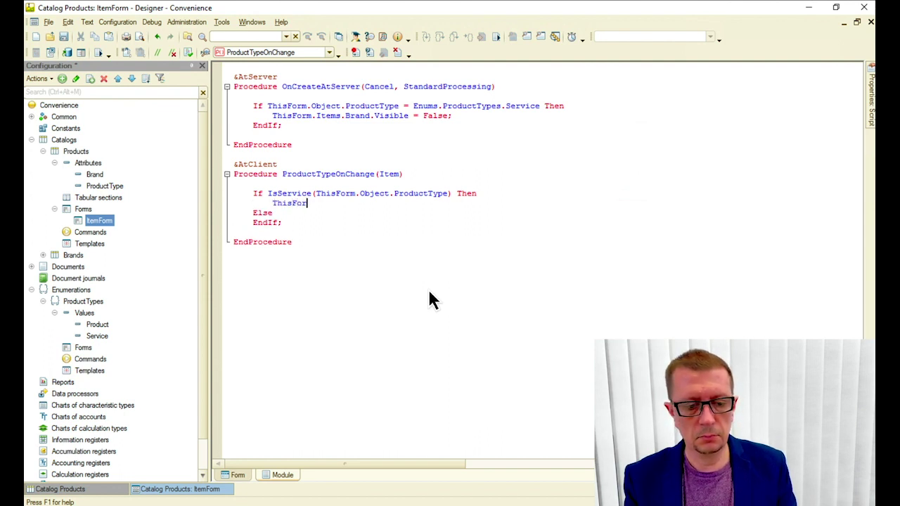
text(m.Items.Brand.V)
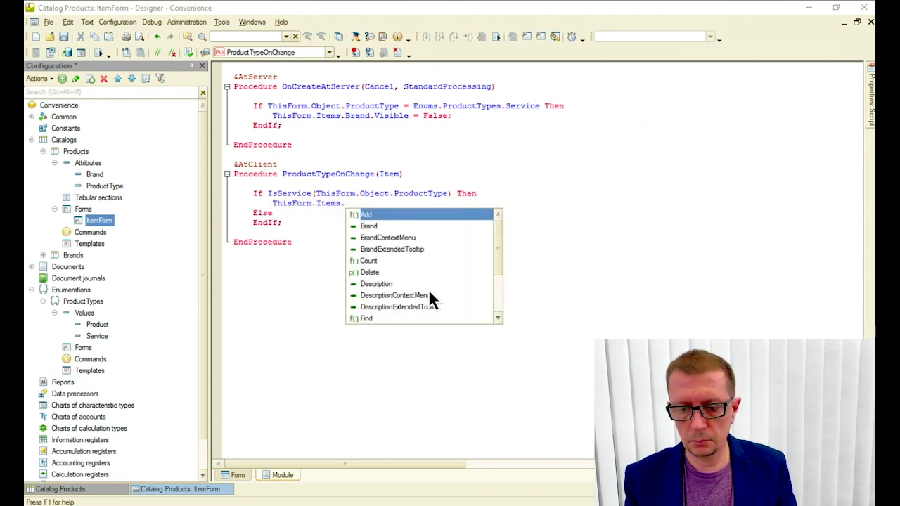
key(Down)
key(Down)
key(Down)
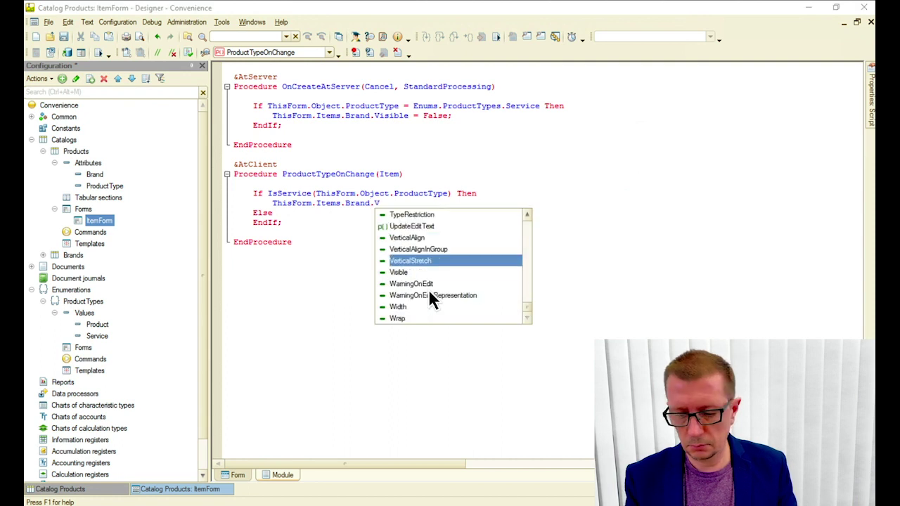
key(Return)
text(= False)
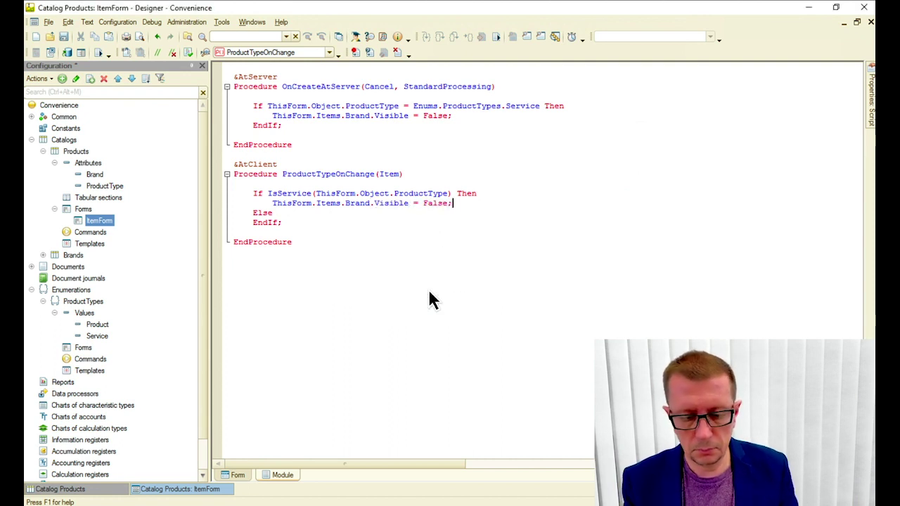
text(;)
Copy the Brand visibility statement into the Else branch and change its value to True.
key(Home)
key(shift+Down)
key(ctrl+c)
key(Down)
key(ctrl+v)
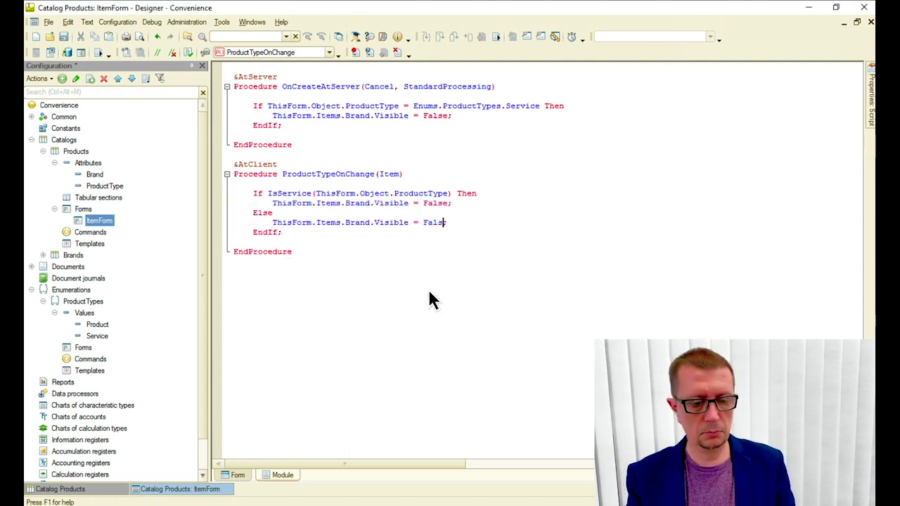
key(BackSpace)
key(BackSpace)
key(BackSpace)
key(BackSpace)
text(True)
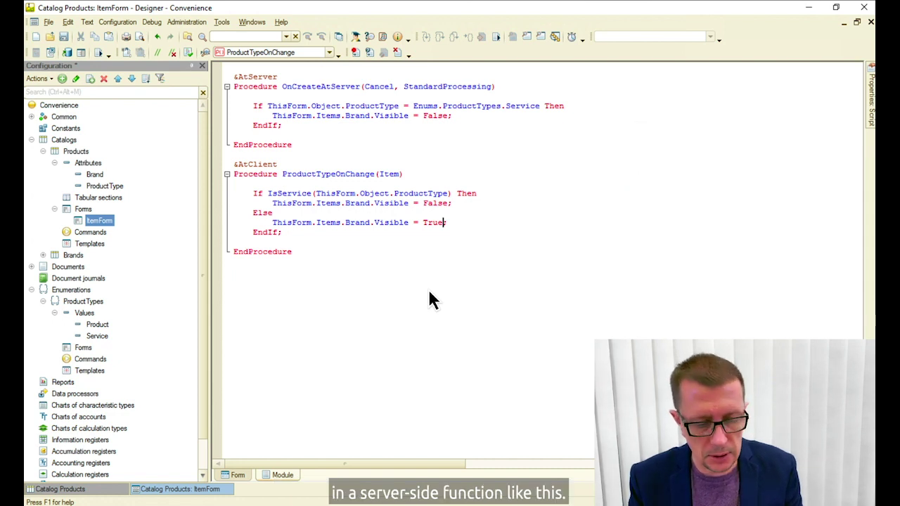
At the end of the module, declare an &AtServer function IsService(ProductType) closed with EndFunction.
key(ctrl+End)
text(&AtServer )
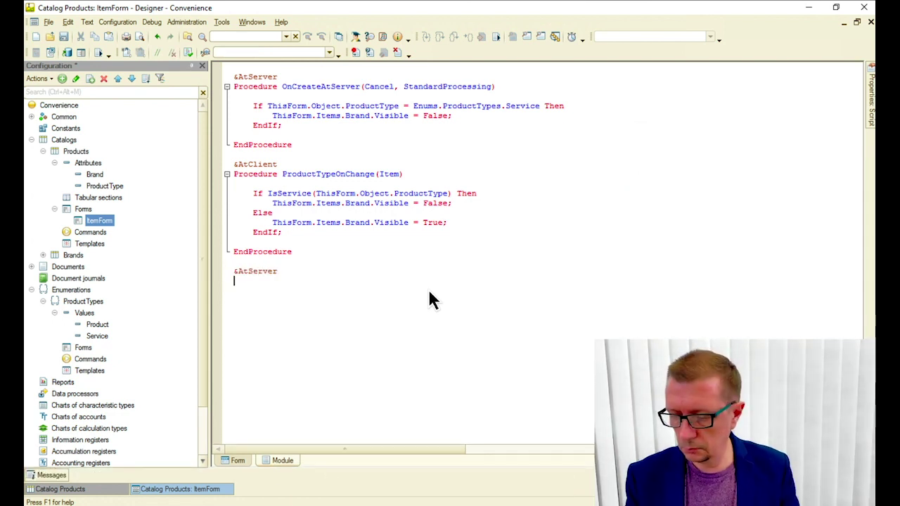
text(Function IsService(Produc)
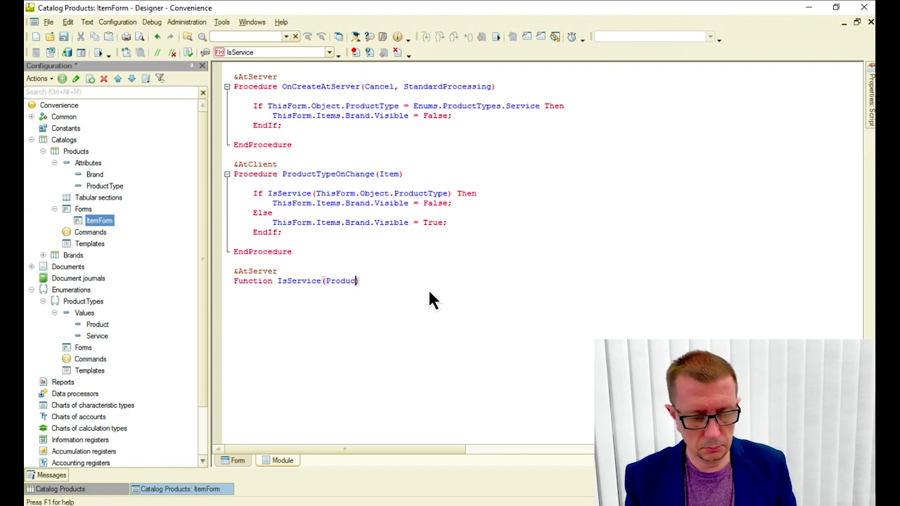
text(tType))
key(Return)
text(EndFunction)
key(Return)
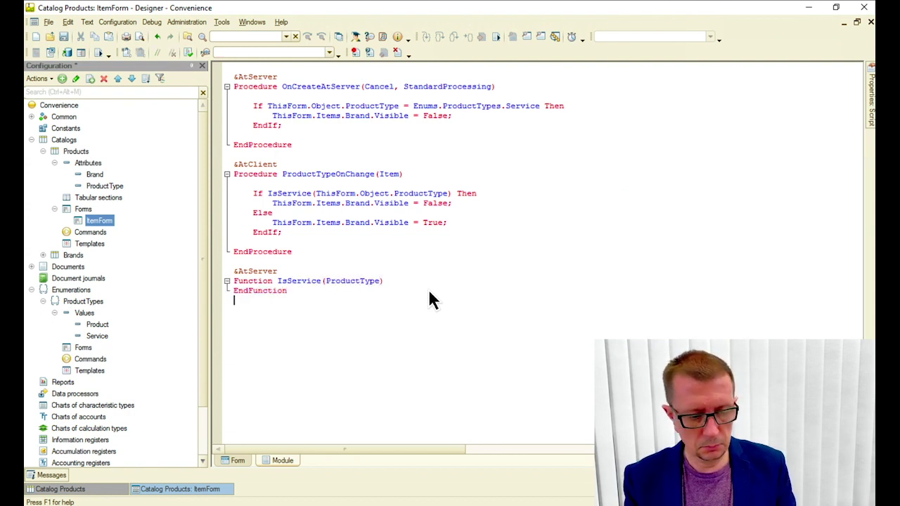
In the IsService function body, add the statement Return ProductType = Enums.ProductTypes.Service;.
key(Up)
key(Up)
key(End)
key(Return)
key(Return)
key(Return)
key(Up)
key(Tab)
text(Return P)
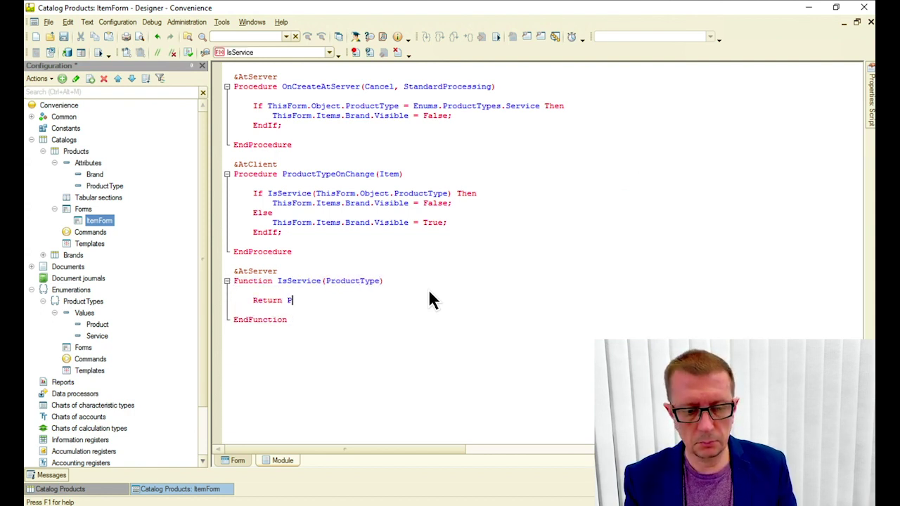
text(roductType = Enums.)
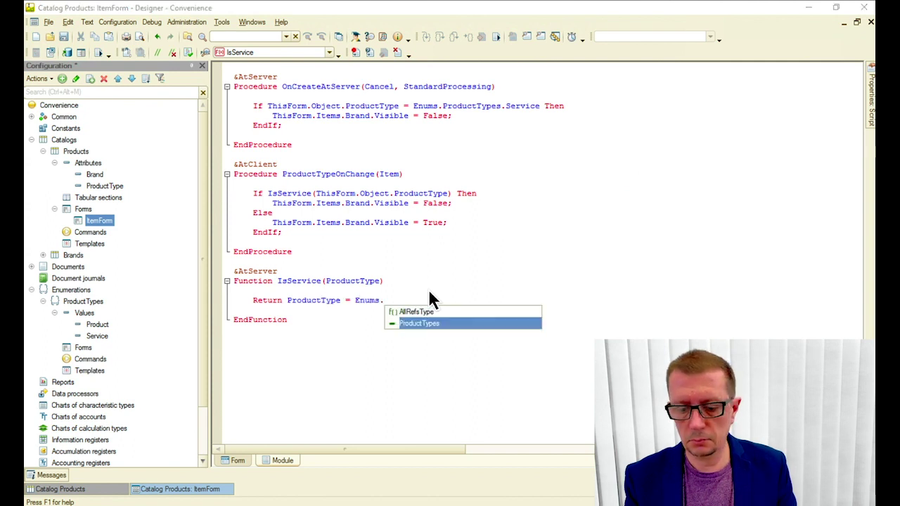
key(Return)
text(.)
key(Return)
text(;)
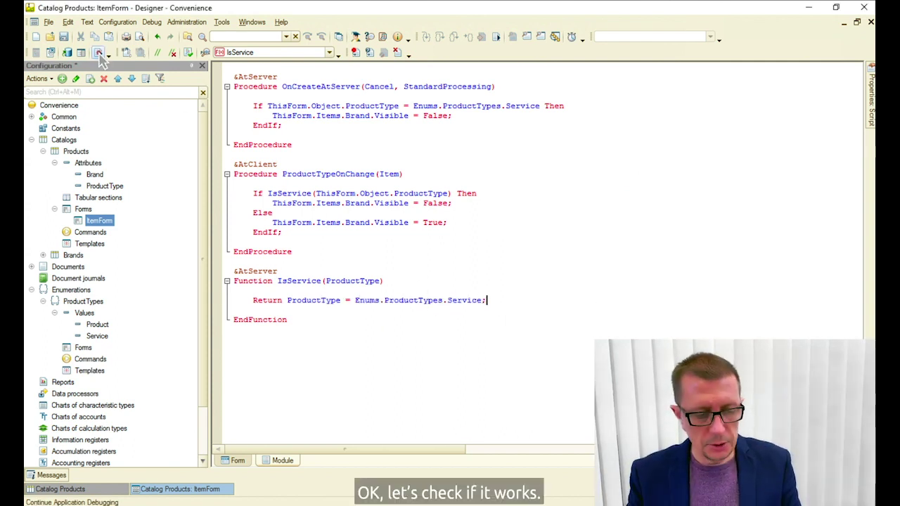
Run the application with the updated database configuration and open the Products list.
click(99, 54)
click(407, 274)
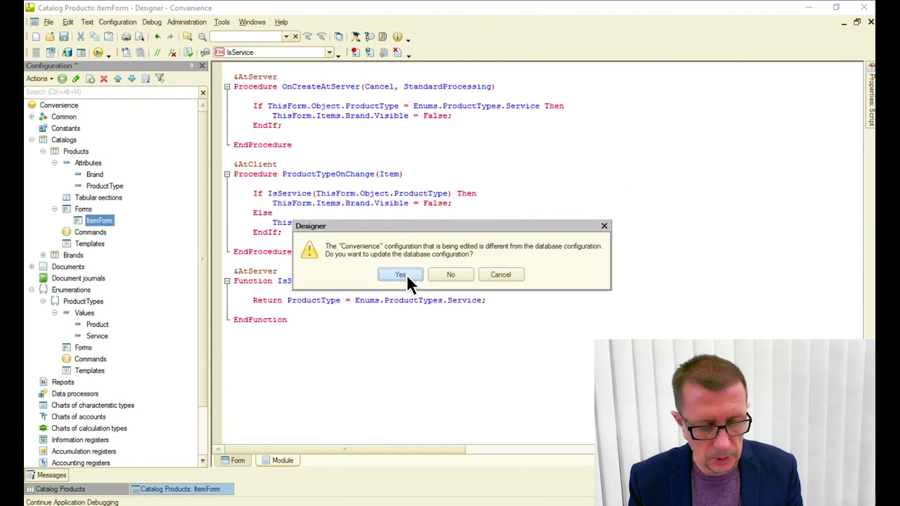
click(406, 274)
click(91, 51)
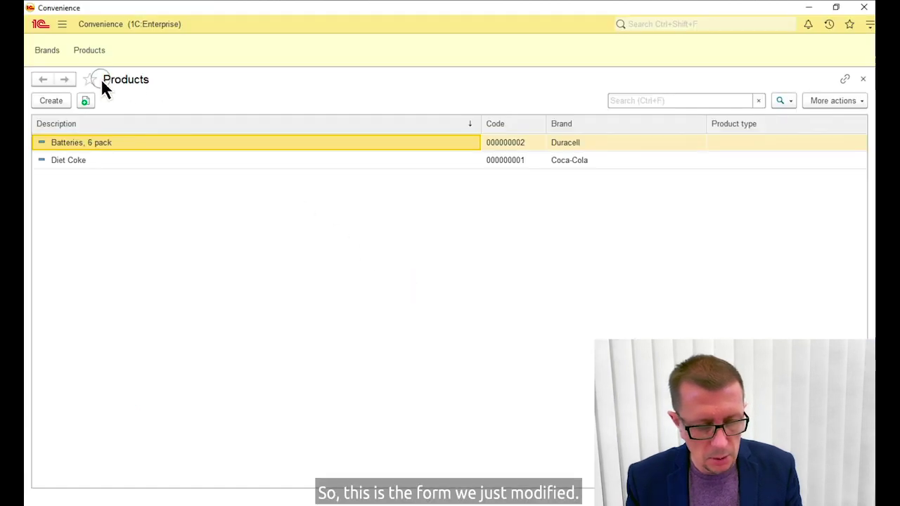
Set the product type of the "Batteries, 6 pack" item to Service, then save and close it.
double_click(130, 144)
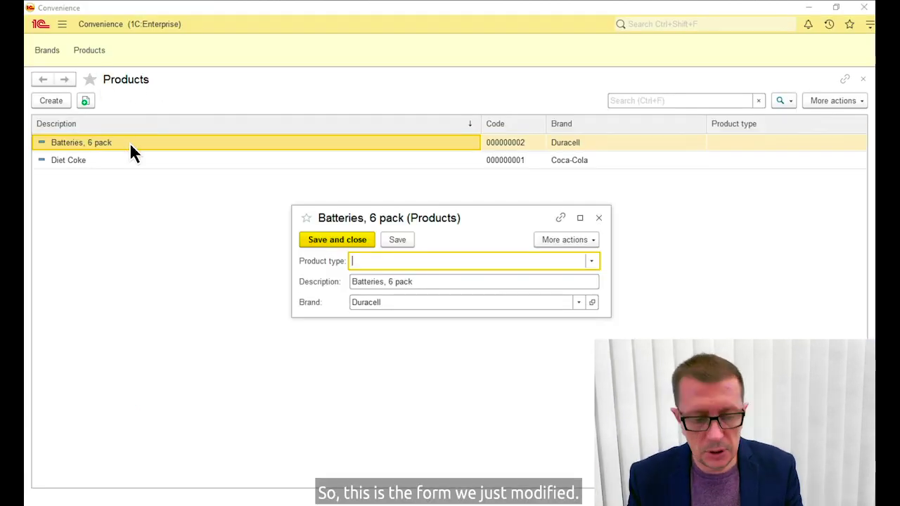
click(592, 261)
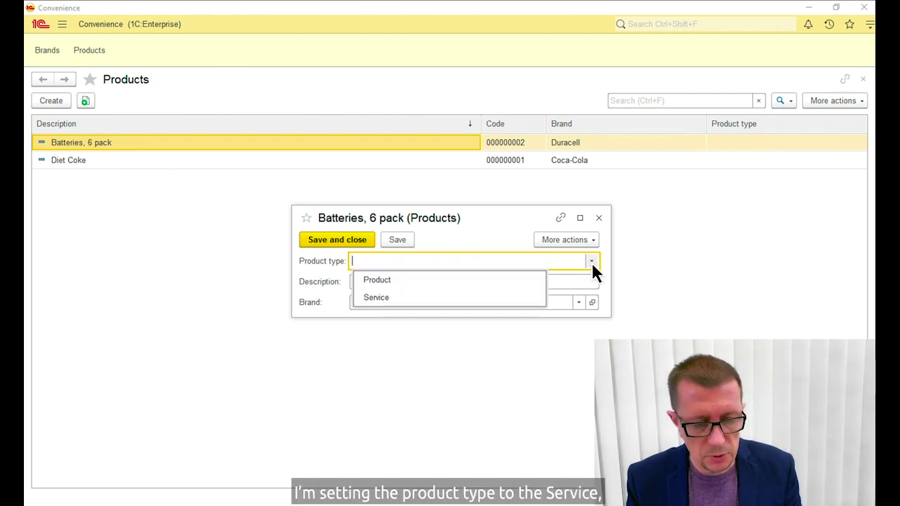
click(454, 297)
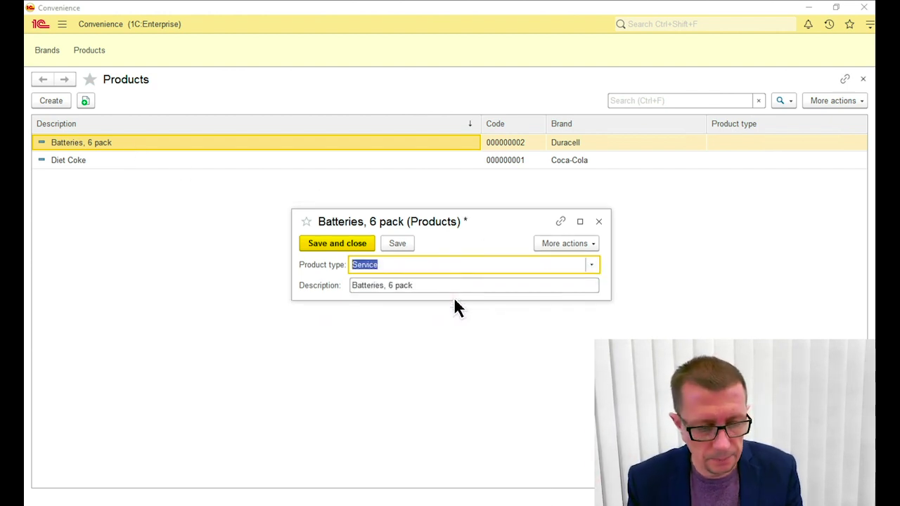
click(340, 244)
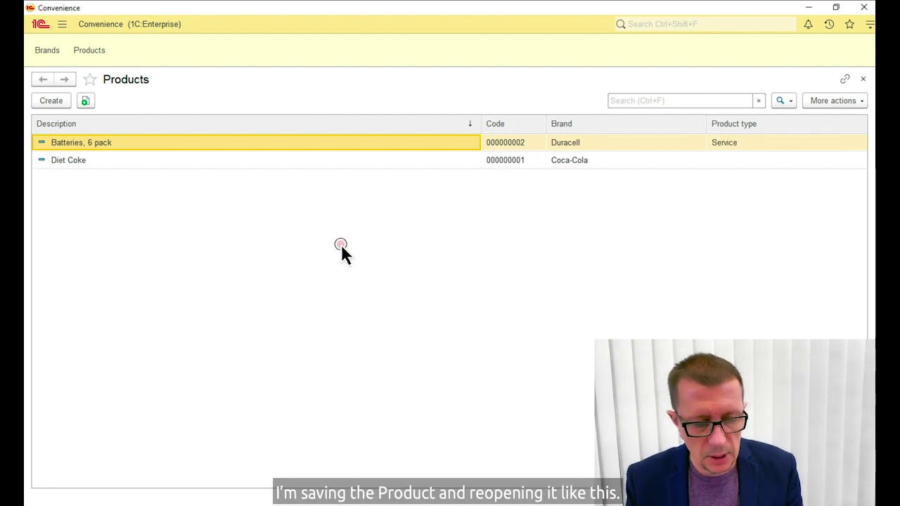
Reopen the "Batteries, 6 pack" item and change its product type to Product.
double_click(208, 142)
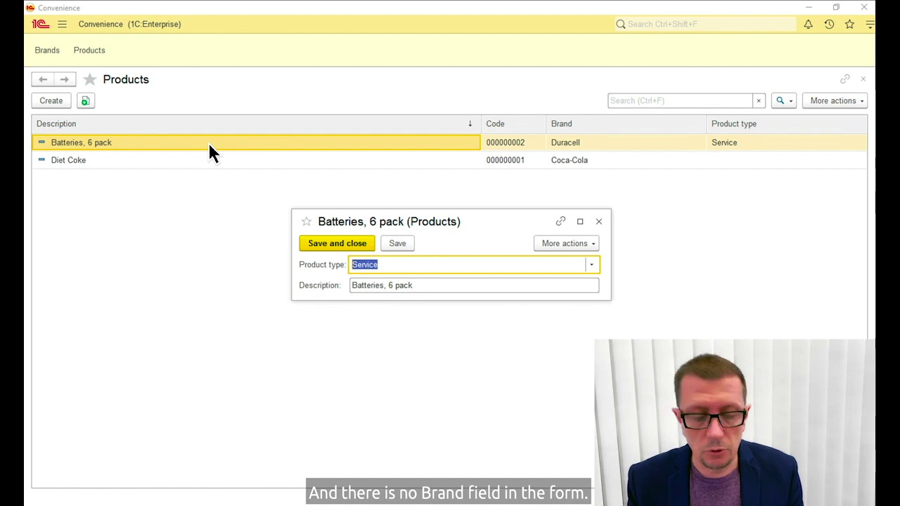
click(591, 266)
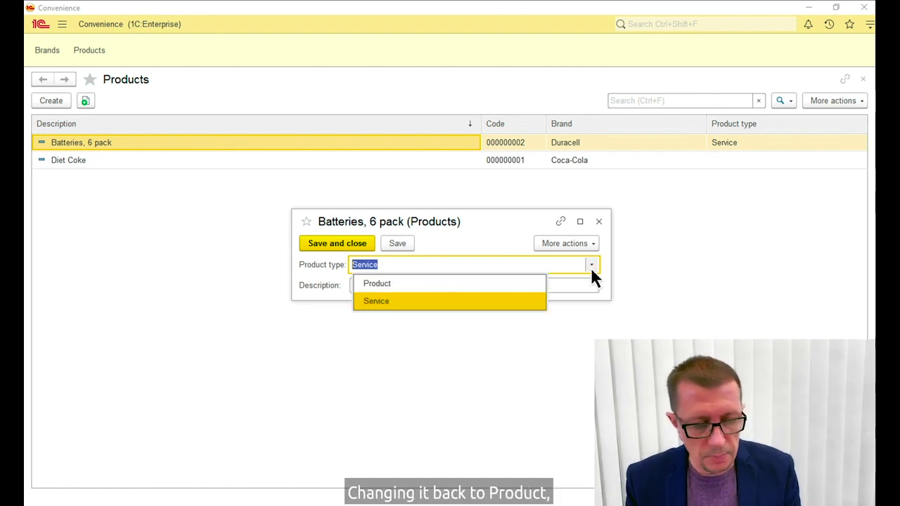
click(503, 283)
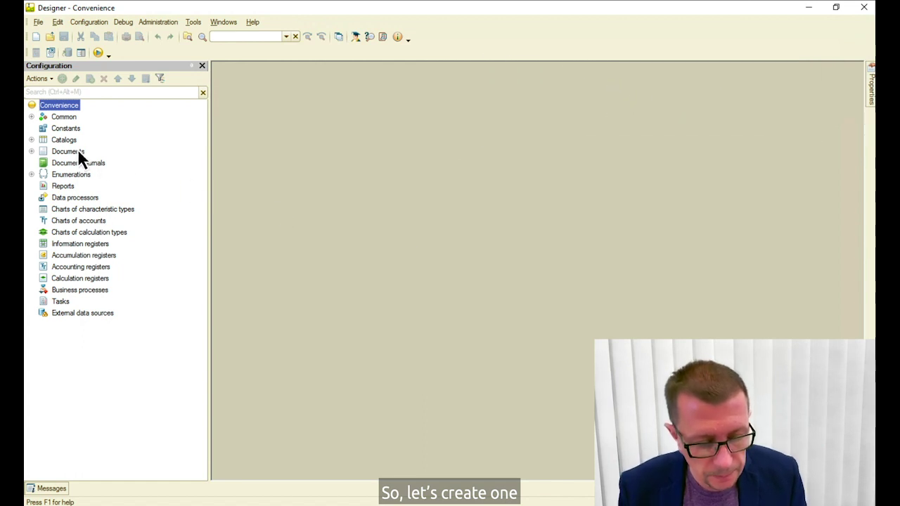
In the Designer configuration, add a new document named Sales.
right_click(75, 149)
click(102, 158)
text(Sales)
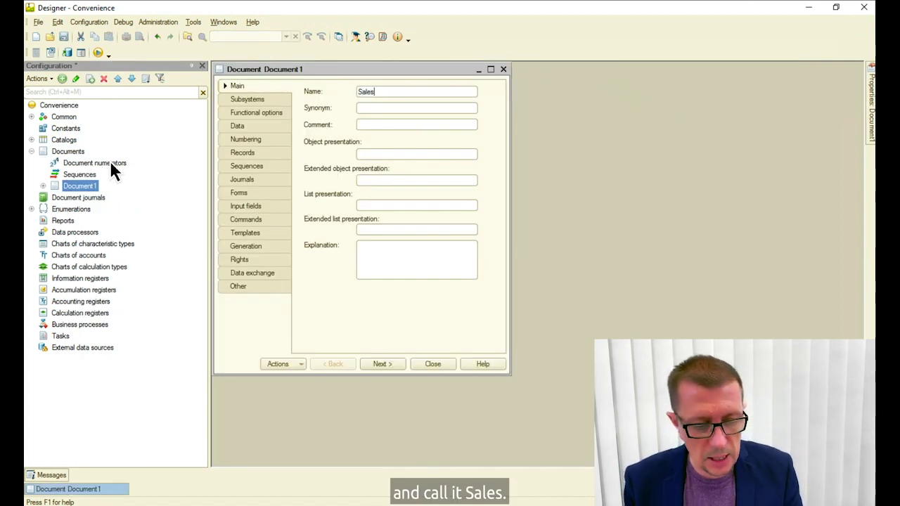
key(Tab)
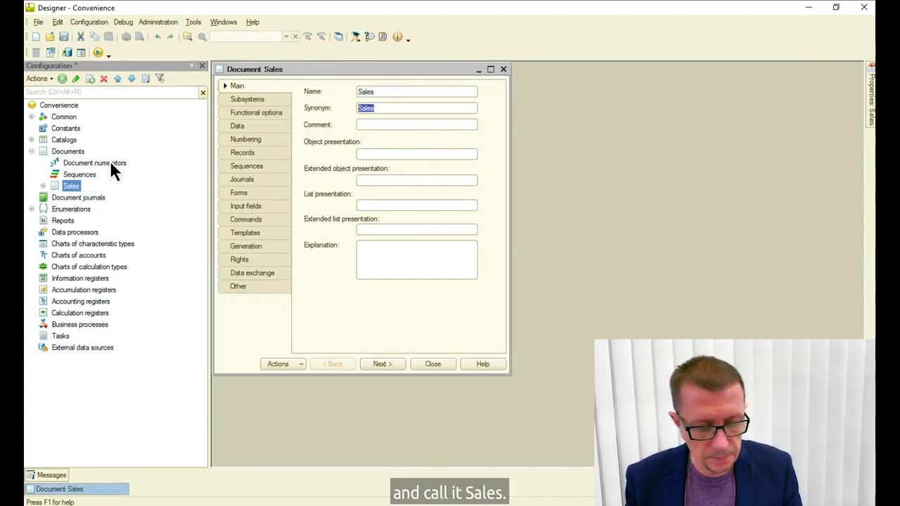
Add an attribute named PaymentMethod to the data of the Sales document.
click(252, 128)
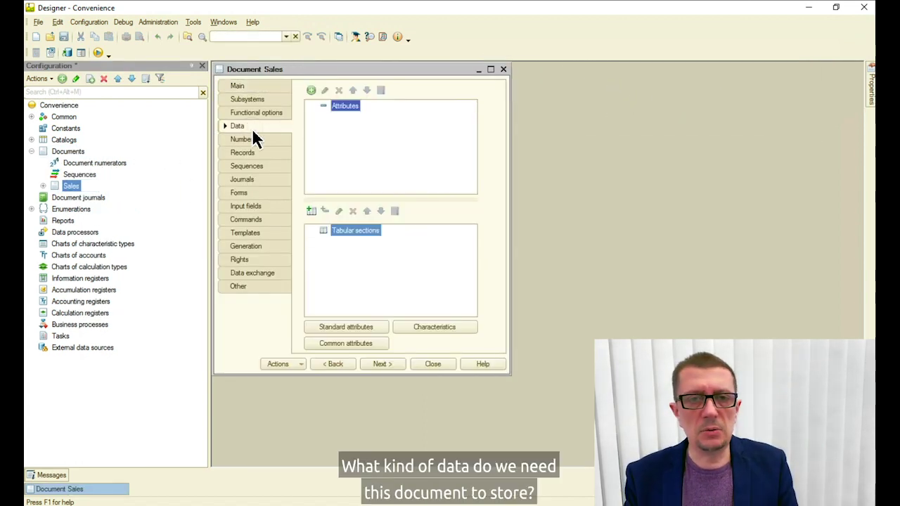
click(310, 90)
text(PaymentMe)
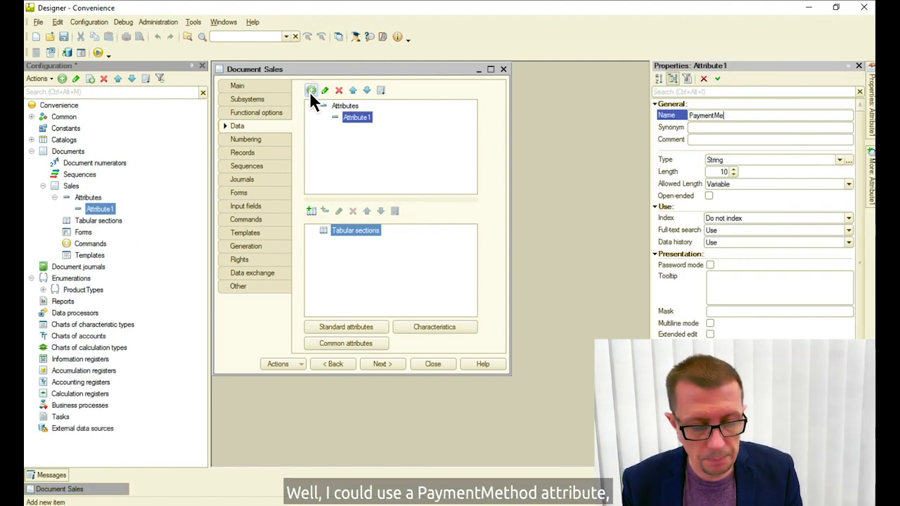
text(thod)
key(Tab)
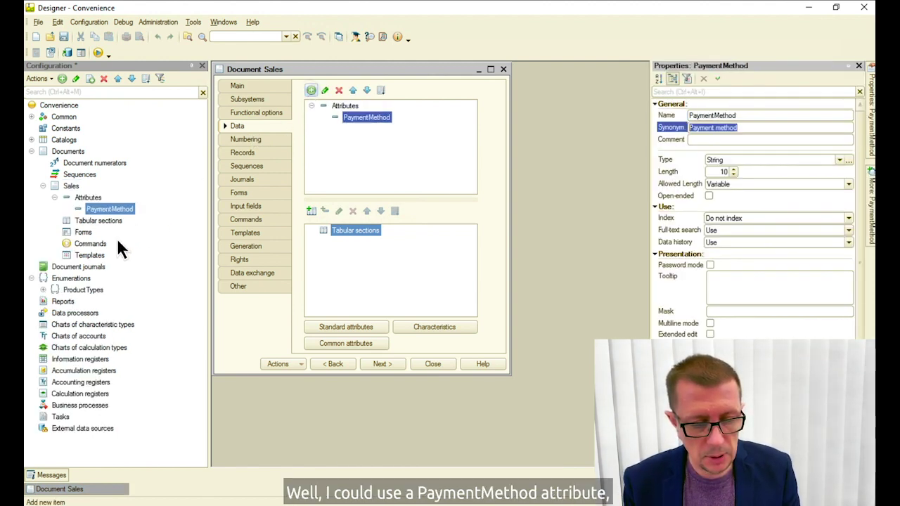
Add a new enumeration named PaymentMethods and close its editor.
right_click(67, 277)
click(101, 287)
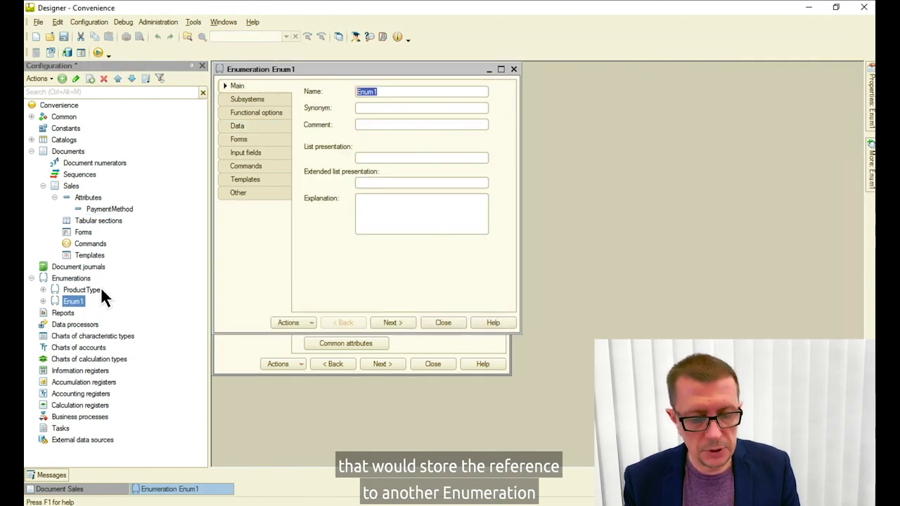
text(PaymentMethods)
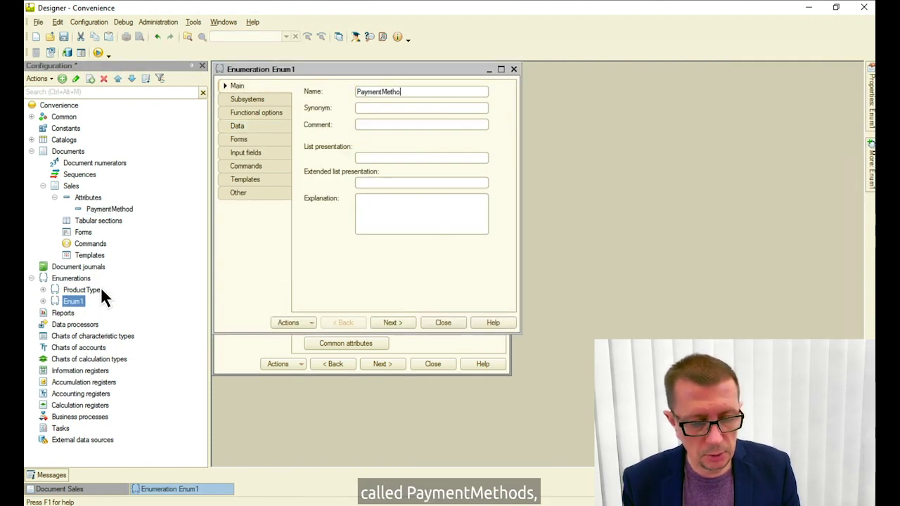
key(Tab)
click(438, 325)
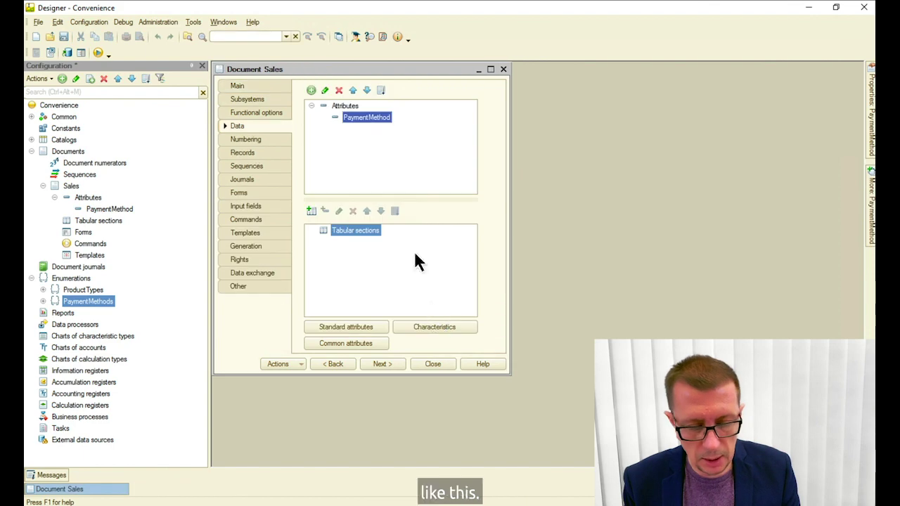
Set the data type of the Sales document's PaymentMethod attribute to the EnumRef PaymentMethods.
double_click(370, 118)
click(849, 159)
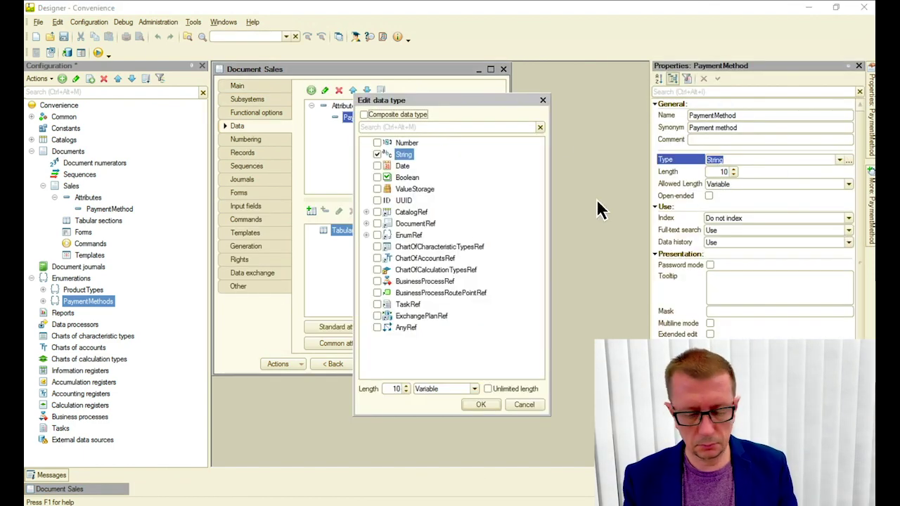
click(365, 236)
click(389, 258)
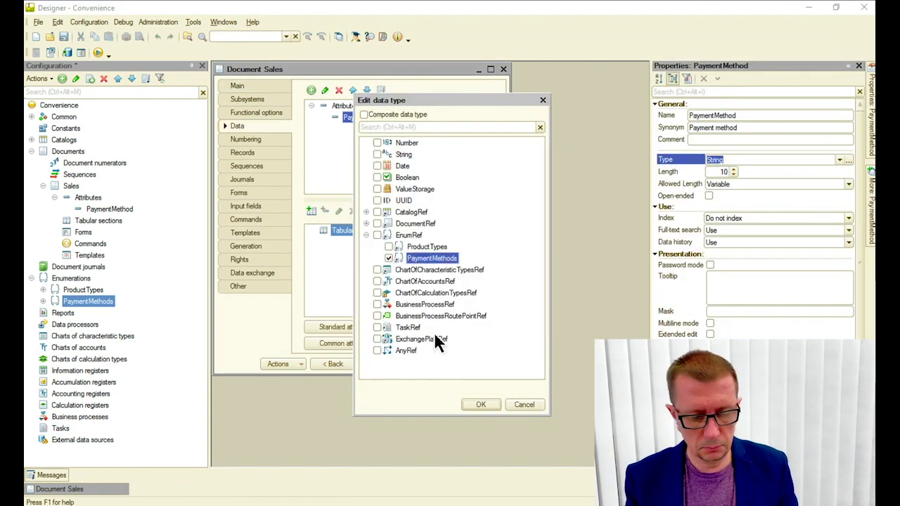
click(479, 406)
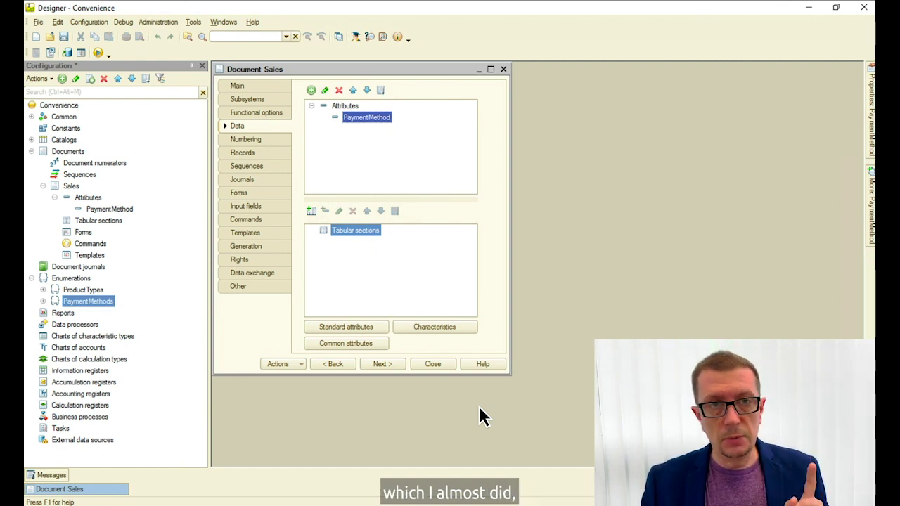
Add a value named Cash to the PaymentMethods enumeration.
click(43, 301)
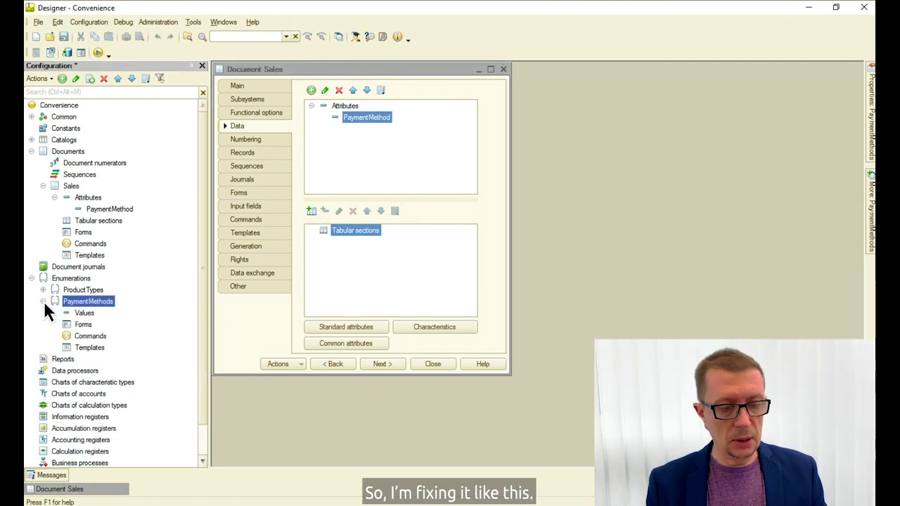
right_click(87, 312)
click(108, 322)
text(C)
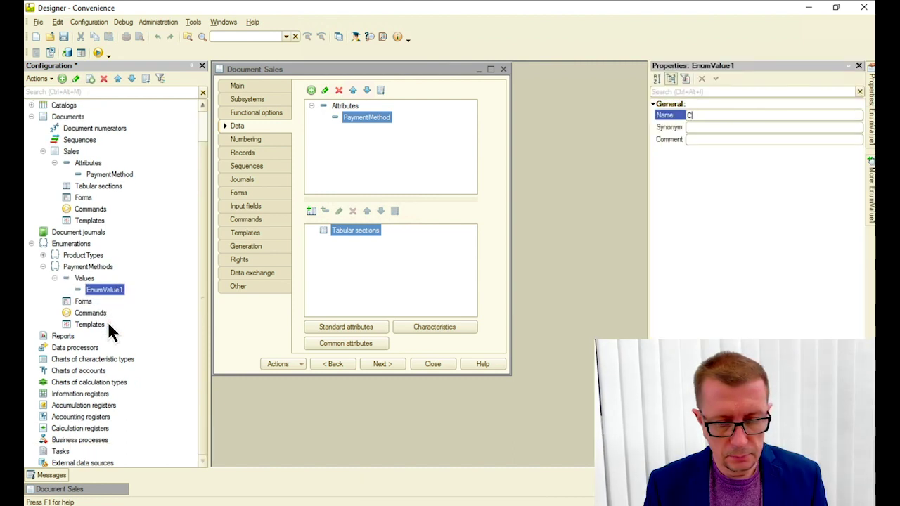
text(ash)
key(Return)
Add a value named Credit to the PaymentMethods enumeration.
click(85, 278)
right_click(85, 277)
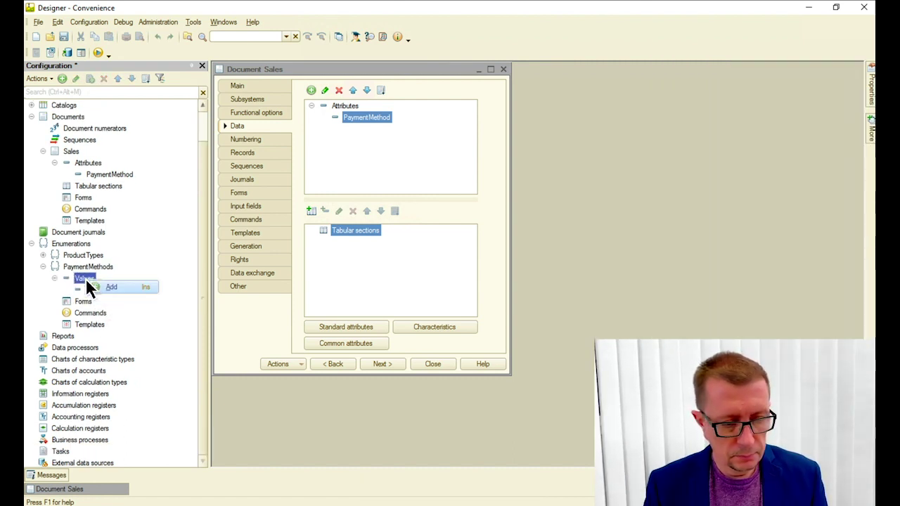
click(111, 287)
text(Credit)
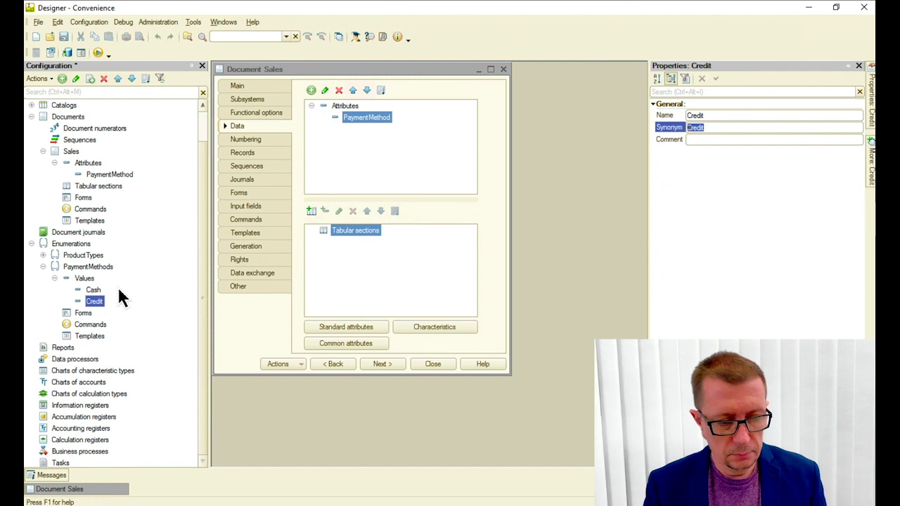
Add a value named Debit to the PaymentMethods enumeration and collapse the enumeration in the configuration tree.
right_click(81, 279)
click(115, 285)
text(D)
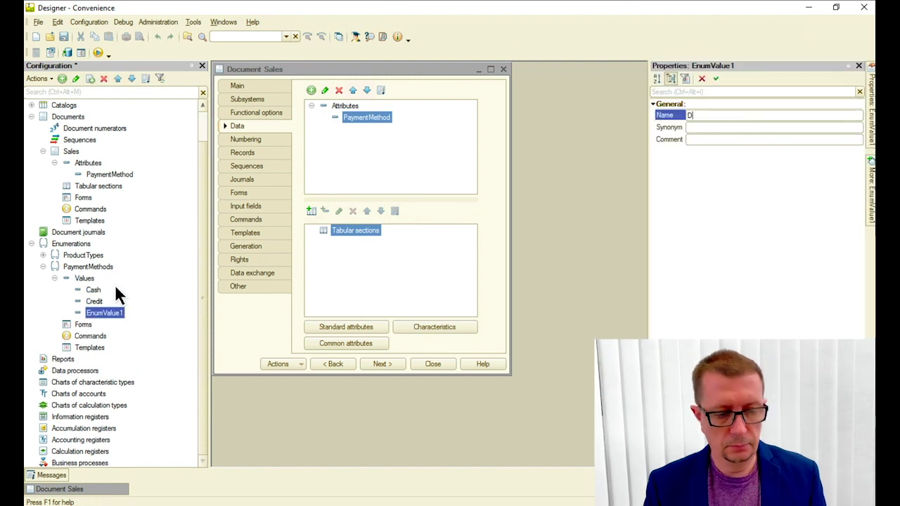
text(ebit)
key(Return)
click(55, 278)
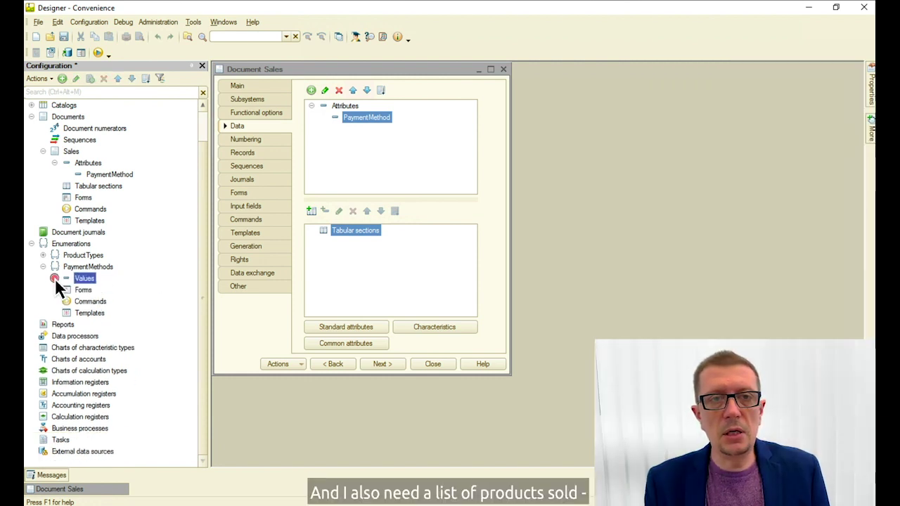
click(43, 267)
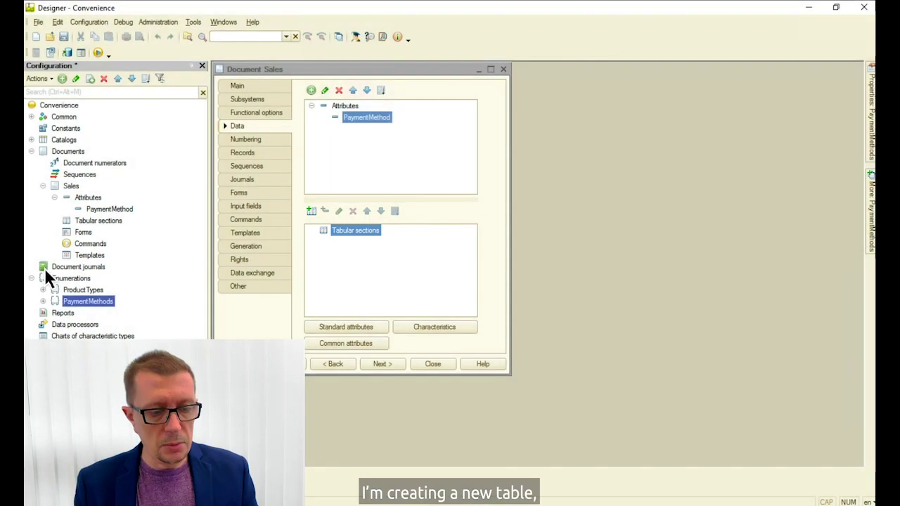
Add a tabular section named Products to the Sales document.
click(309, 211)
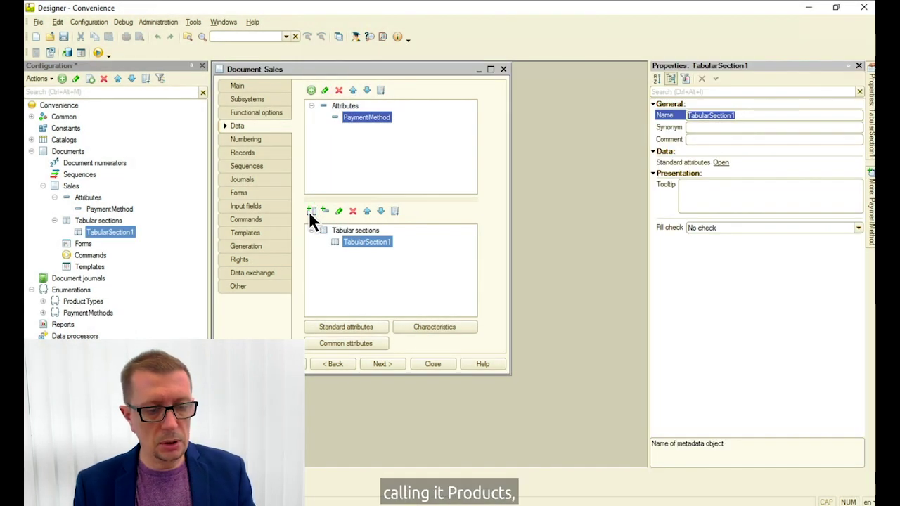
text(Products)
key(Return)
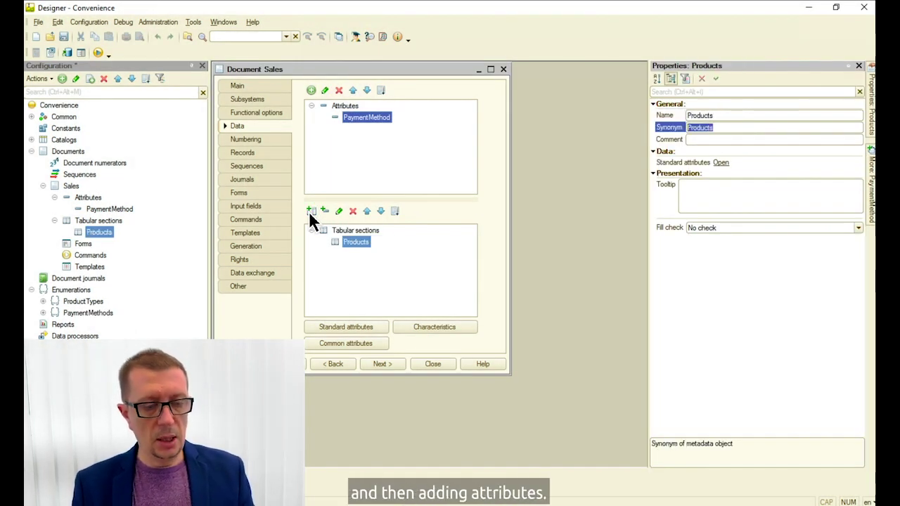
Add an attribute named Product to the Products tabular section, with the CatalogRef Products data type.
click(324, 211)
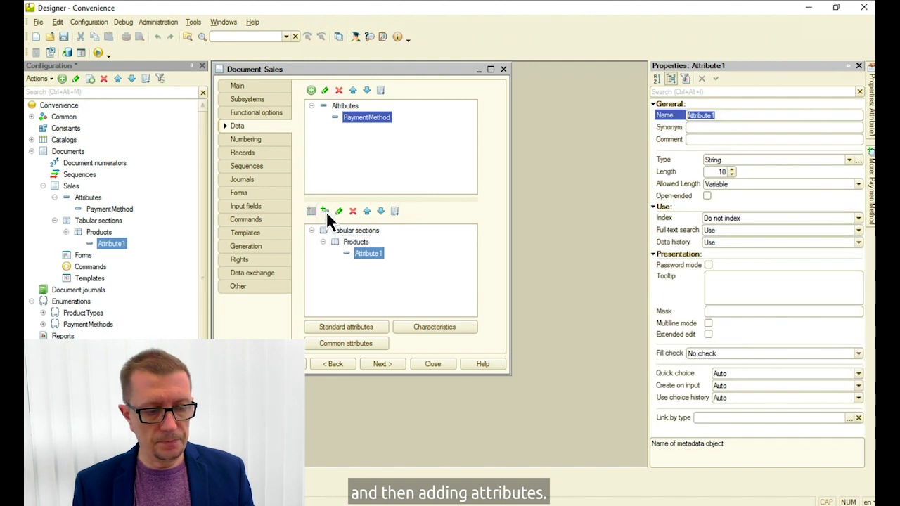
text(Product)
key(Return)
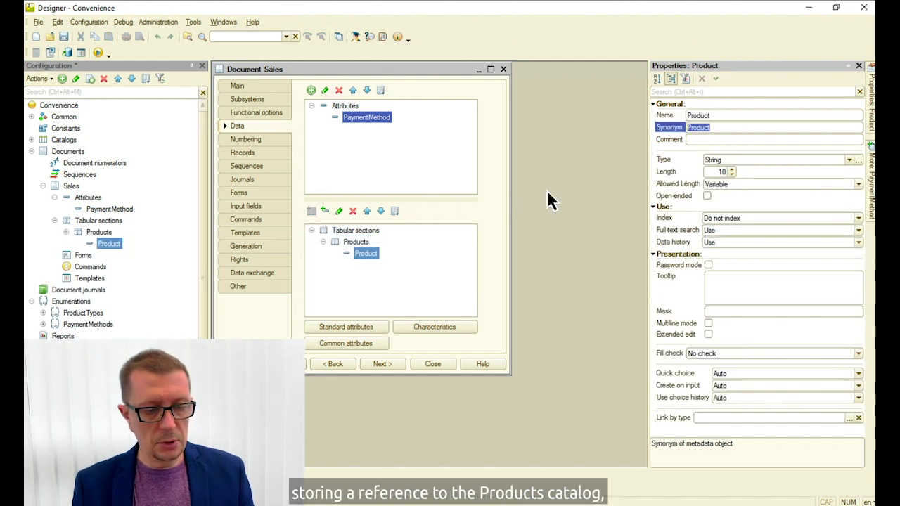
click(859, 160)
click(365, 212)
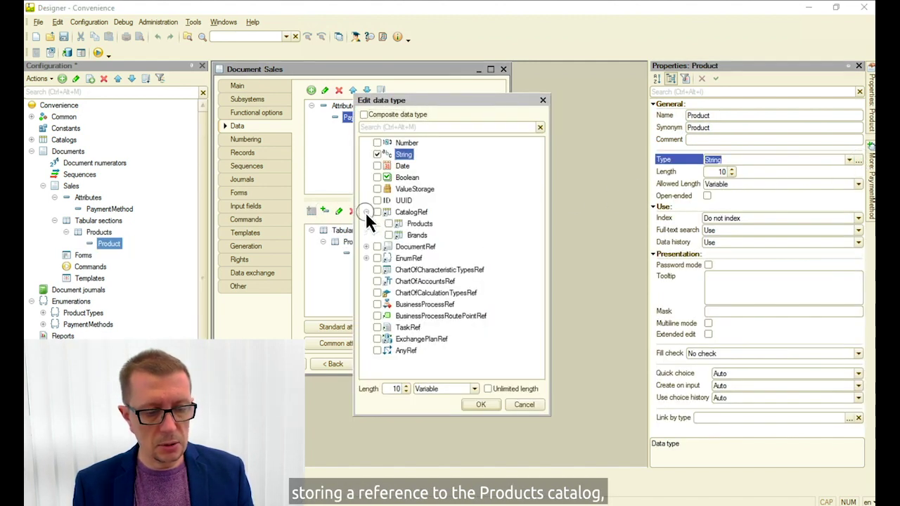
click(389, 223)
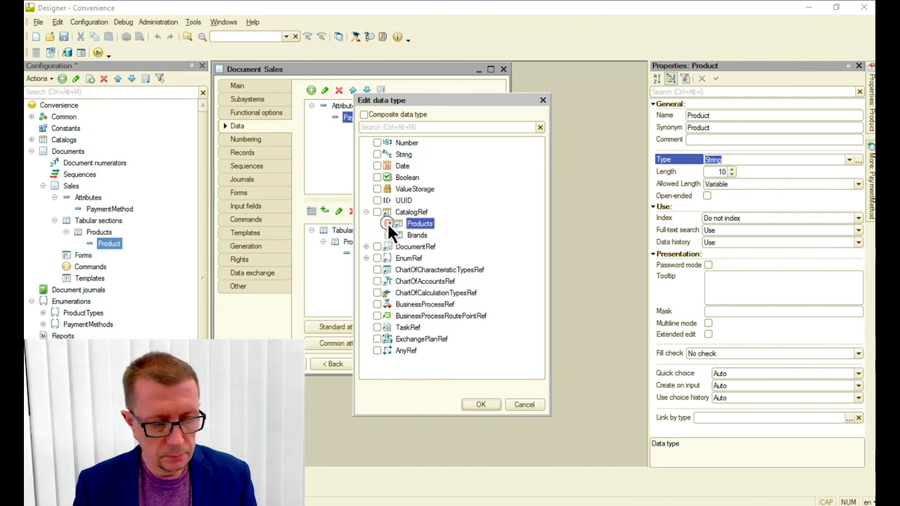
click(481, 404)
Add a Quantity attribute to the Products tabular section as a nonnegative Number with precision 2.
click(324, 211)
text(Quantity)
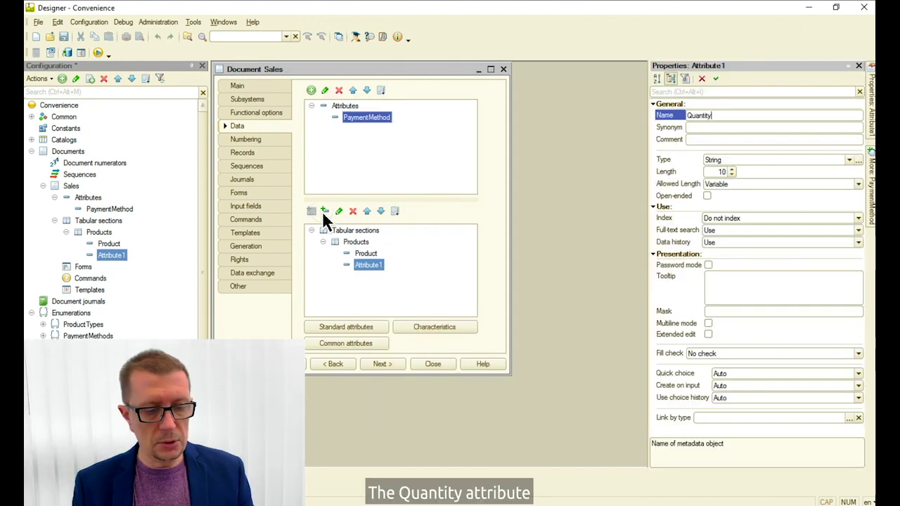
key(Return)
click(850, 161)
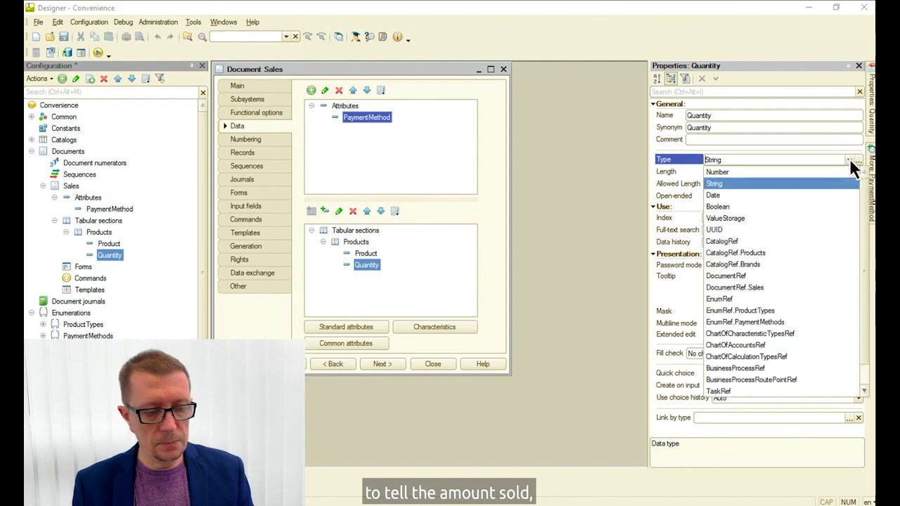
click(790, 177)
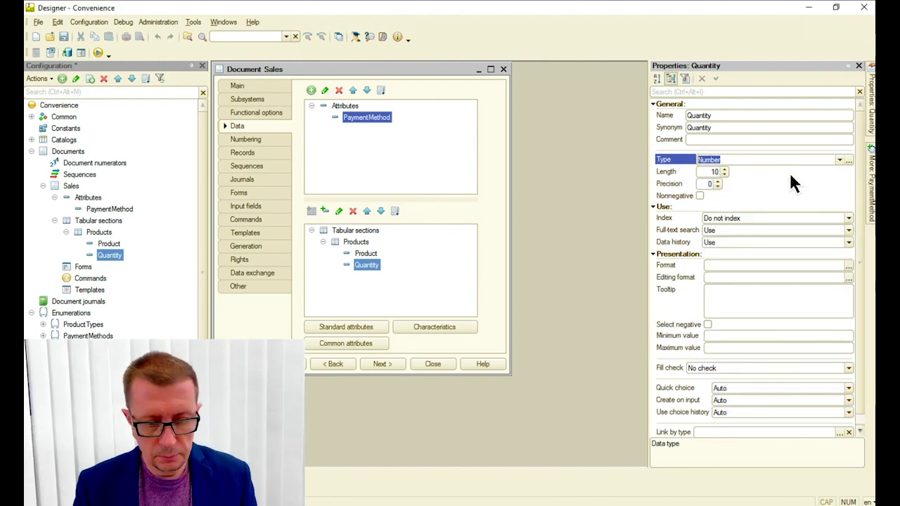
click(700, 195)
click(718, 181)
click(717, 181)
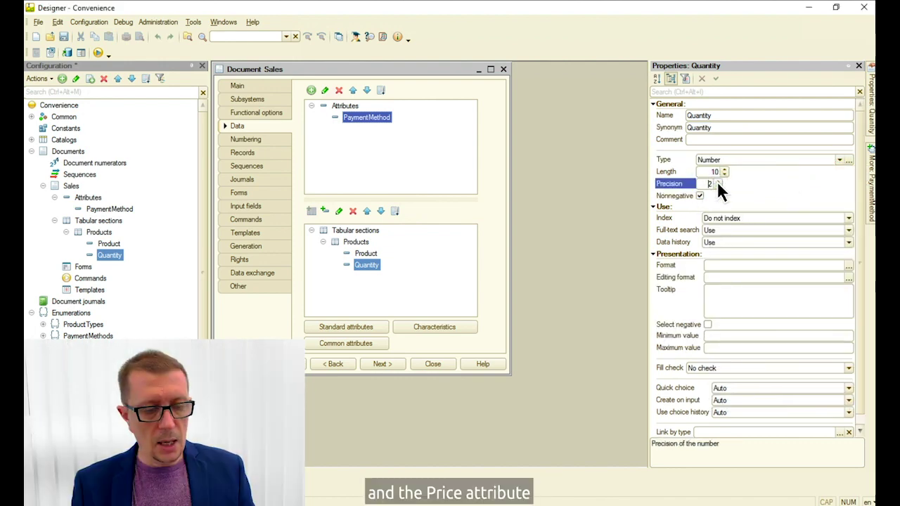
Add a Price attribute to the Products tabular section as a nonnegative Number with precision 3.
click(325, 211)
text(Price)
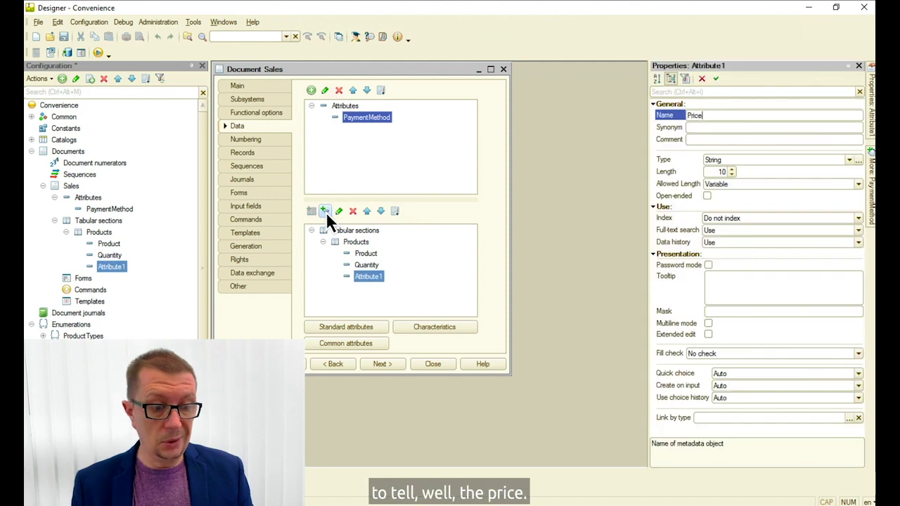
key(Return)
click(850, 159)
click(769, 173)
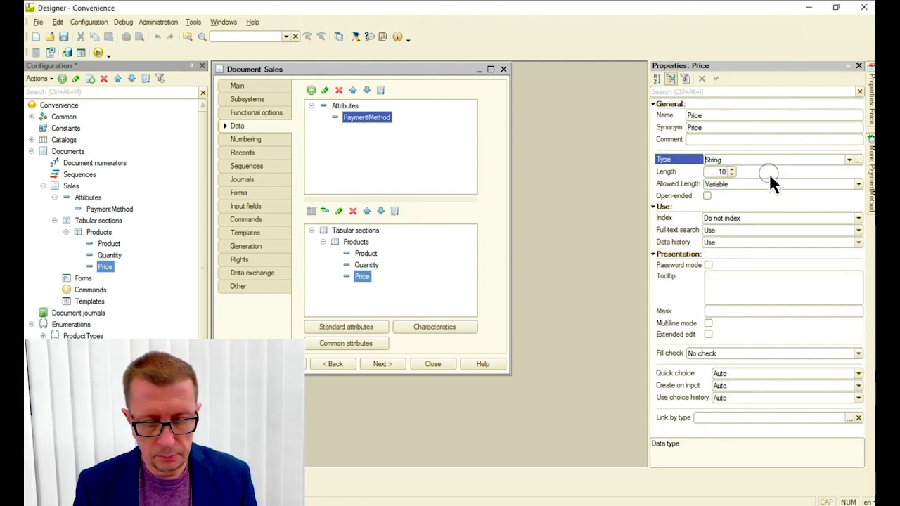
click(700, 196)
click(718, 181)
click(718, 181)
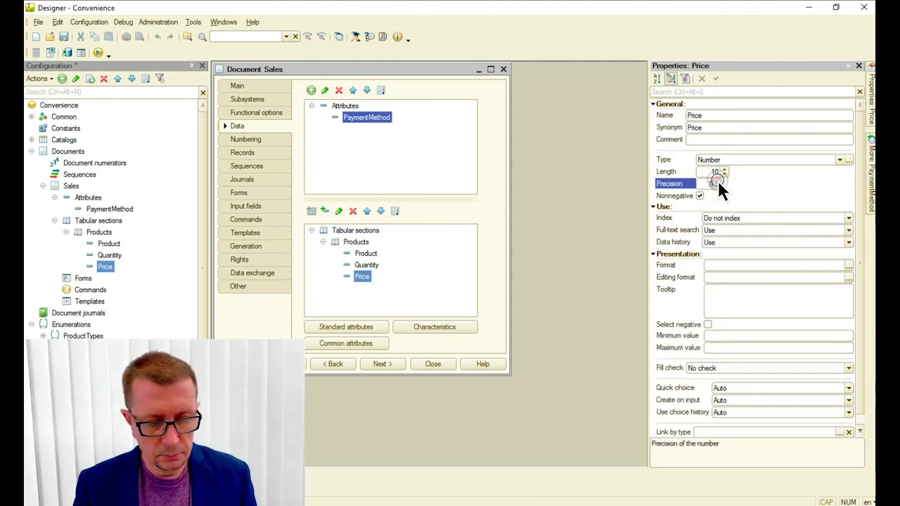
Update the database configuration with the changes and run the Convenience application.
click(98, 54)
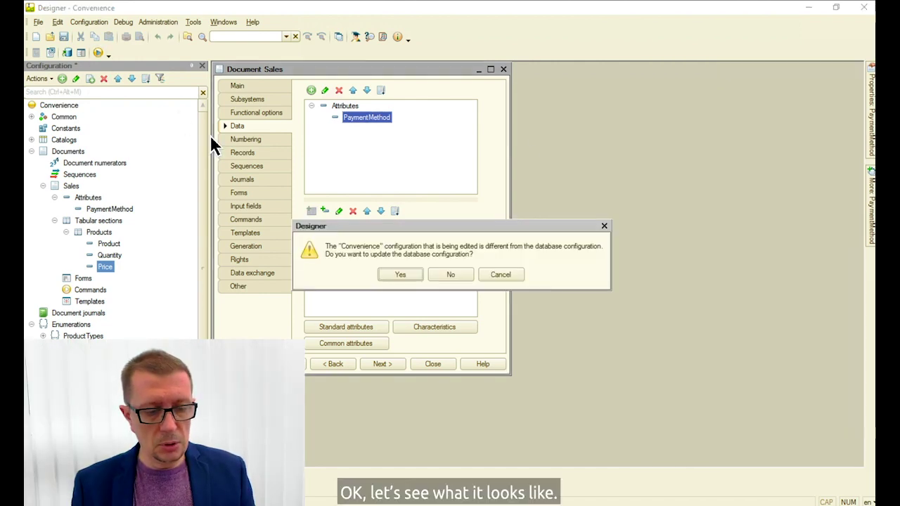
click(402, 276)
click(547, 197)
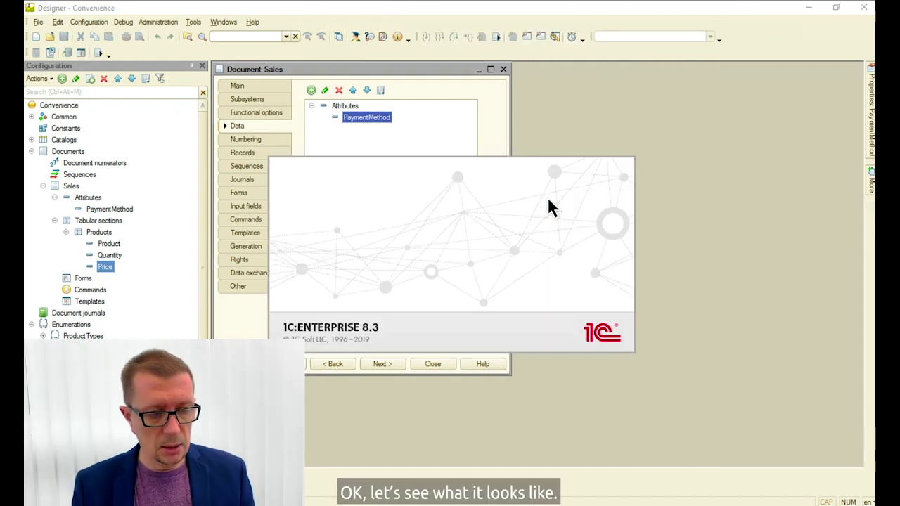
Create a new Sales document and set its payment method to Cash.
click(133, 52)
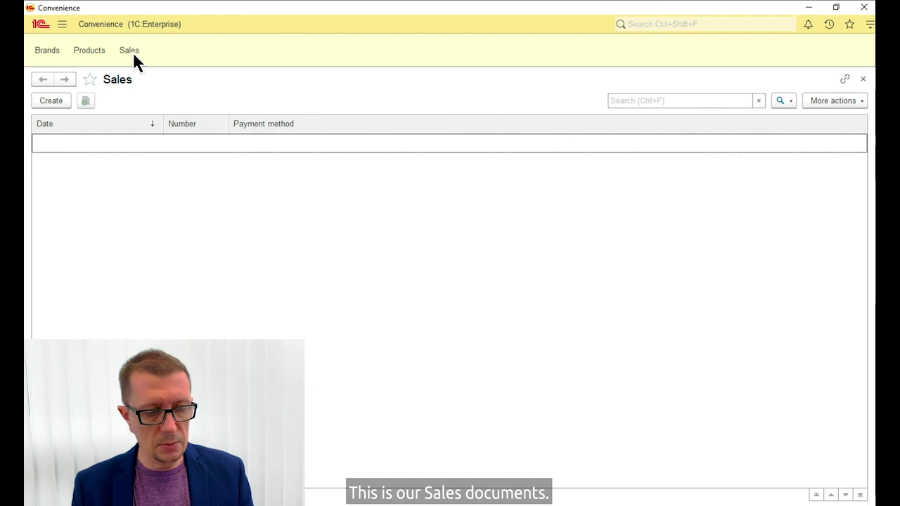
click(51, 101)
click(339, 163)
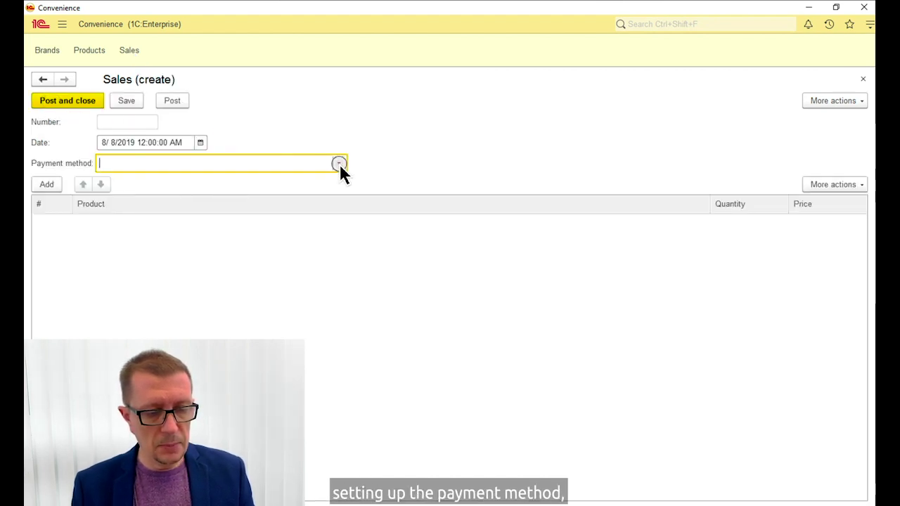
click(208, 182)
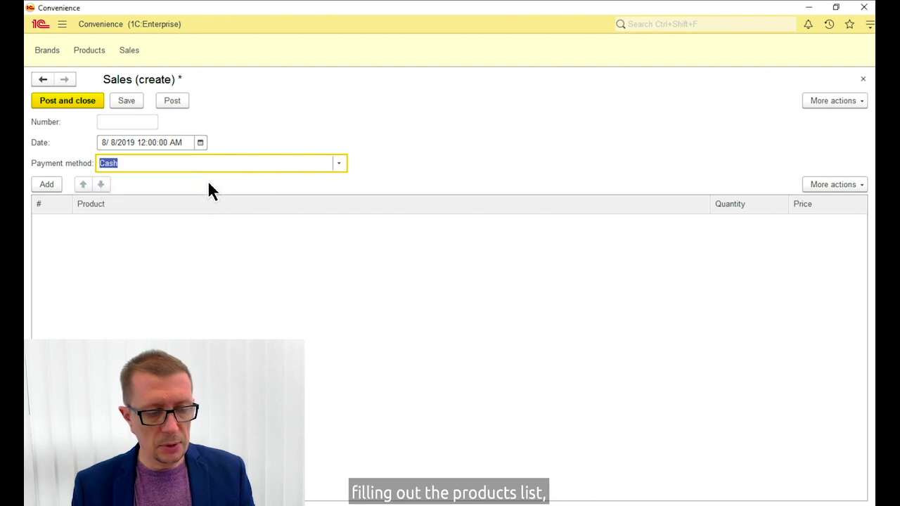
Add a Diet Coke row to the sale's products table with quantity 2 and price 4.5.
click(48, 185)
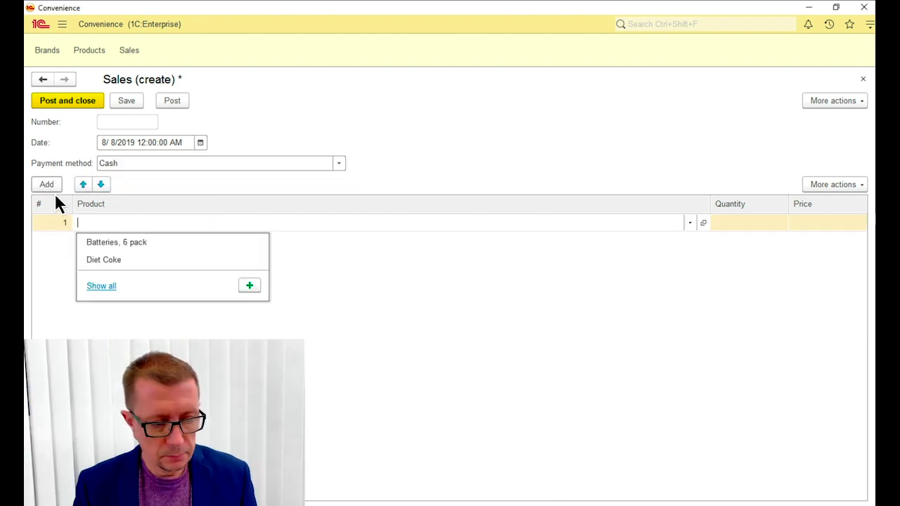
click(114, 267)
click(721, 225)
text(2)
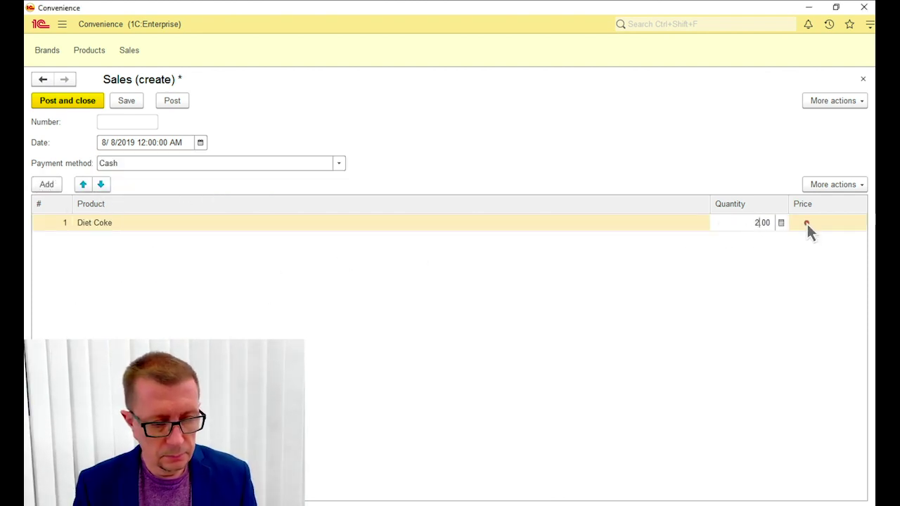
click(808, 223)
text(4.5)
key(Return)
Add a Batteries, 6 pack row with quantity 1 and price 12.6, and post and close the Sales document.
click(49, 184)
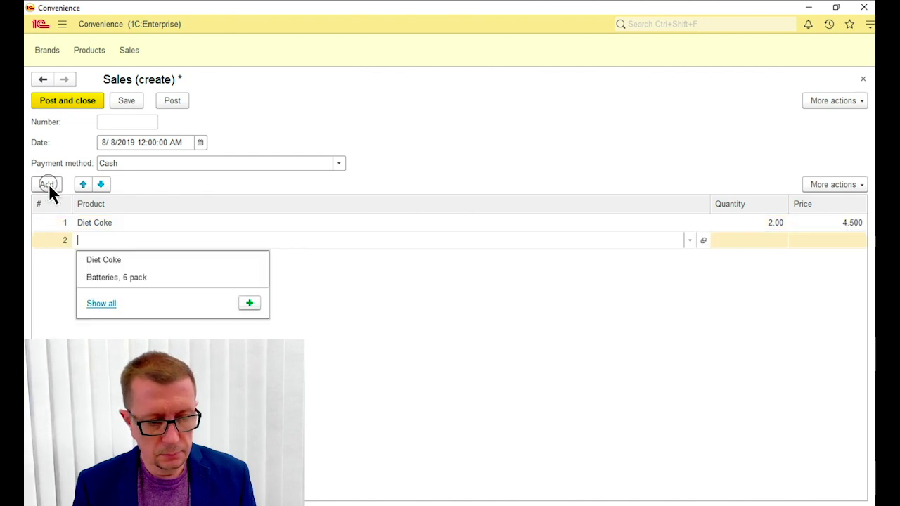
click(139, 281)
text(1)
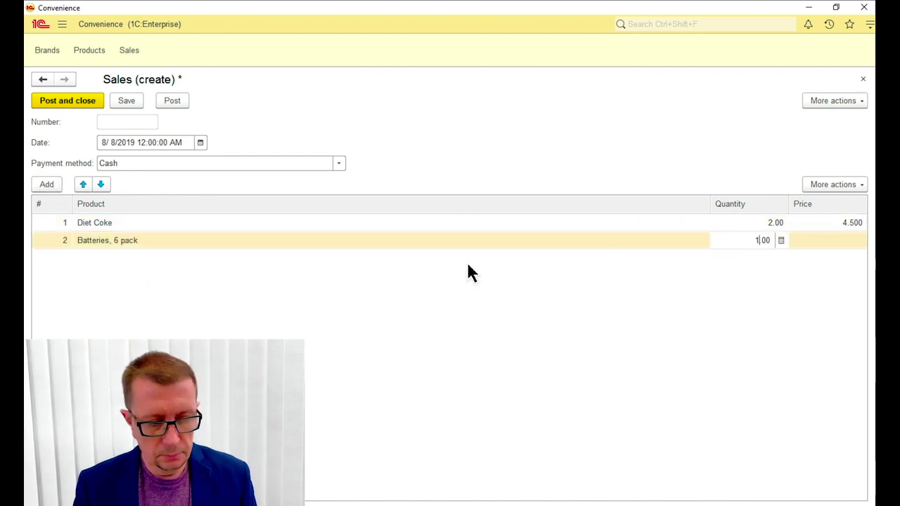
click(810, 241)
text(12.6)
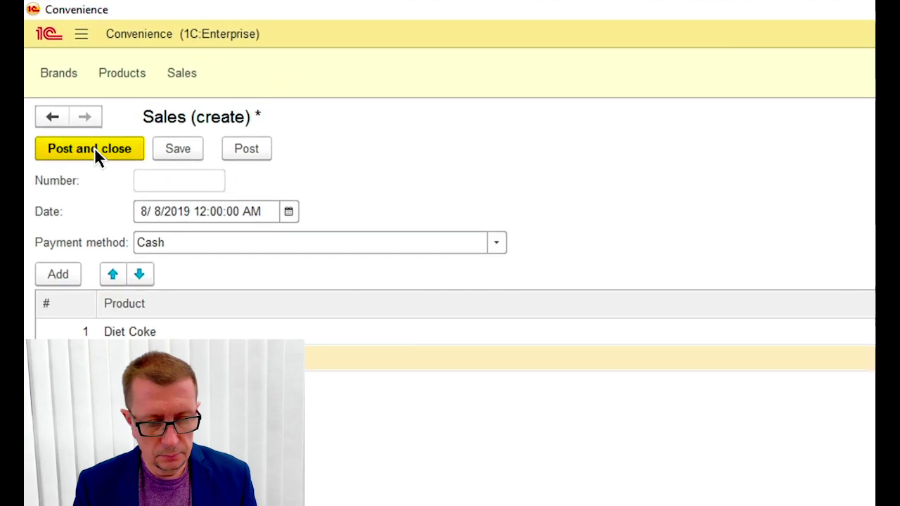
click(76, 114)
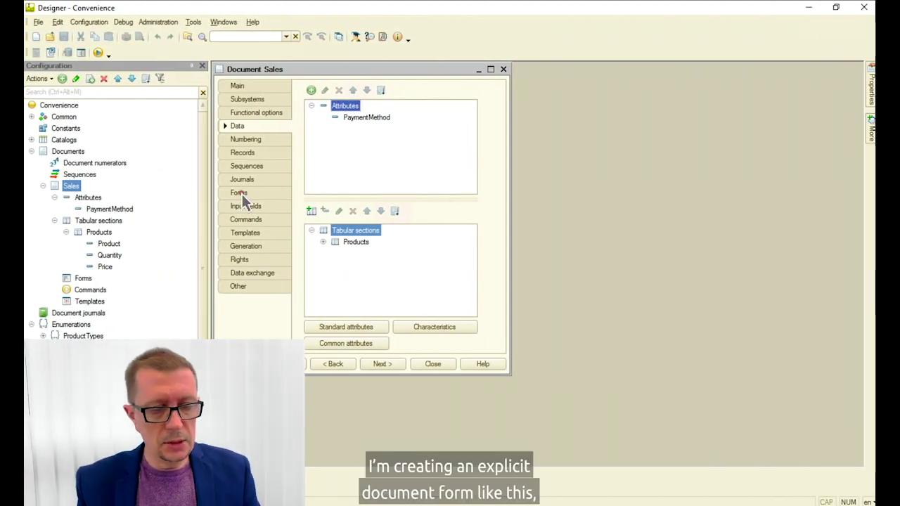
Create the default document form DocumentForm for the Sales document, leaving out the LineNumber column of Products.
click(239, 193)
click(314, 164)
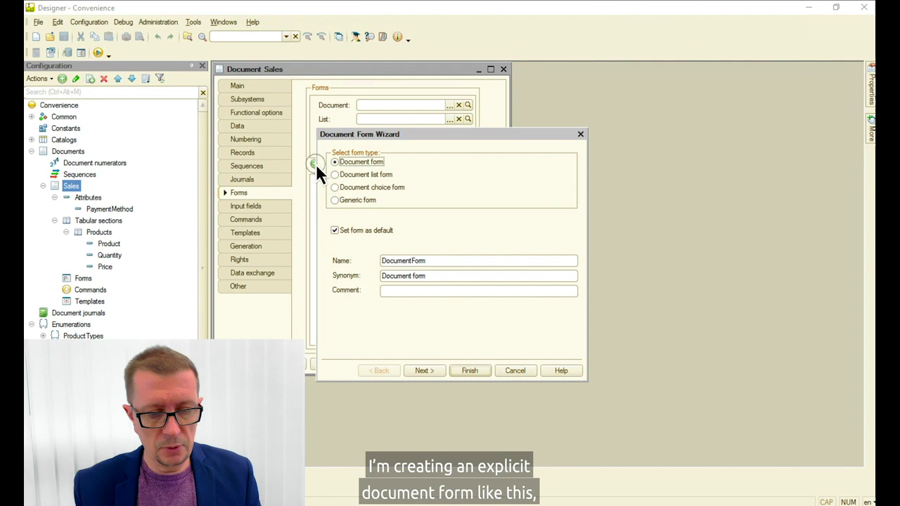
click(424, 371)
click(356, 260)
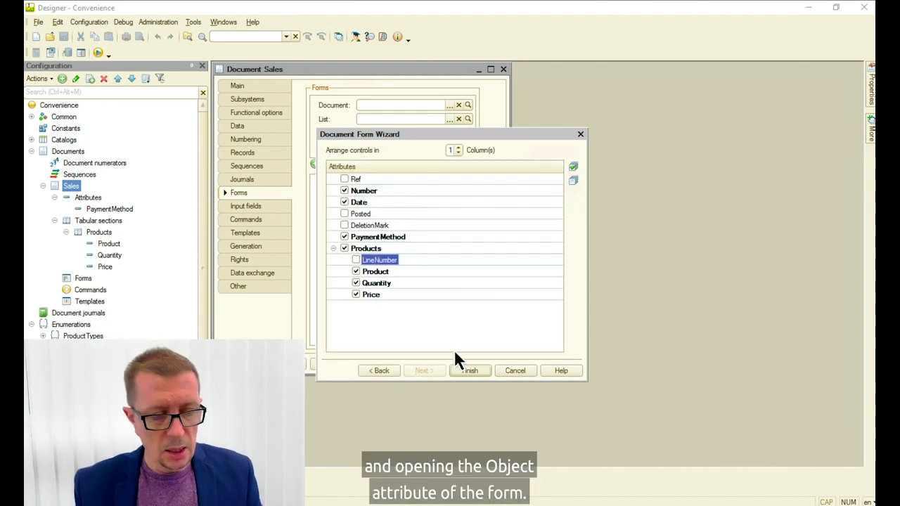
click(475, 371)
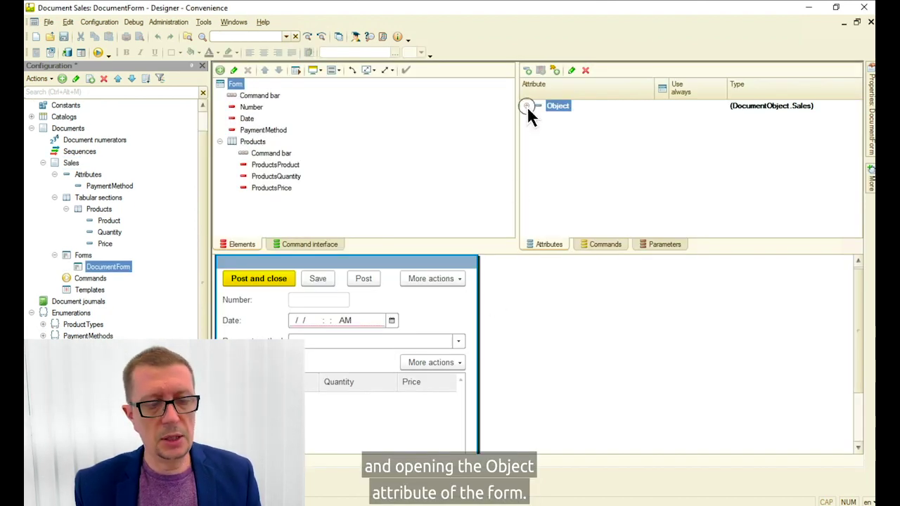
Place the TotalPrice field of the object's Products section on the document form, below the products table.
click(527, 106)
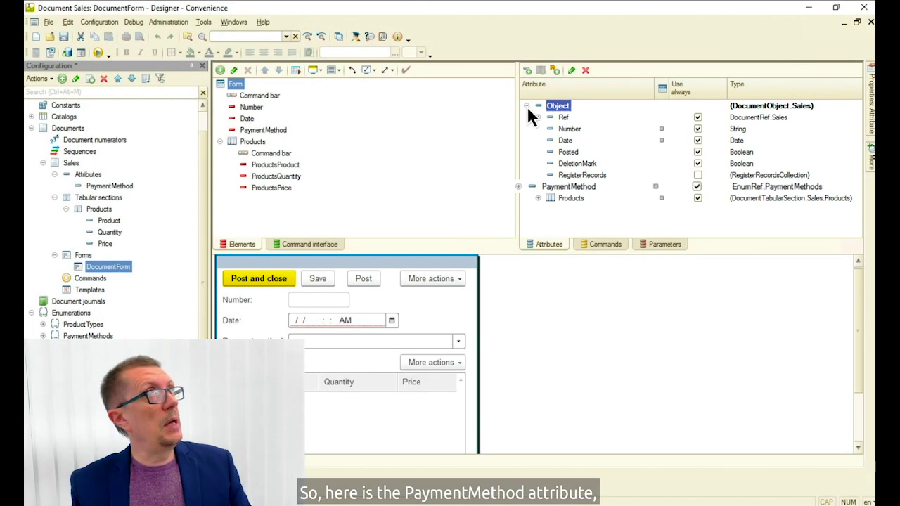
click(538, 198)
scroll(857, 155, down, 2)
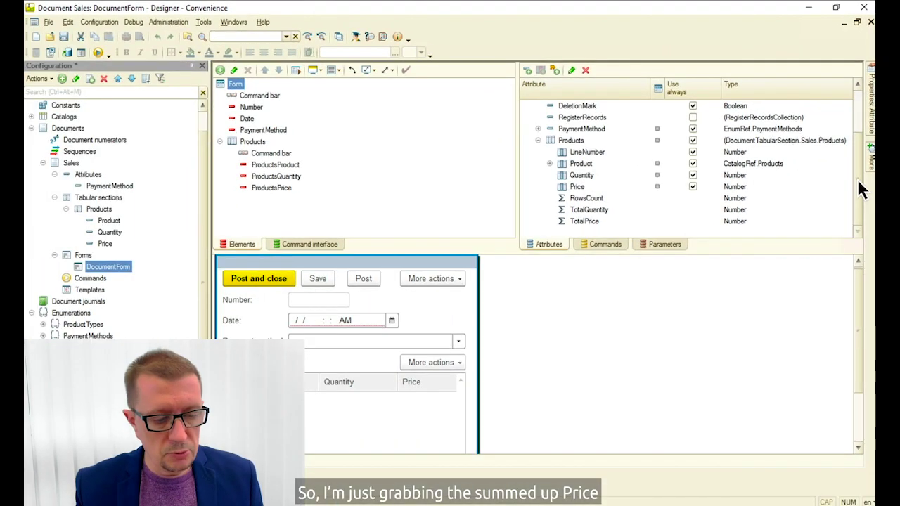
drag(581, 222, 234, 84)
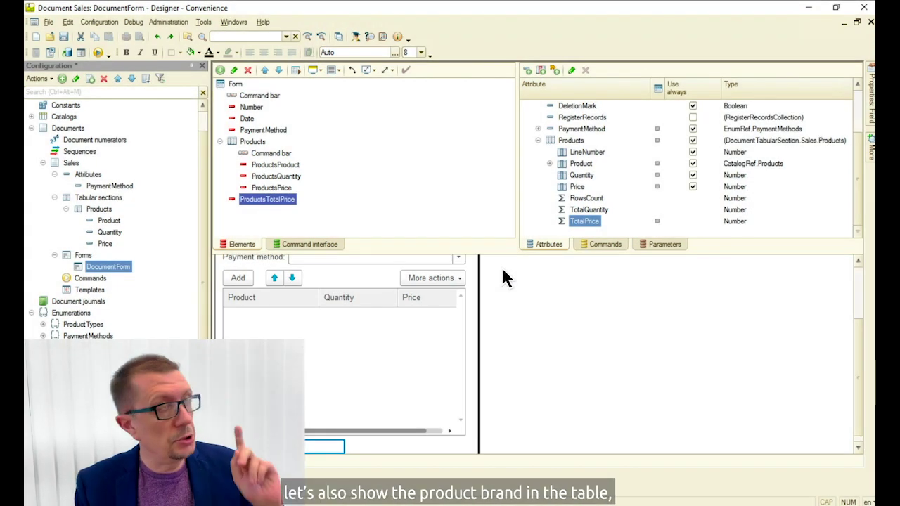
Add the product's Brand as a column right after Product in the document form's products table.
click(549, 163)
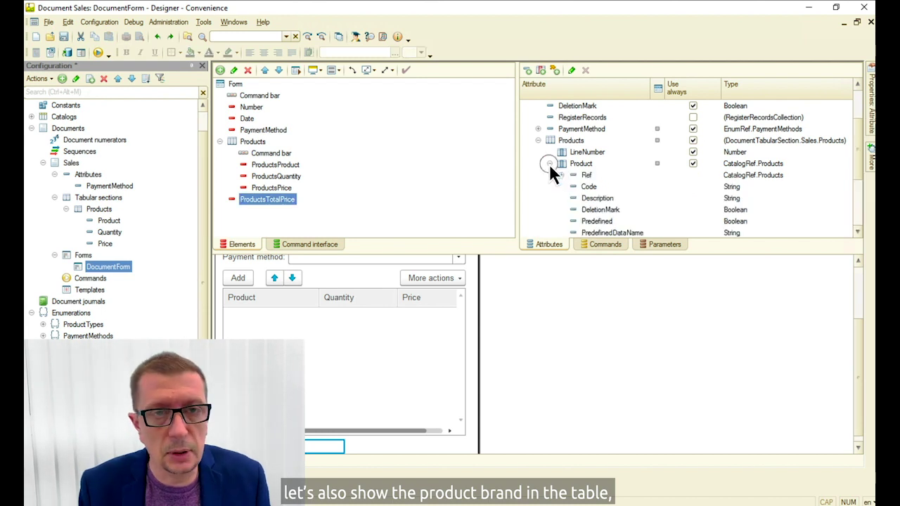
drag(859, 158, 859, 168)
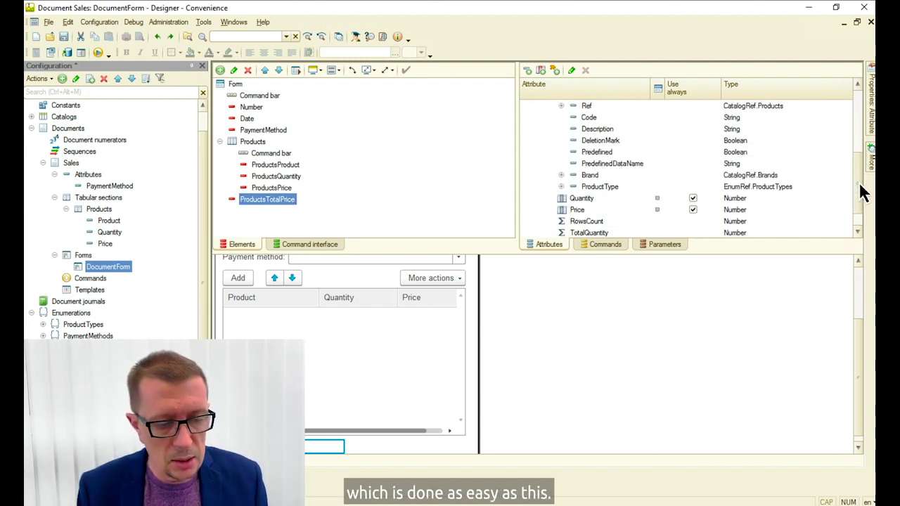
drag(590, 175, 283, 176)
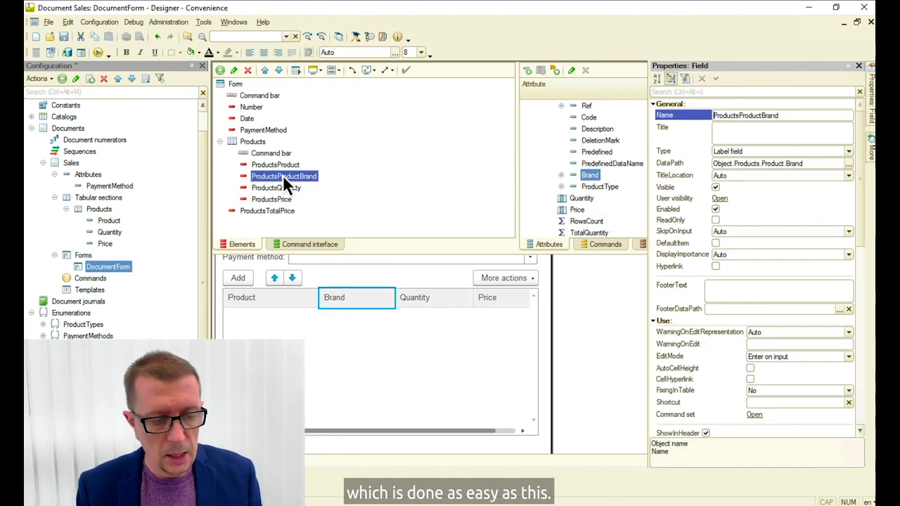
click(604, 296)
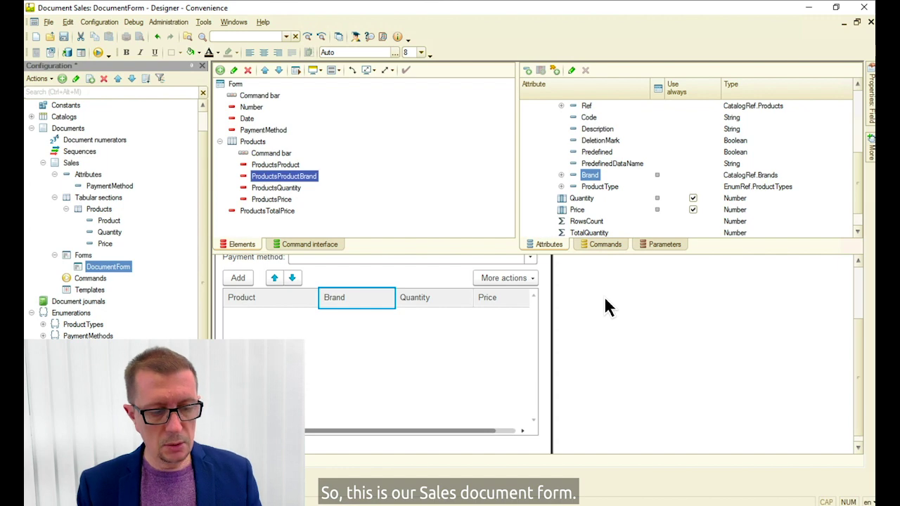
Close the document form editor and create the default list form ListForm for Sales with Date, Number and PaymentMethod columns.
click(871, 22)
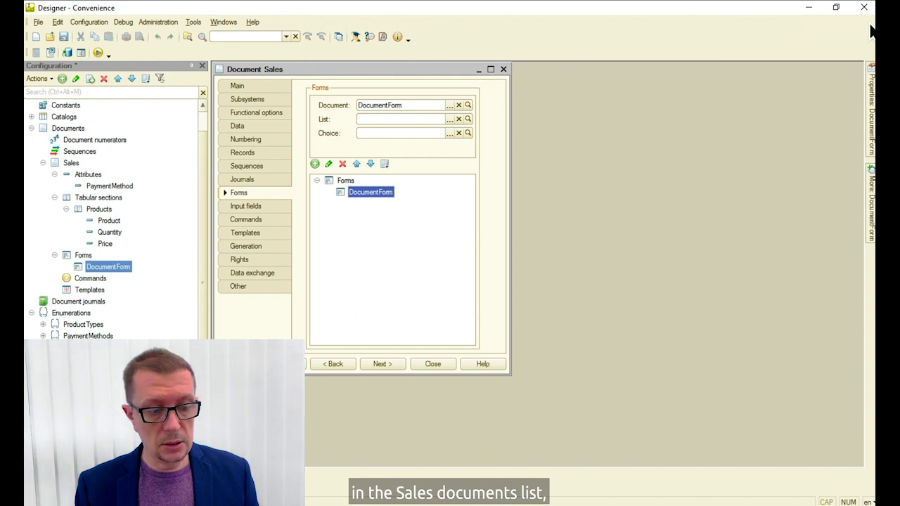
click(315, 164)
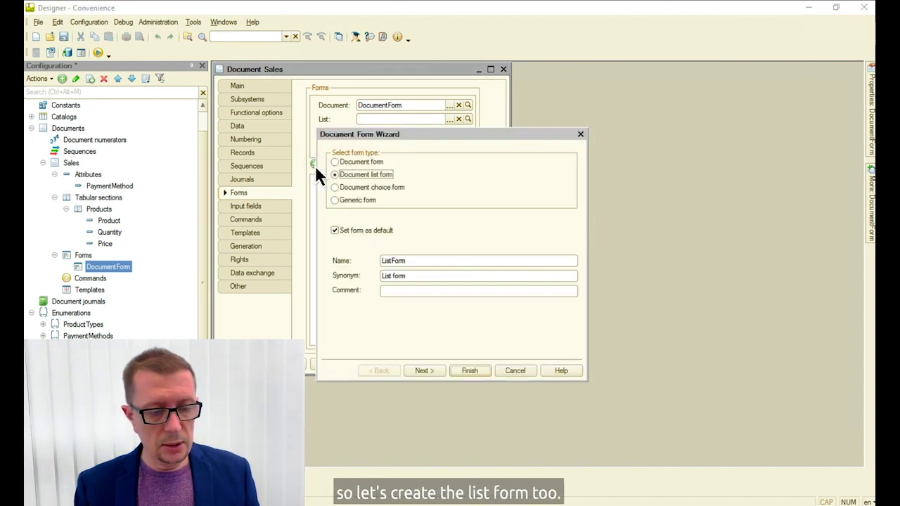
click(424, 372)
click(356, 249)
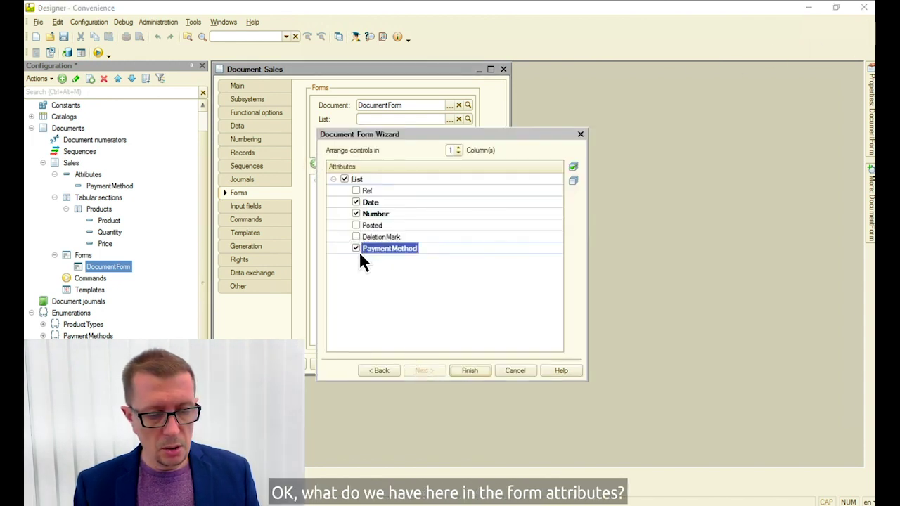
click(471, 370)
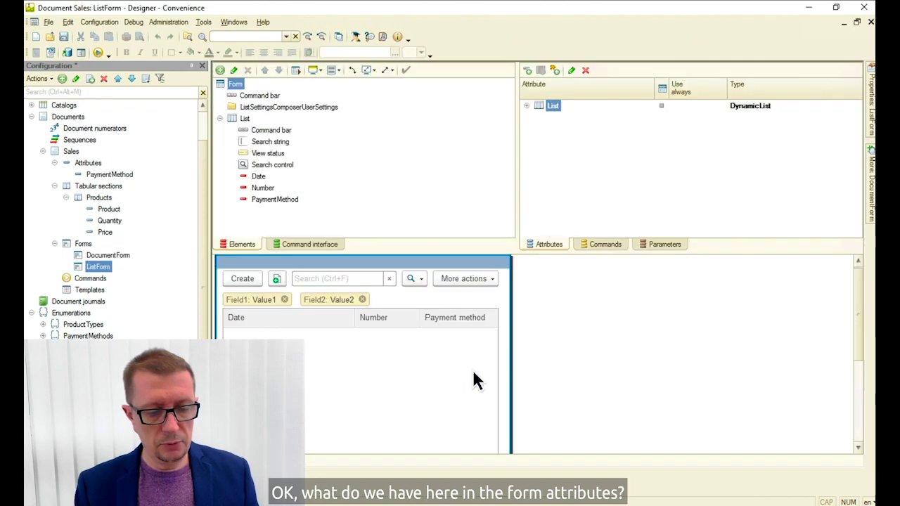
Examine the fields of the list form's List attribute, including those inside its Products table.
click(525, 106)
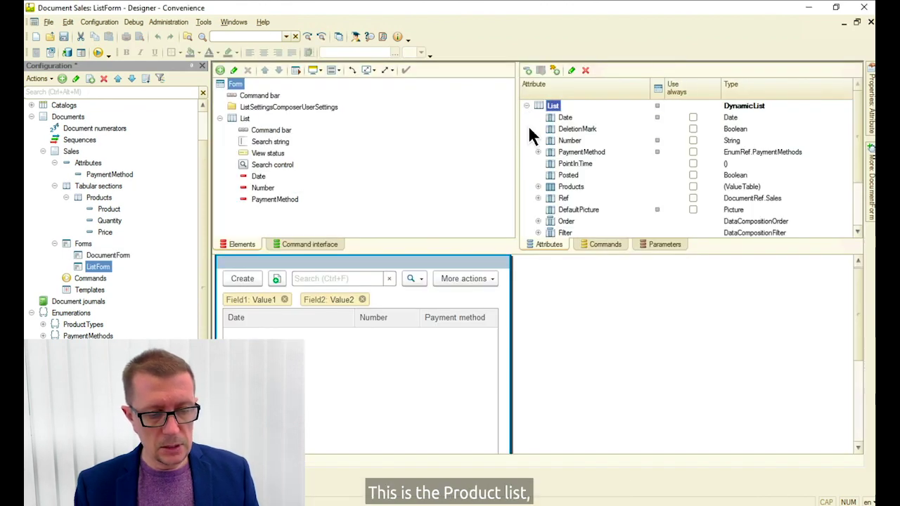
click(538, 187)
scroll(856, 145, down, 1)
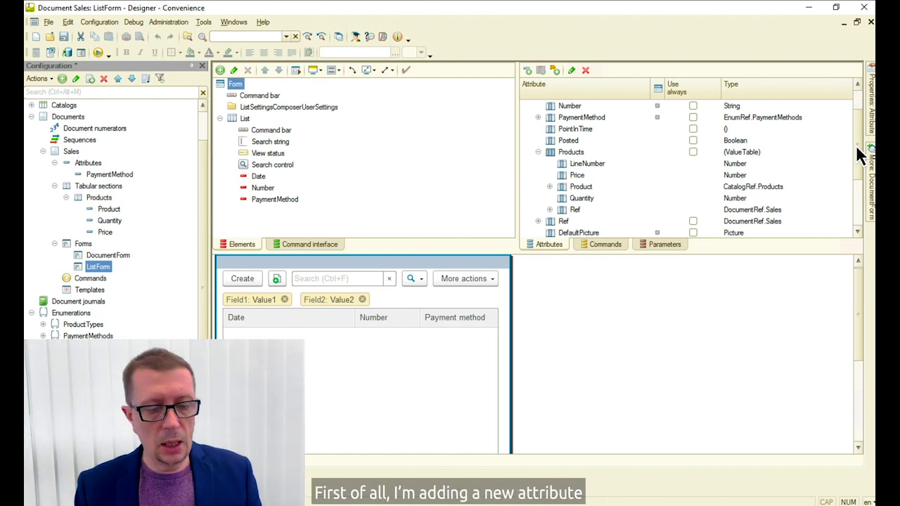
Add an attribute named TotalPrice of type Number to the Sales document.
right_click(92, 164)
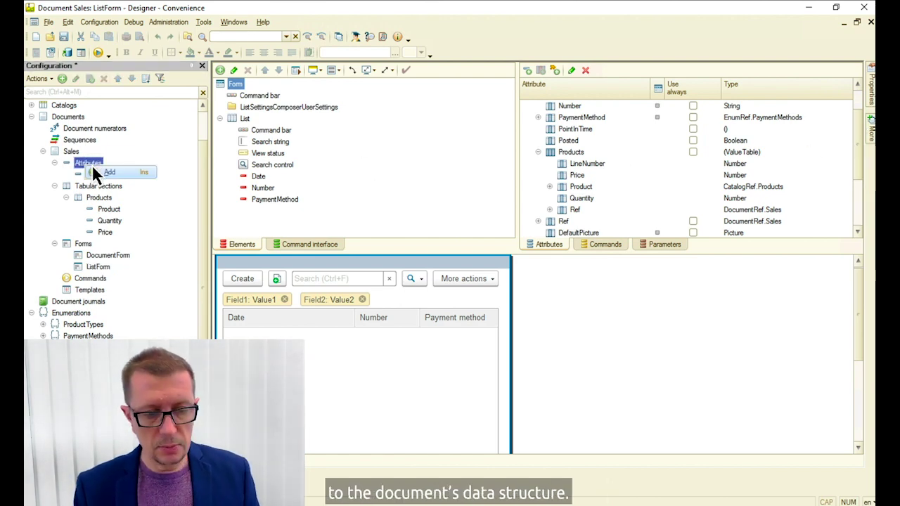
click(114, 171)
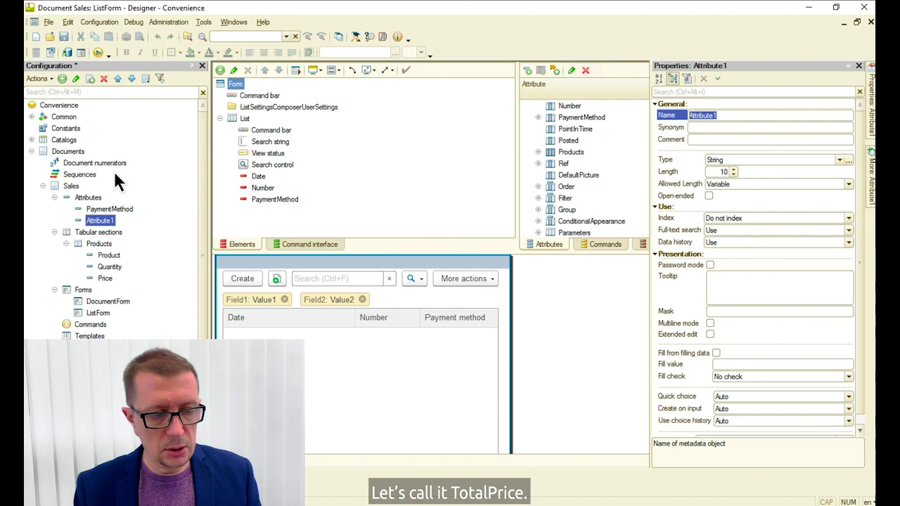
text(TotalPrice)
key(Return)
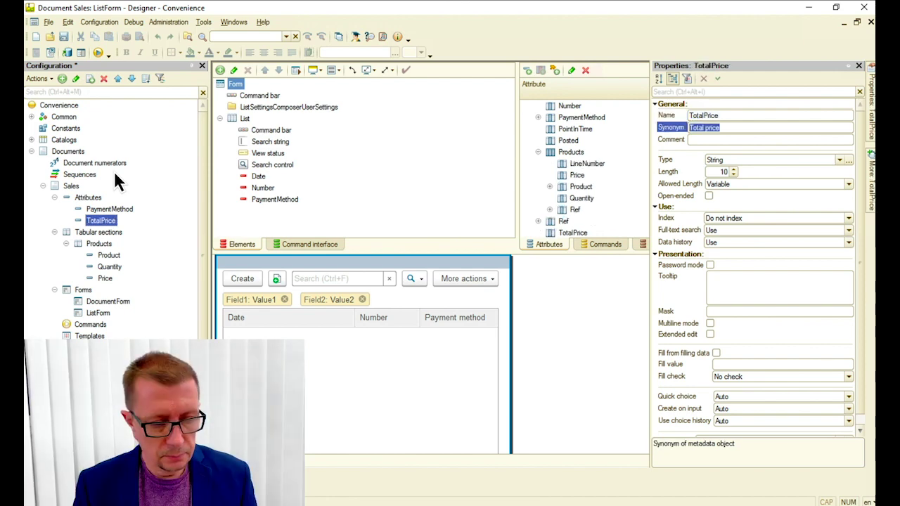
click(840, 160)
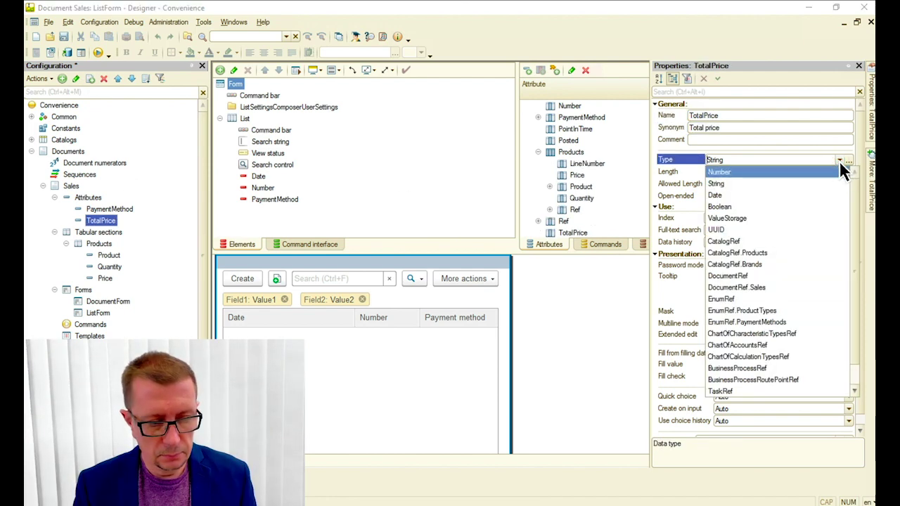
click(791, 172)
click(701, 196)
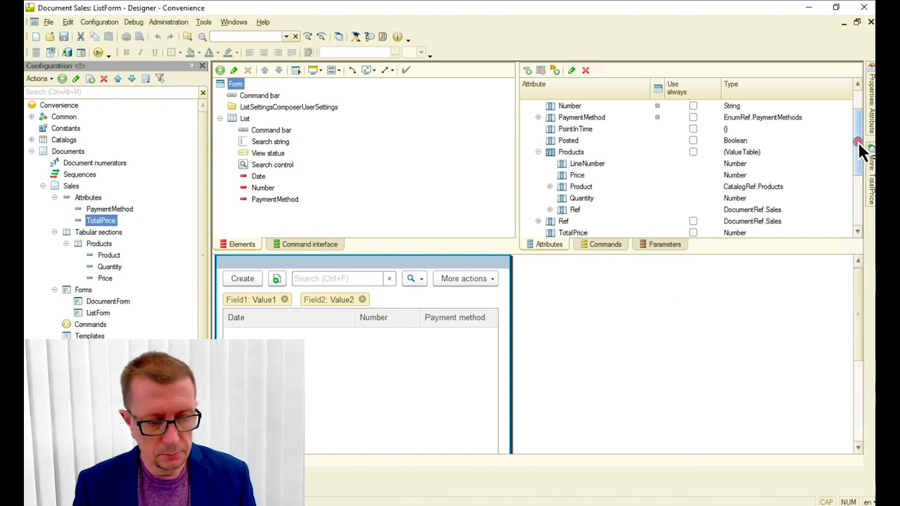
Place the List attribute's TotalPrice field as a column between Number and PaymentMethod on the list form, and close the form editor.
drag(859, 145, 859, 120)
click(537, 187)
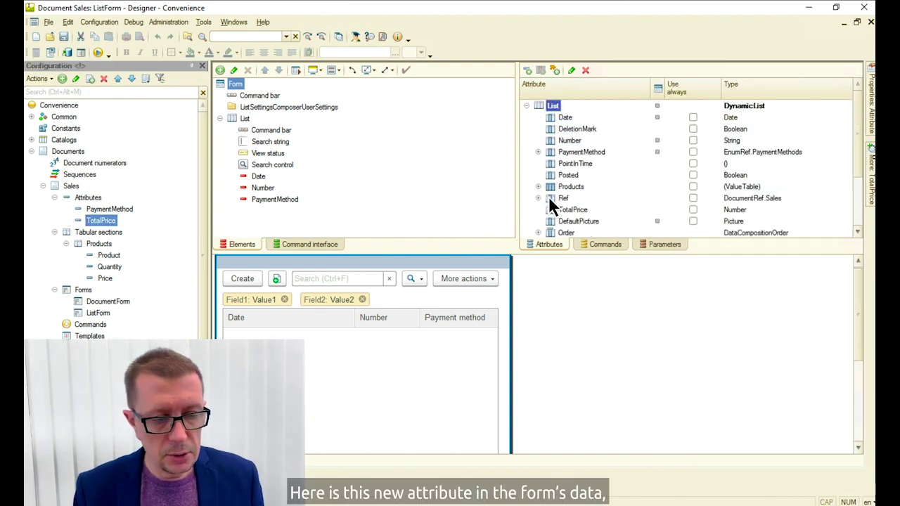
click(571, 210)
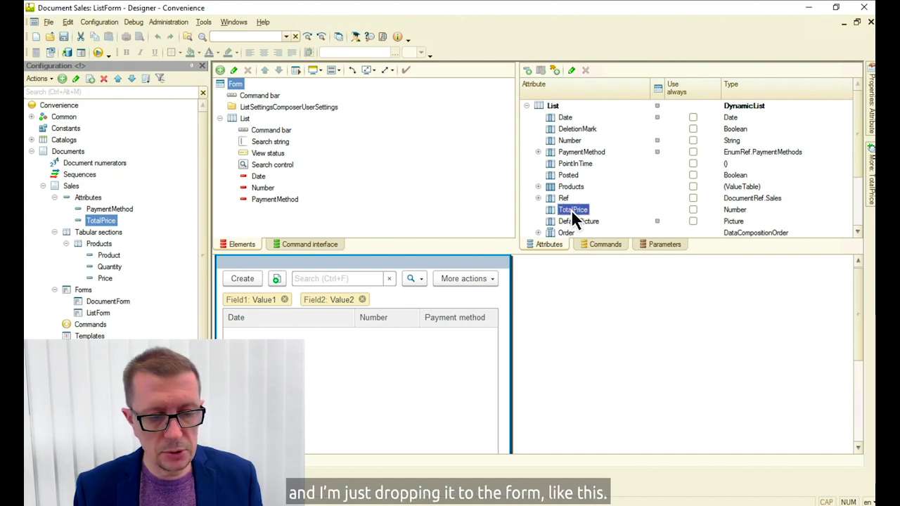
drag(483, 210, 288, 205)
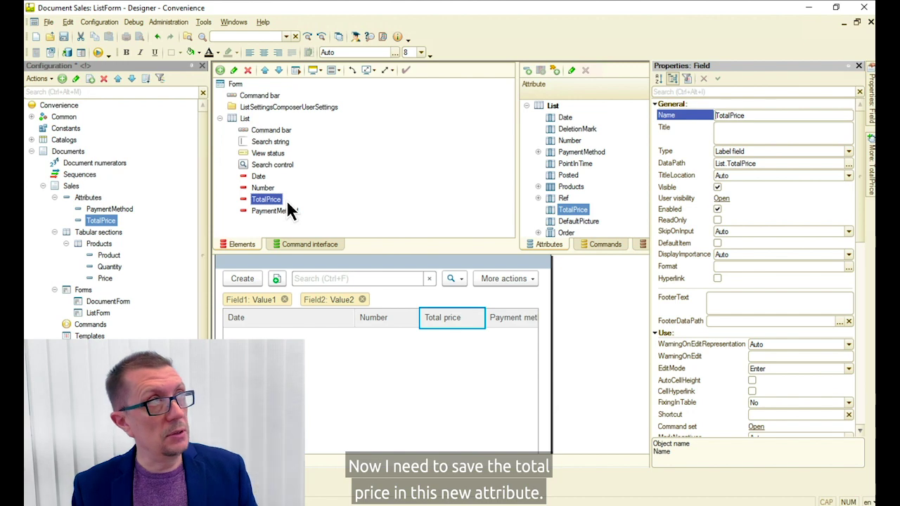
click(871, 21)
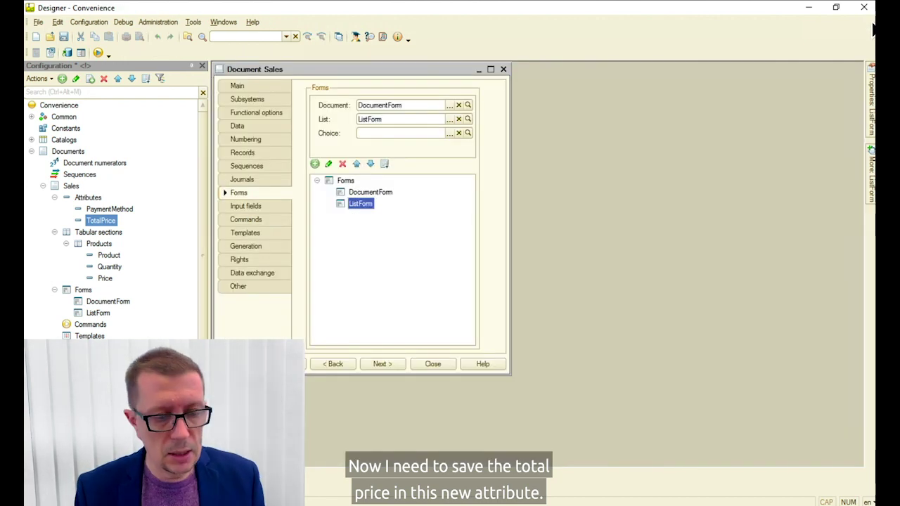
Open the Sales DocumentForm and create a client-side handler for the form's BeforeWrite event.
click(363, 192)
double_click(363, 191)
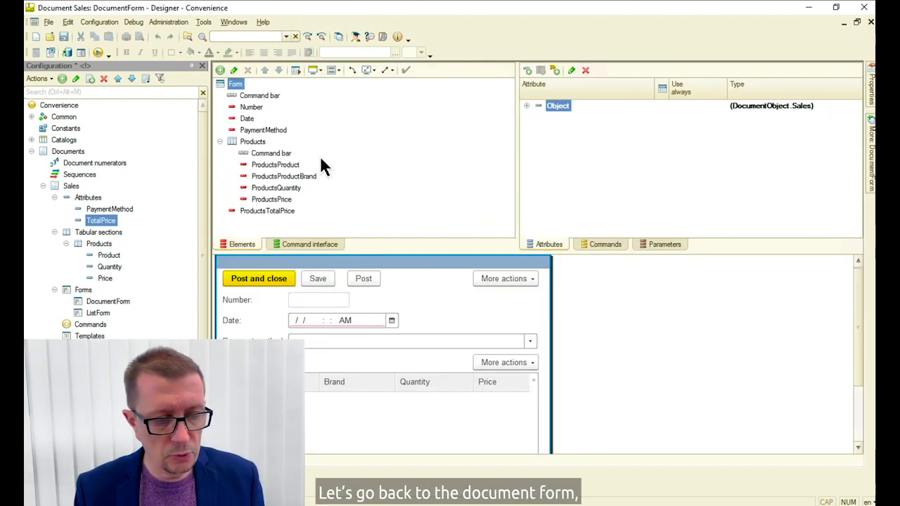
double_click(234, 84)
drag(859, 176, 858, 309)
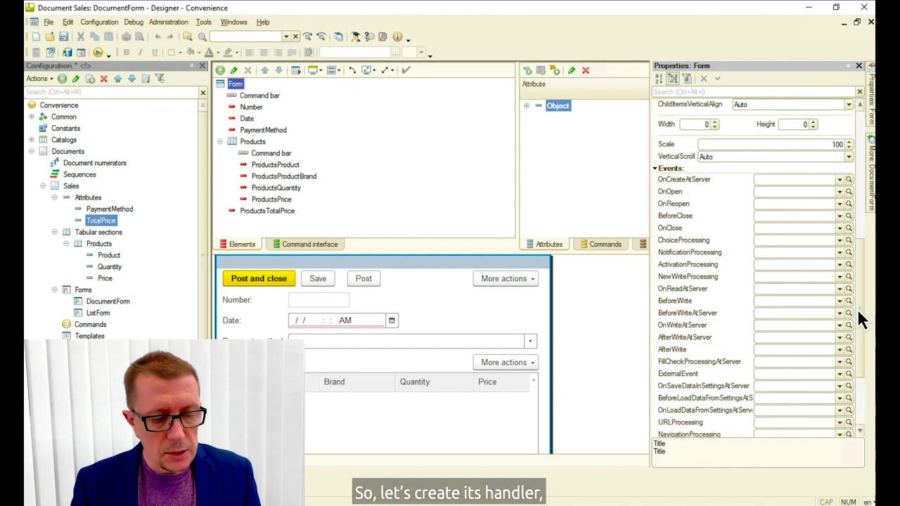
click(848, 300)
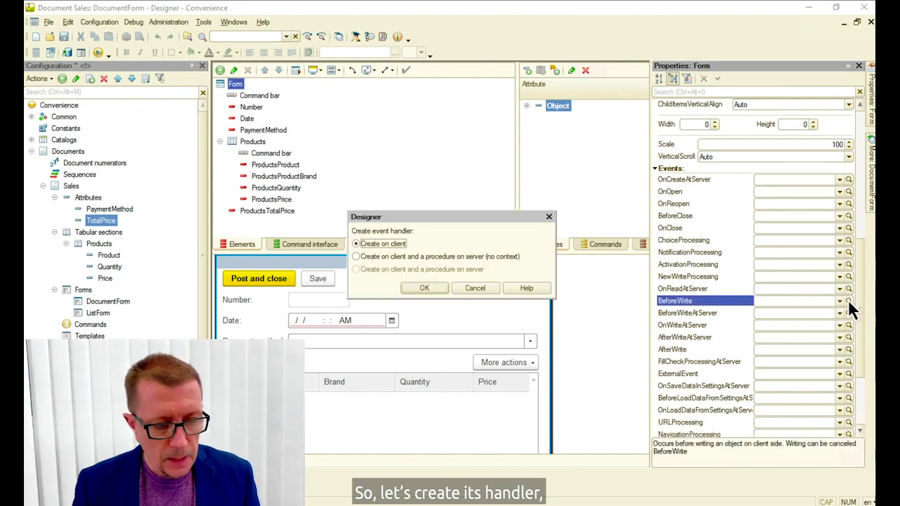
click(426, 288)
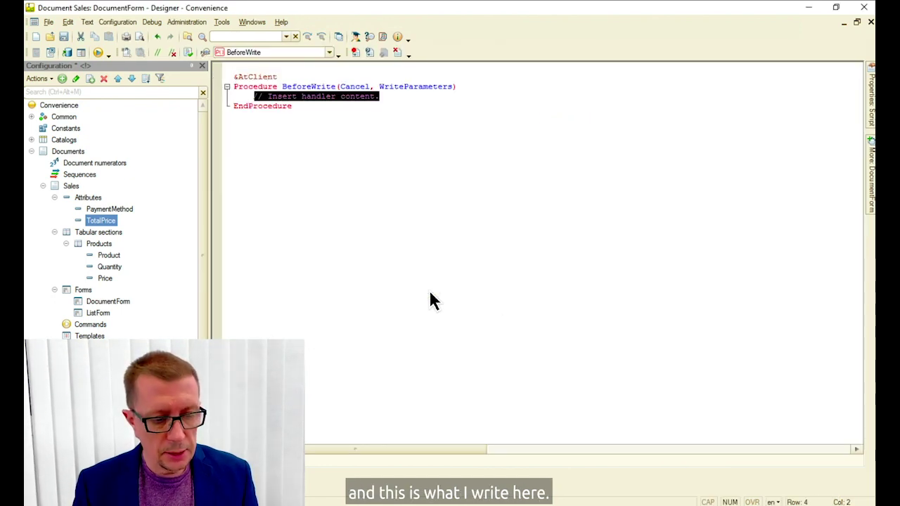
Replace the BeforeWrite handler's placeholder comment with ThisForm.Object.TotalPrice = ThisForm.Object.Products.Total("Price");.
key(BackSpace)
key(Return)
key(Return)
key(Up)
text(ThisForm)
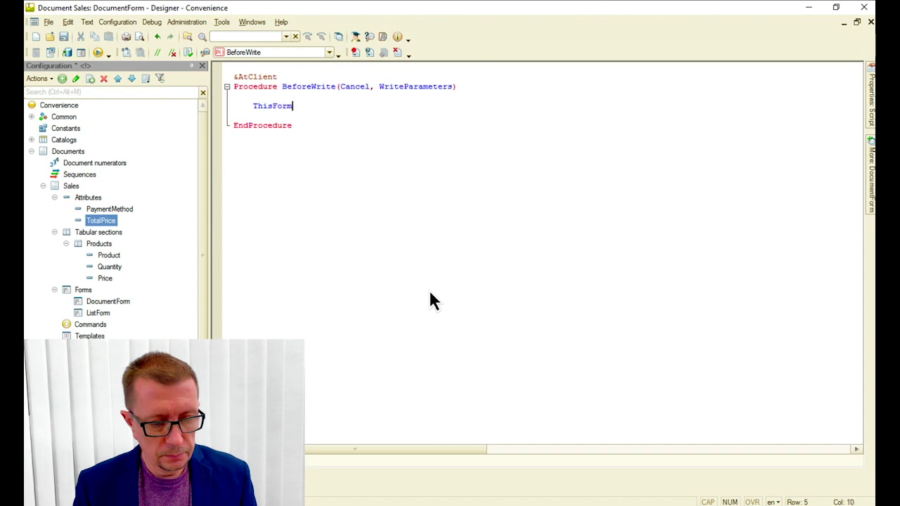
text(.Object.TotalPrice = )
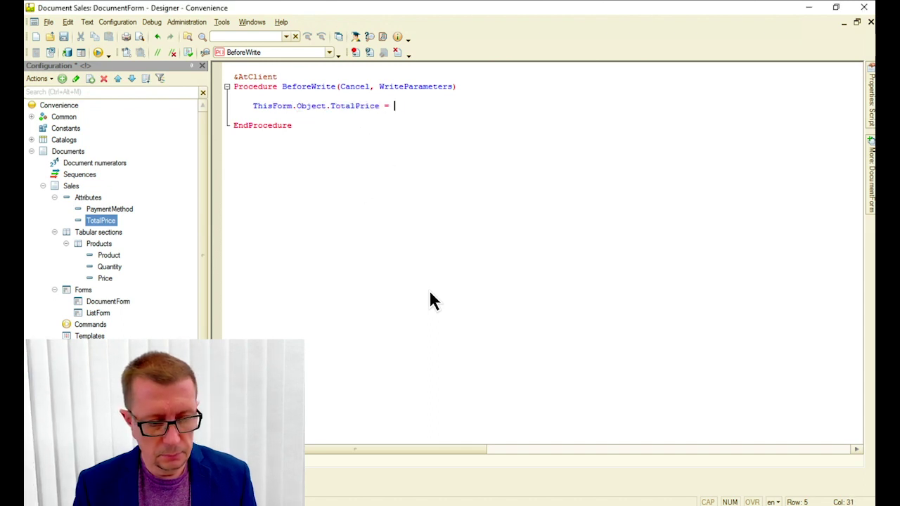
text(ThisForm.Object.)
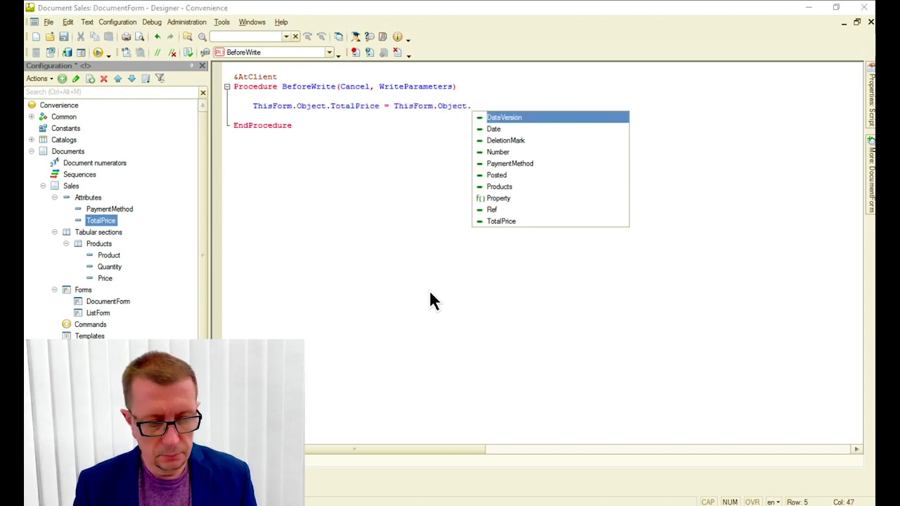
text(Pro)
key(Return)
text(.Total("P)
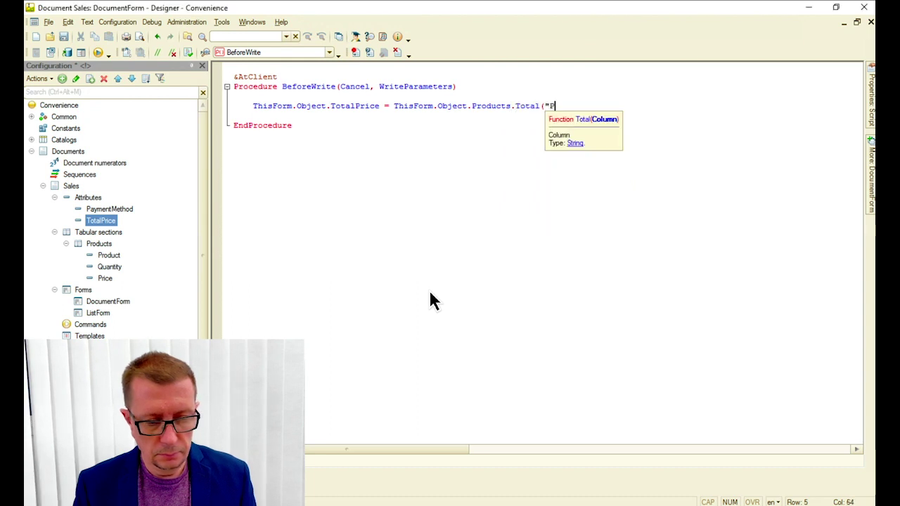
text(rice");)
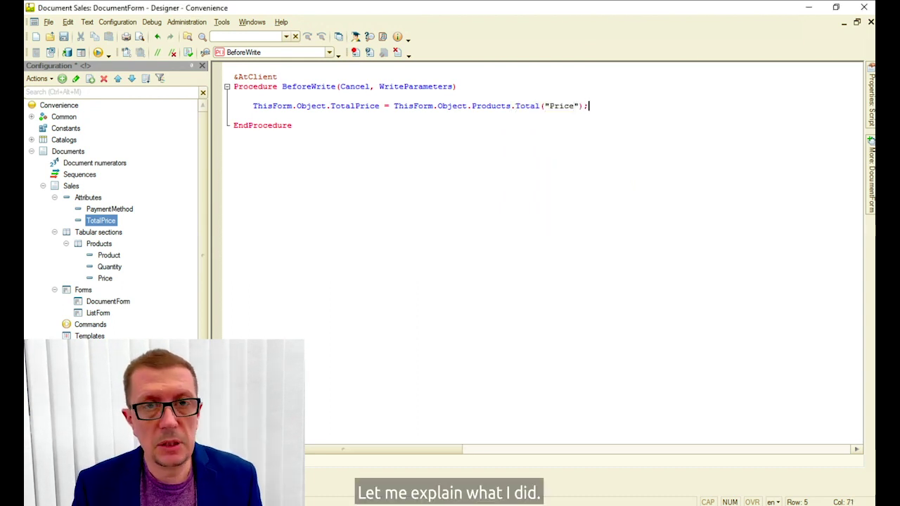
Return to the document form's layout and examine the Object attribute's TotalPrice field and the totals within its Products section.
key(ctrl+Page_Up)
click(527, 105)
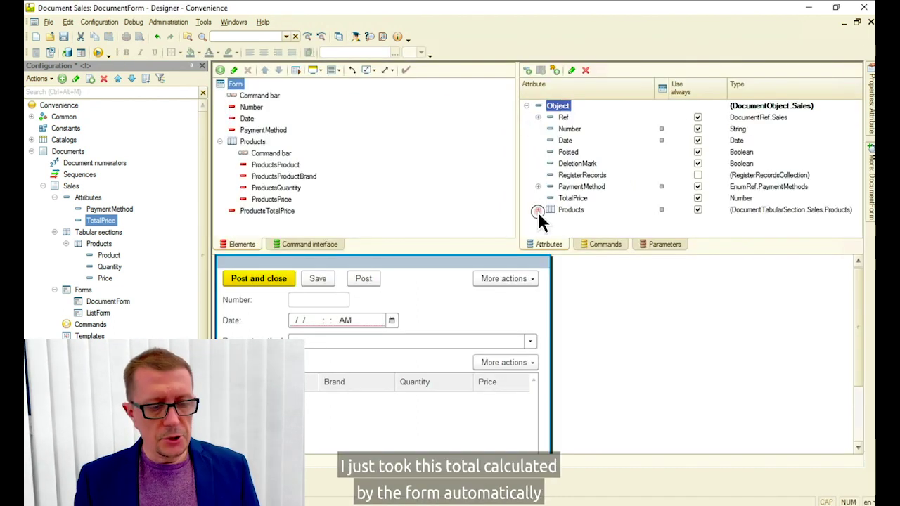
click(538, 210)
drag(860, 136, 860, 187)
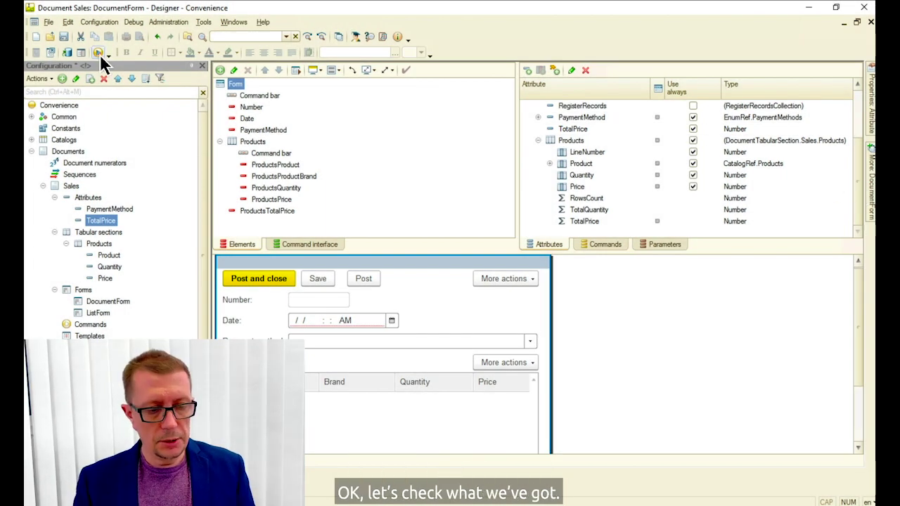
Update the database configuration, accept the Sales document restructuring, and launch the Convenience application.
click(98, 53)
click(401, 275)
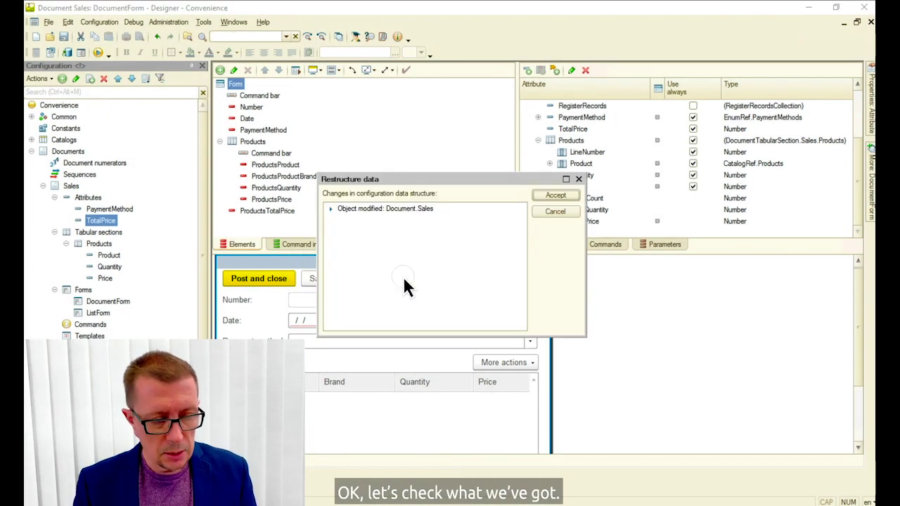
click(560, 197)
Open the existing sale of Diet Coke and batteries from the Sales list, and post and close it.
click(129, 51)
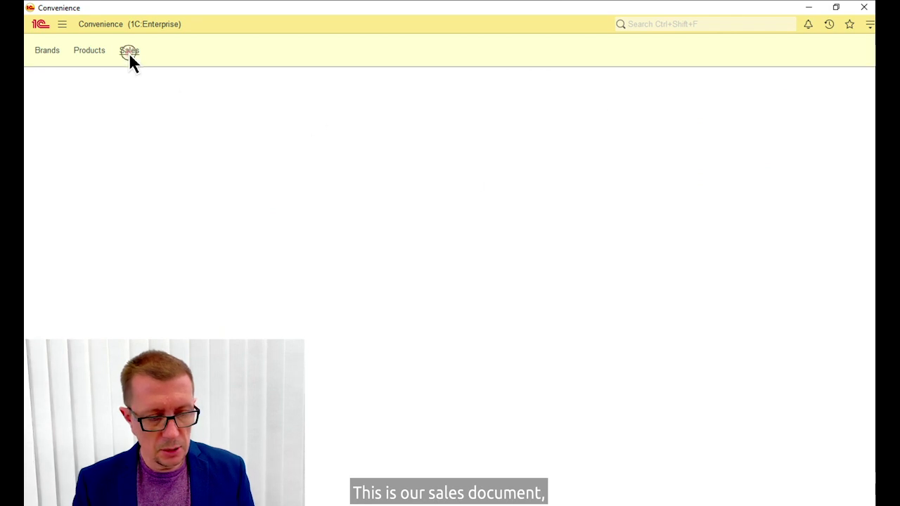
double_click(134, 146)
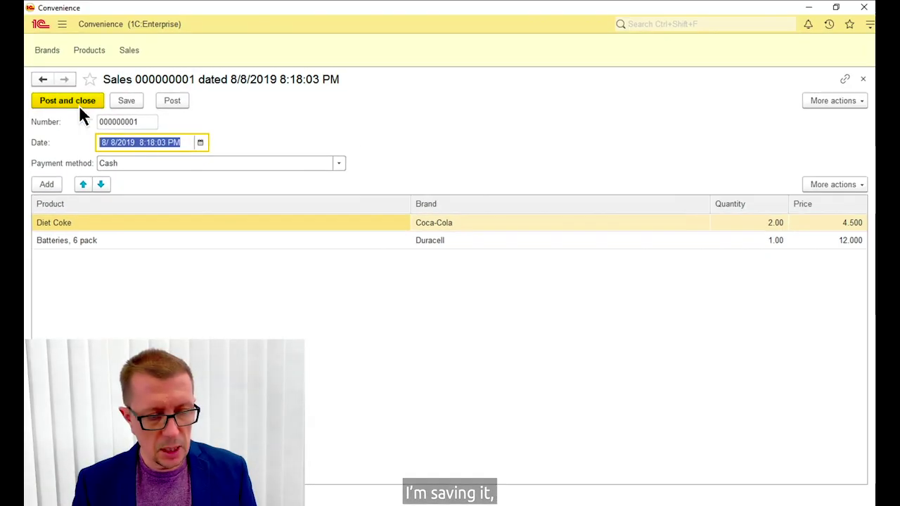
click(76, 104)
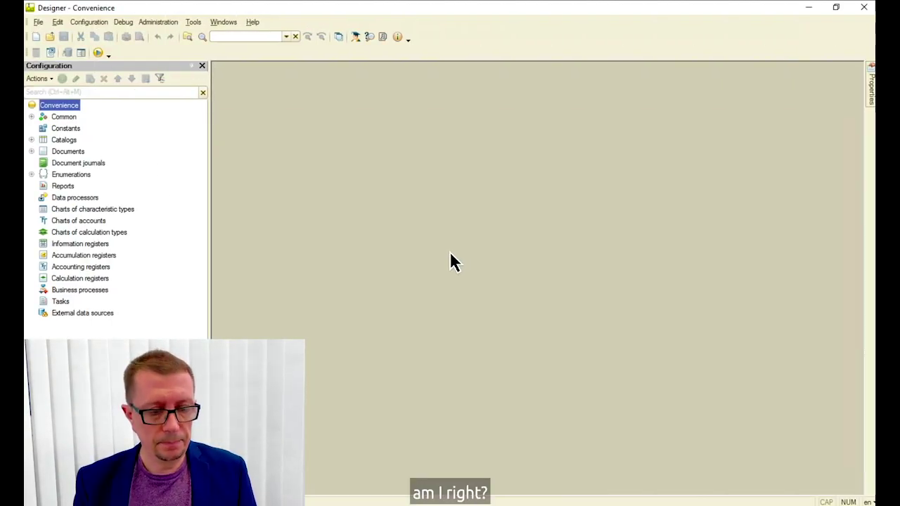
Back in Designer, clone the Sales document and rename the copy to Purchases.
click(32, 151)
right_click(71, 187)
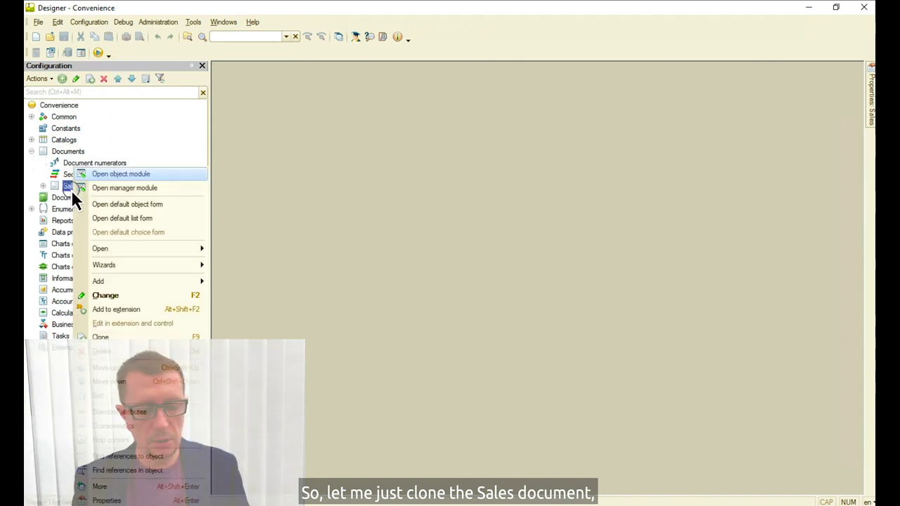
click(109, 339)
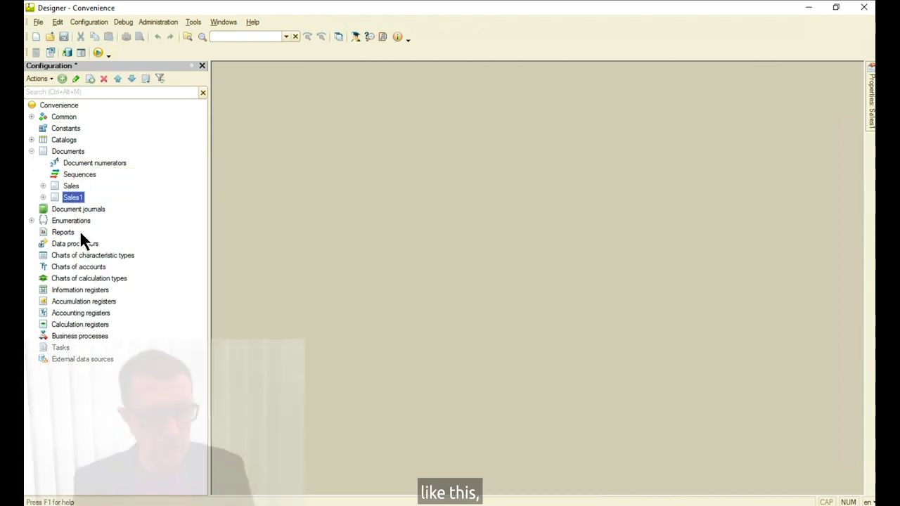
double_click(71, 198)
text(Purchases)
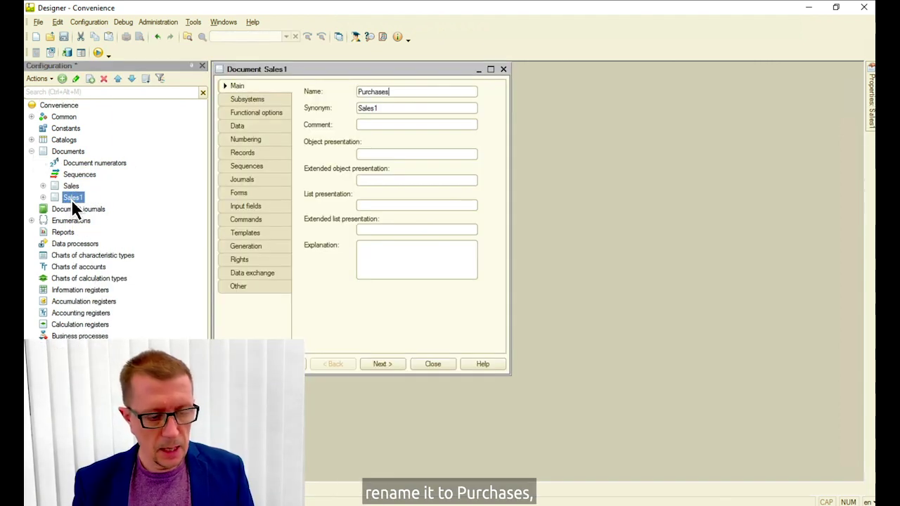
key(Tab)
Add an attribute named Company to the Purchases document's data.
click(237, 126)
click(311, 91)
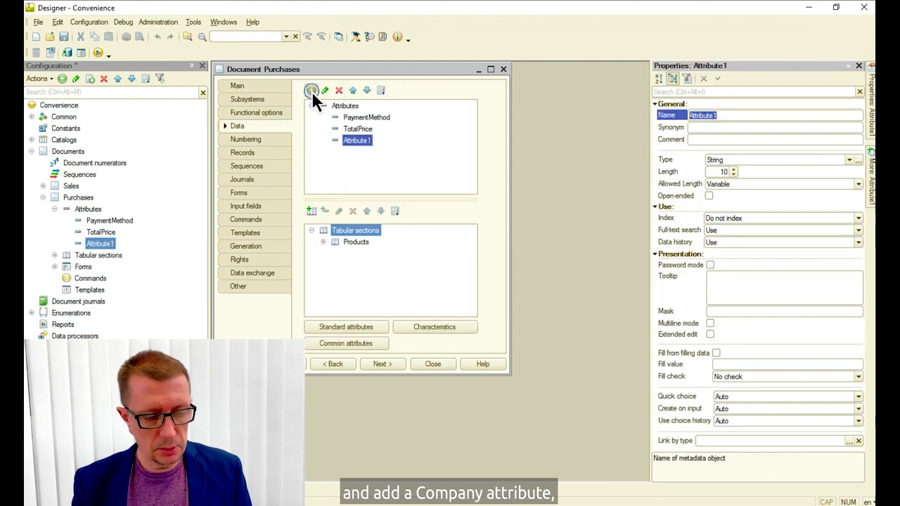
text(Company)
key(Tab)
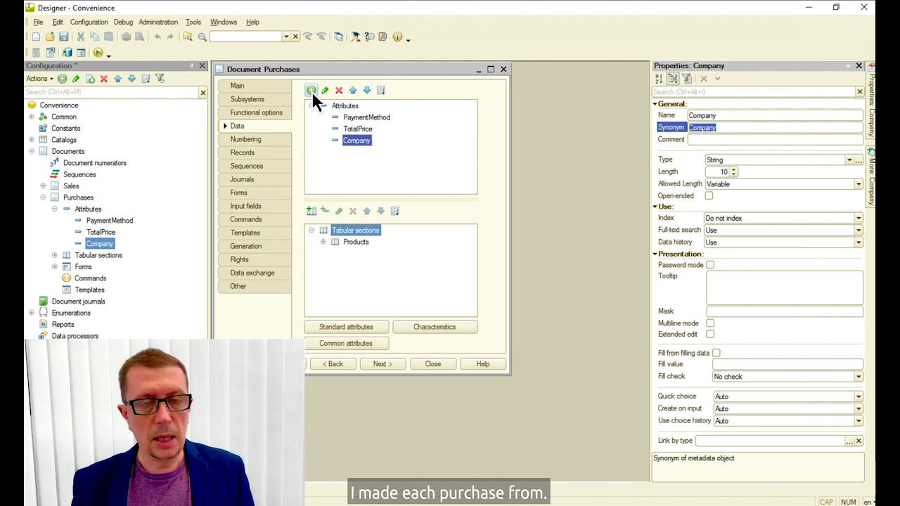
Create a new catalog named Companies and close its editor.
right_click(65, 141)
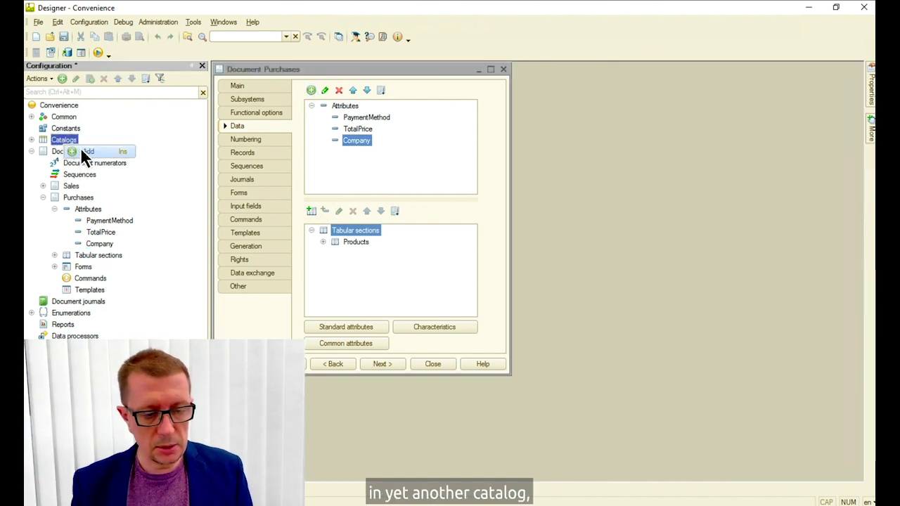
click(95, 153)
text(Compani)
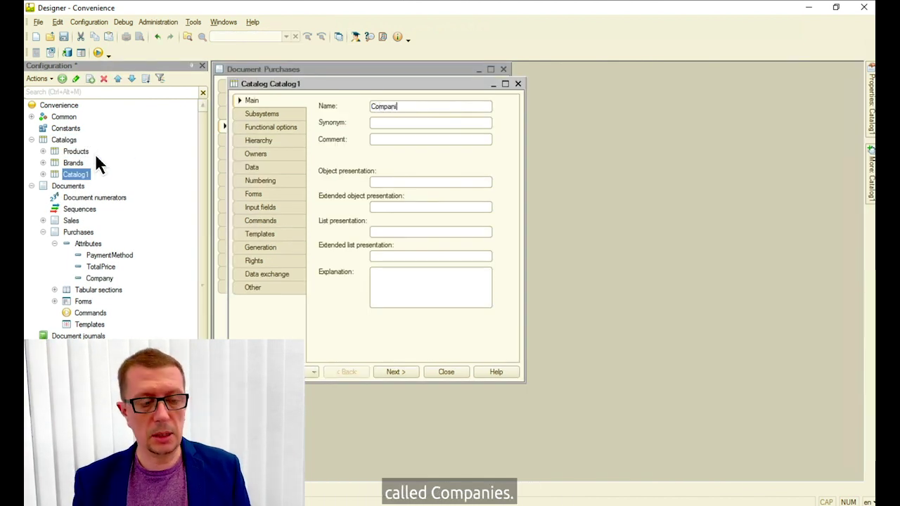
text(es)
key(Tab)
click(446, 372)
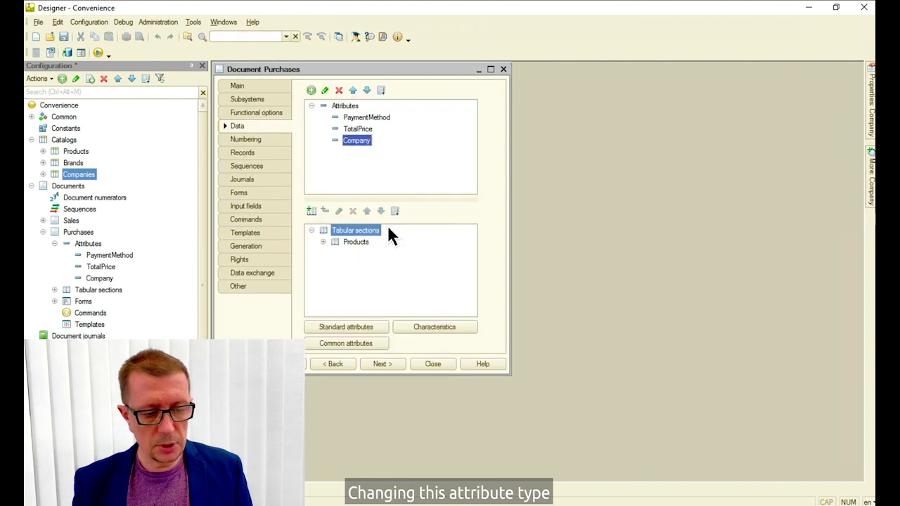
Set the Purchases document's Company attribute type to CatalogRef.Companies and close the document editor.
double_click(356, 141)
click(851, 162)
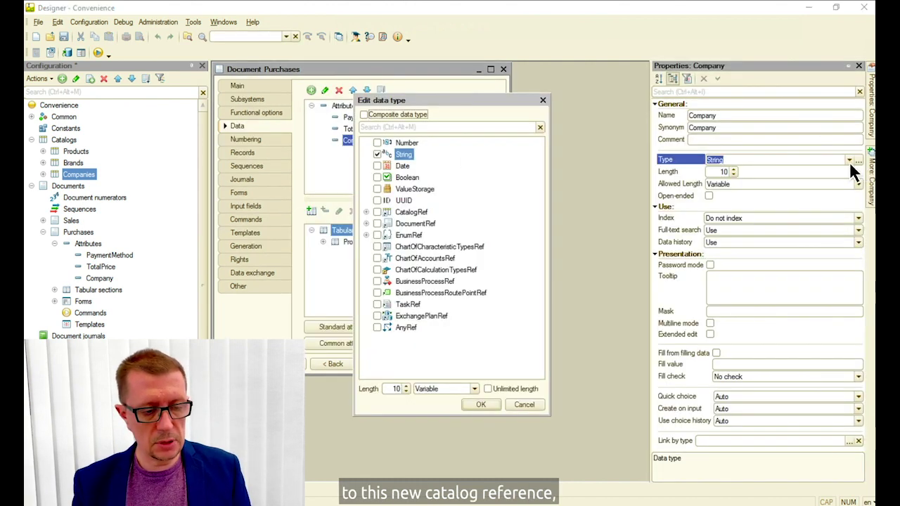
click(366, 211)
click(388, 246)
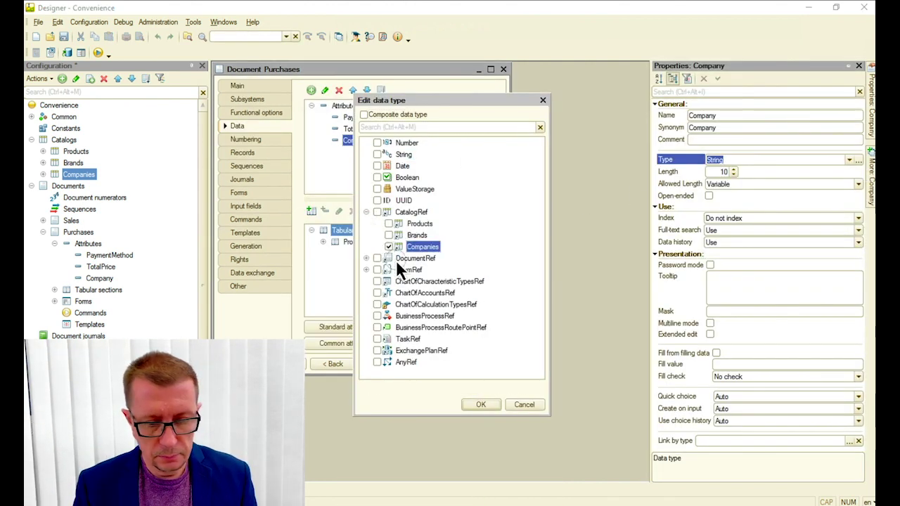
click(481, 405)
click(432, 364)
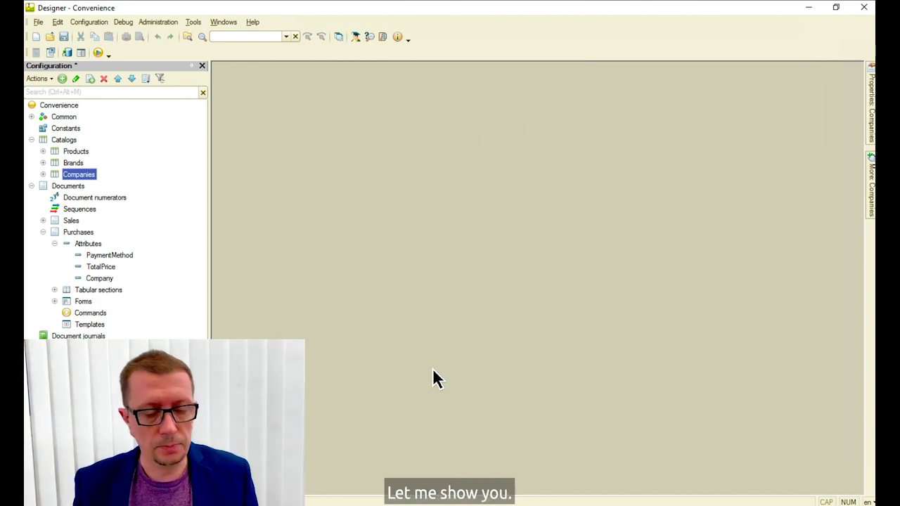
Create a new accumulation register named Inventory and show its data structure.
right_click(88, 429)
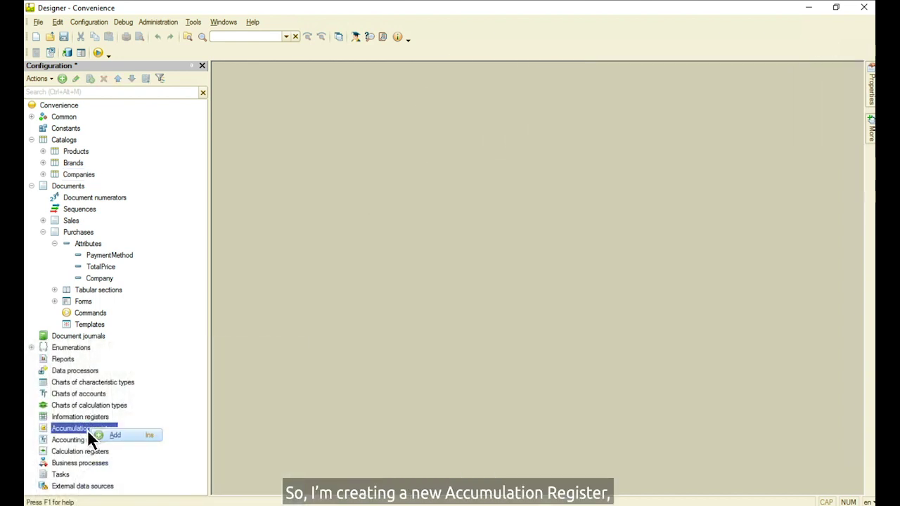
click(123, 434)
text(I)
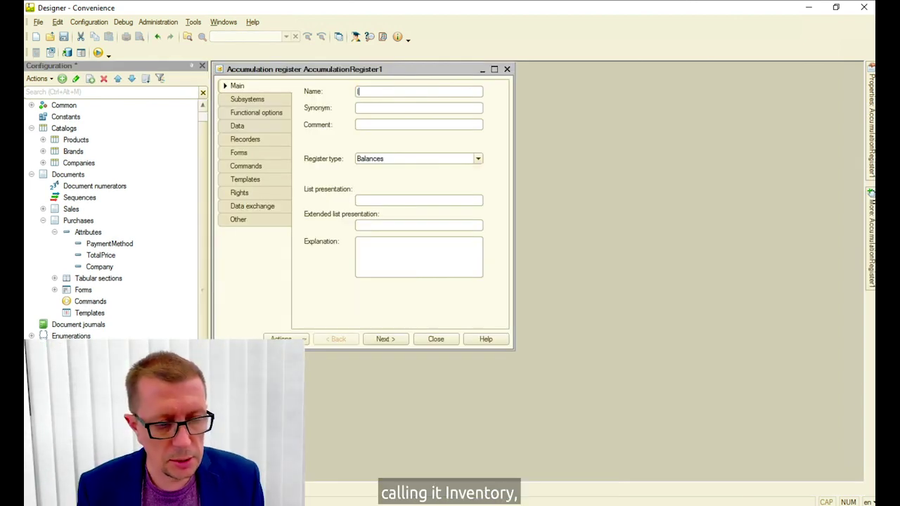
text(nventory)
key(Tab)
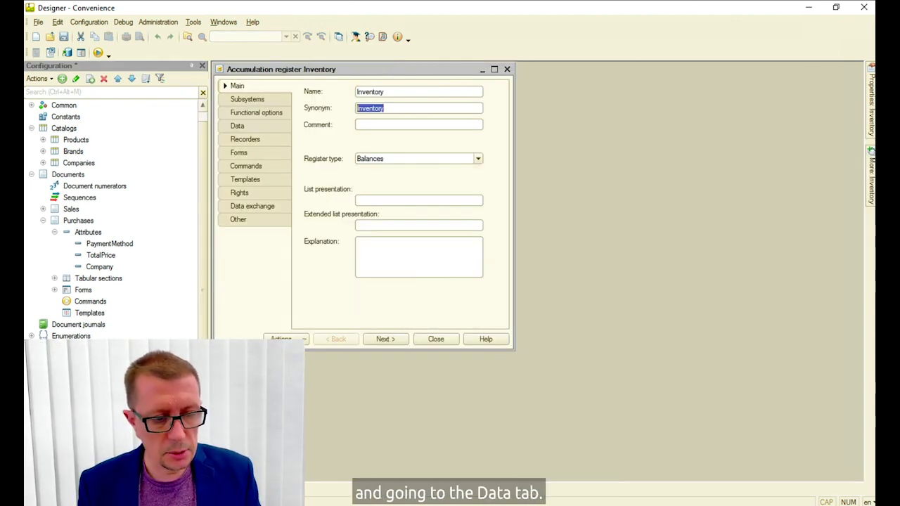
click(237, 126)
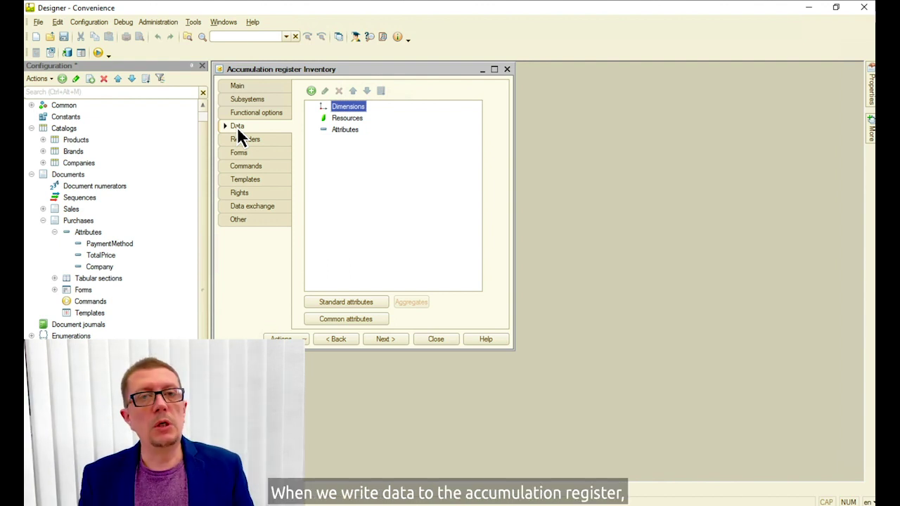
Write a sample query that sums Resource1 and Resource2 from <source data>, grouped by Dimension1 and Dimension2.
key(Tab)
text(SUM(R)
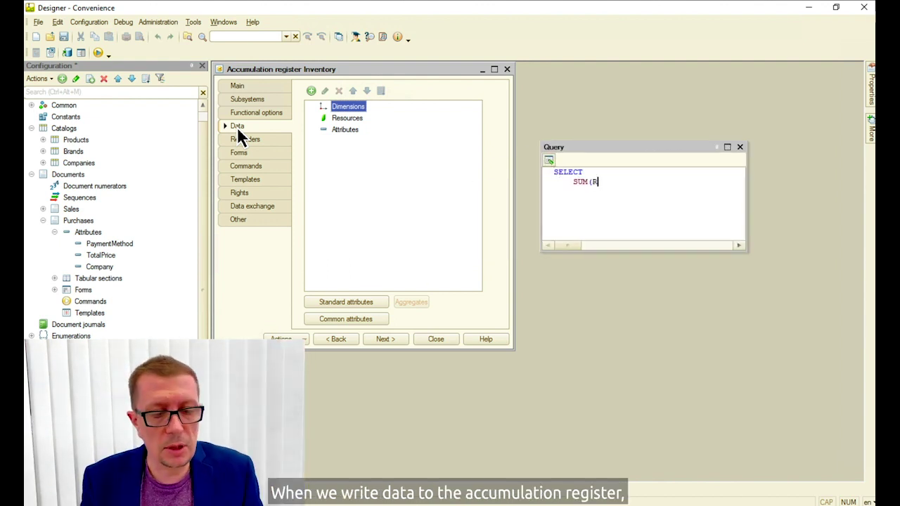
text(esource1), SUM(Resource2)...)
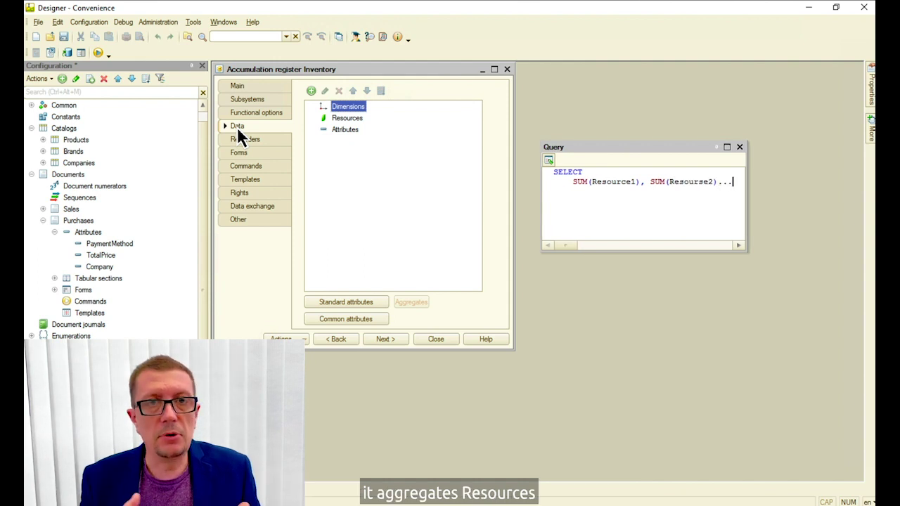
text(ource data>)
key(Return)
text(GROUP )
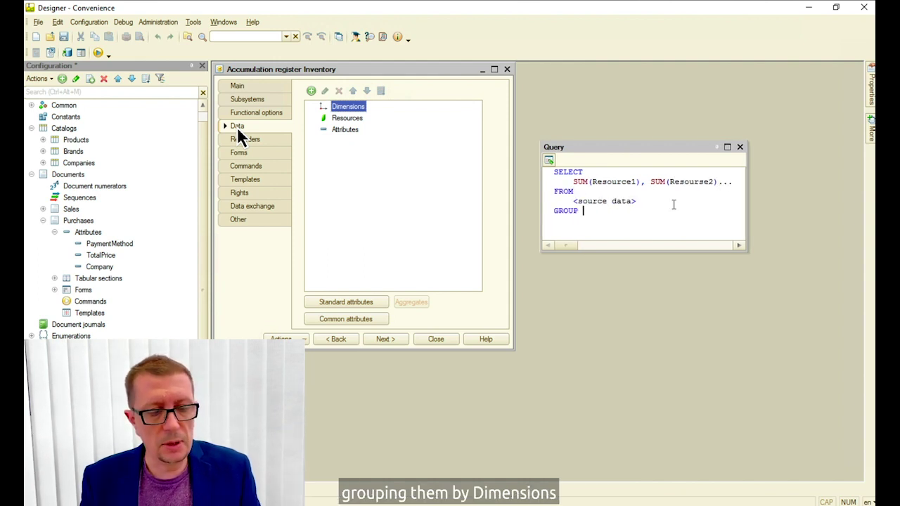
text(BY)
key(Return)
key(Tab)
text(Dimension1, Dimension2)
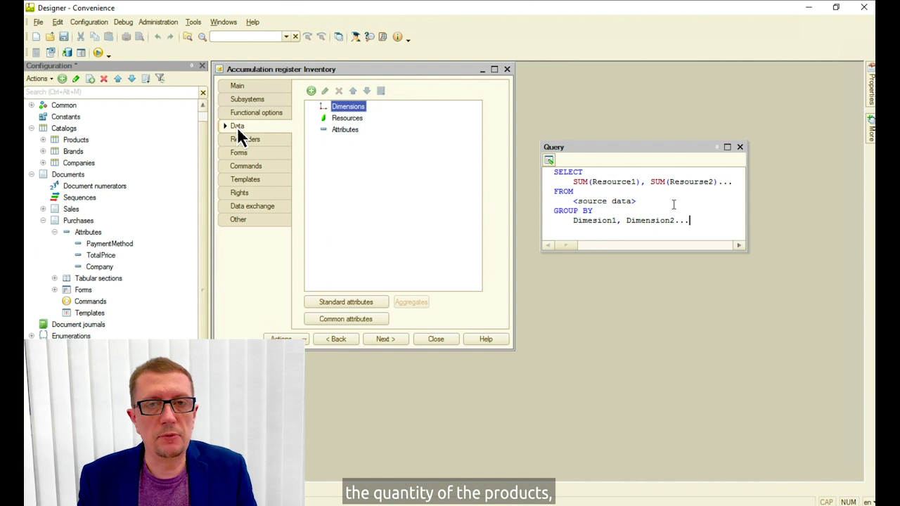
Add a resource named Quantity to the Inventory register, making it nonnegative with a precision of 2.
right_click(349, 121)
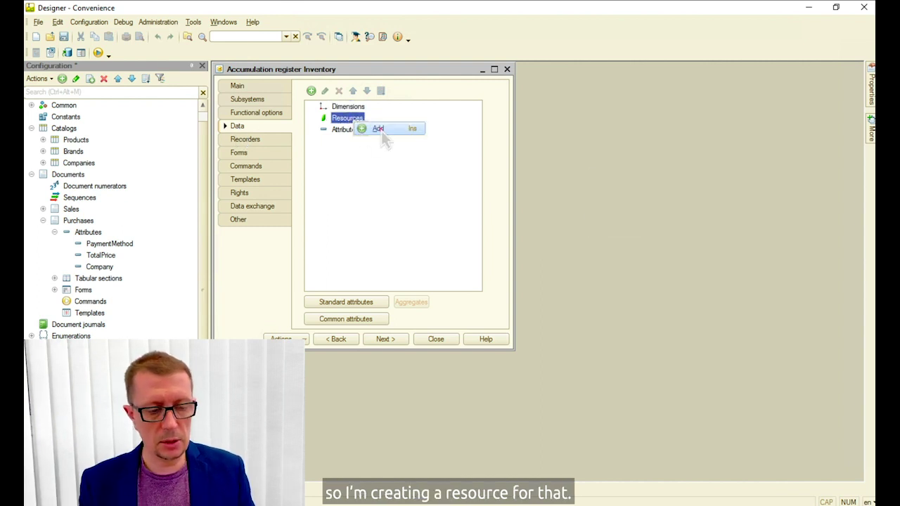
click(379, 129)
text(Quantity)
key(Tab)
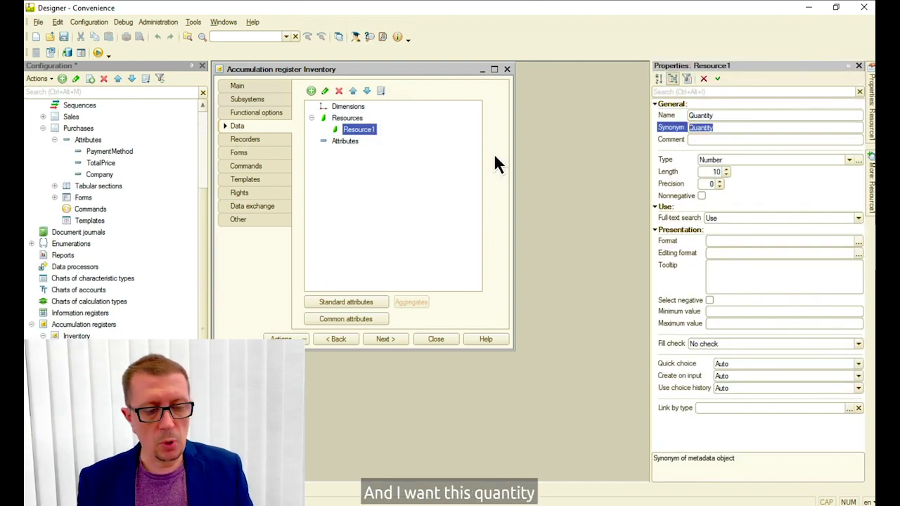
click(701, 196)
click(717, 183)
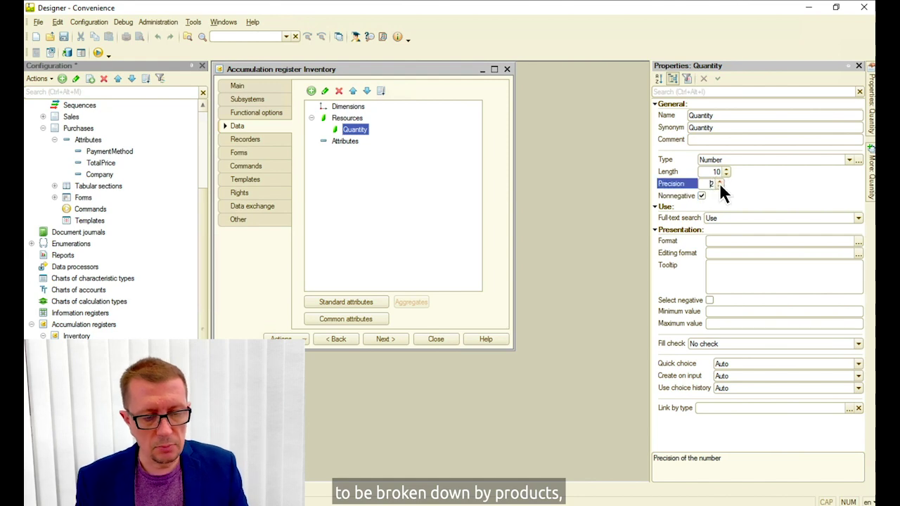
Add a dimension named Product of type CatalogRef.Products to the Inventory register and close the register editor.
click(344, 109)
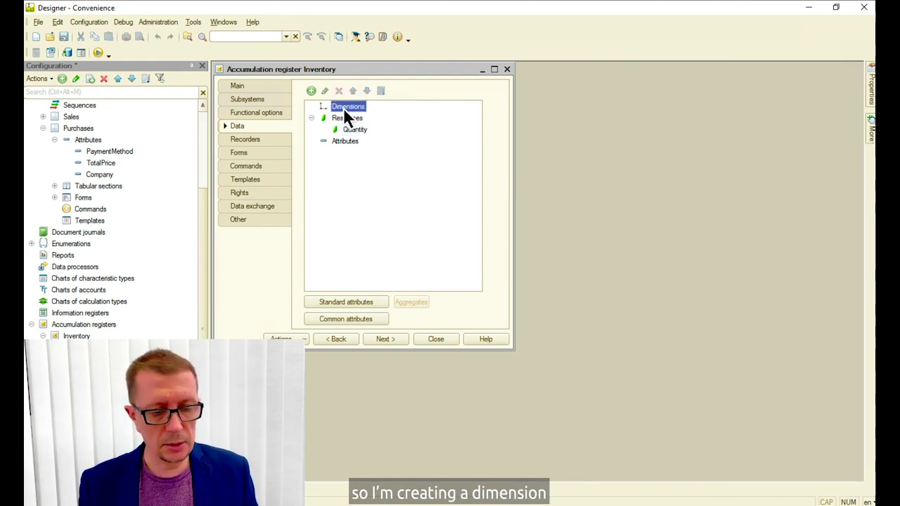
click(311, 92)
text(Product)
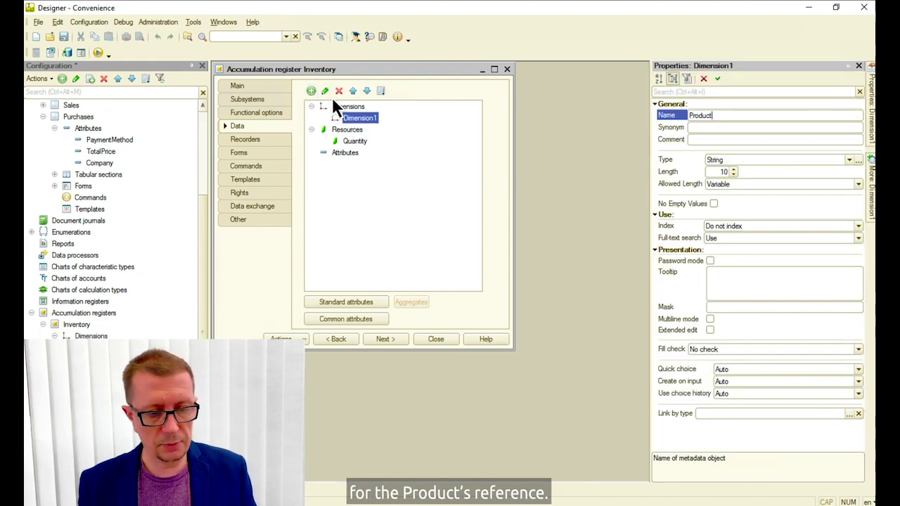
click(858, 160)
click(366, 190)
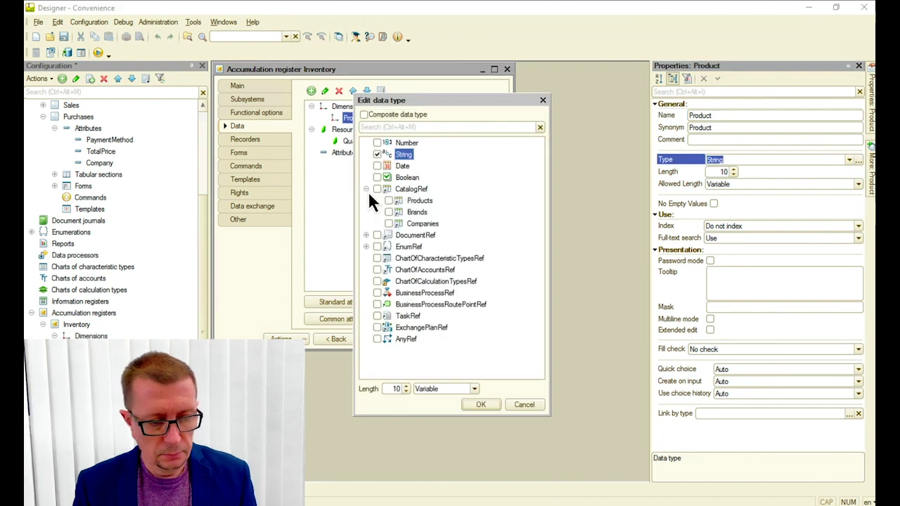
click(389, 200)
click(480, 406)
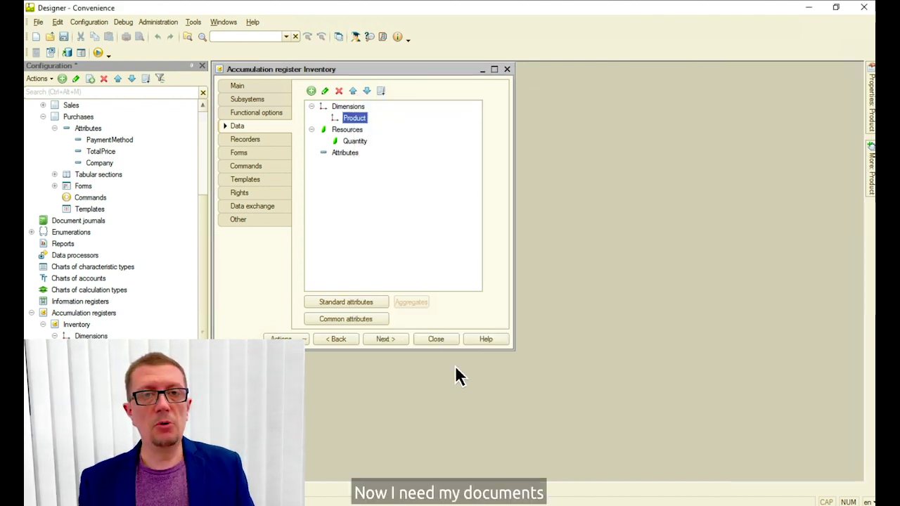
click(437, 339)
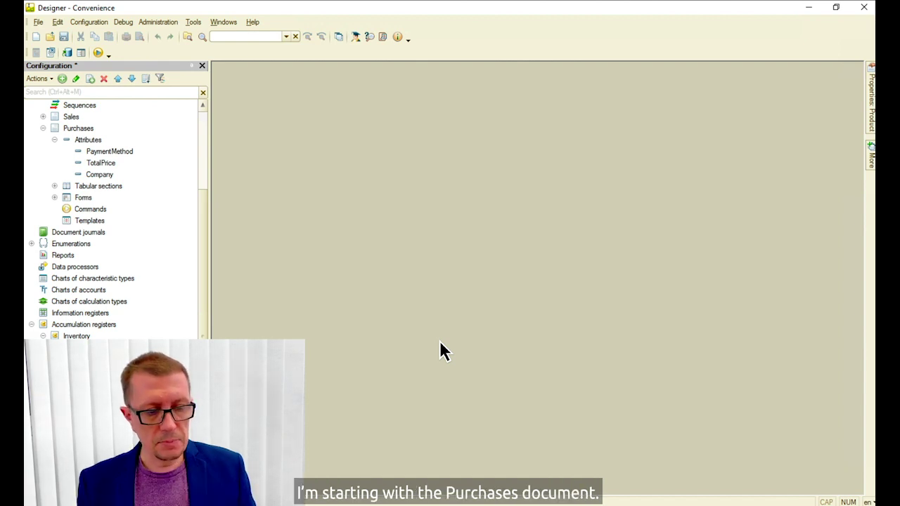
Open the Purchases document's editor and enable its records in the Inventory accumulation register.
double_click(77, 129)
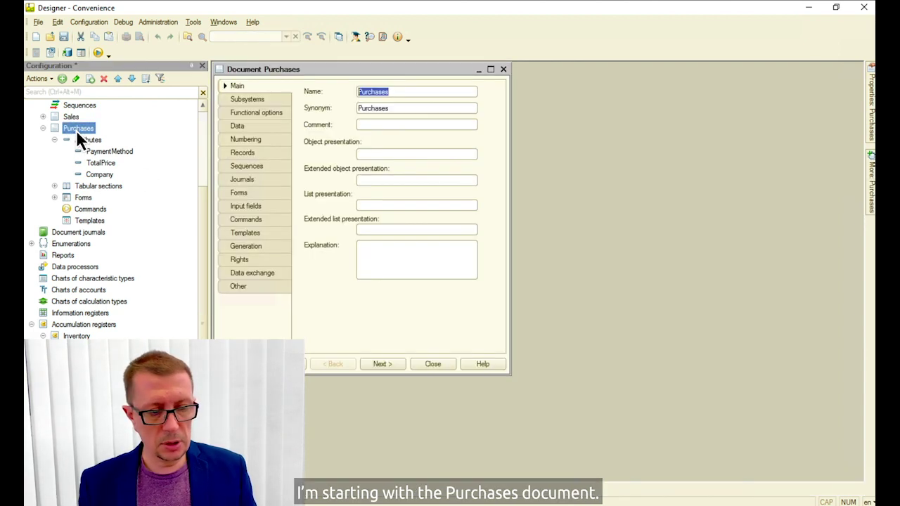
click(243, 154)
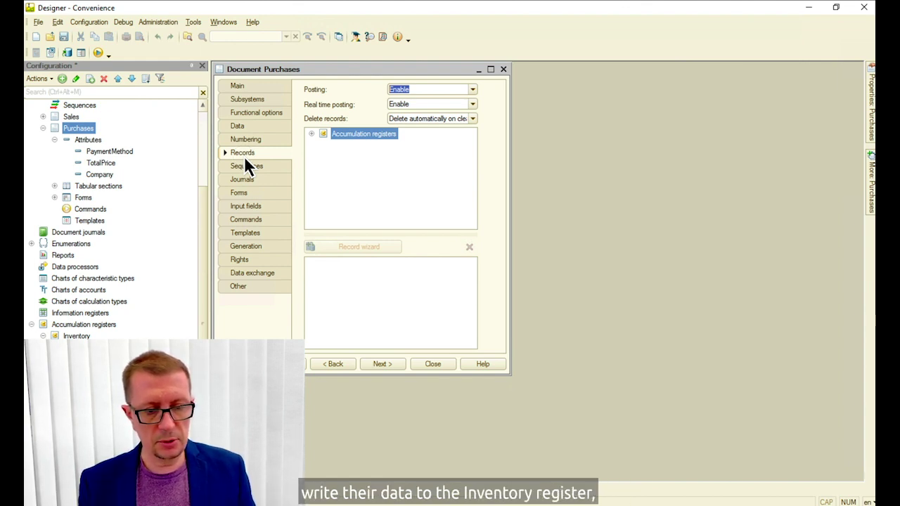
click(312, 134)
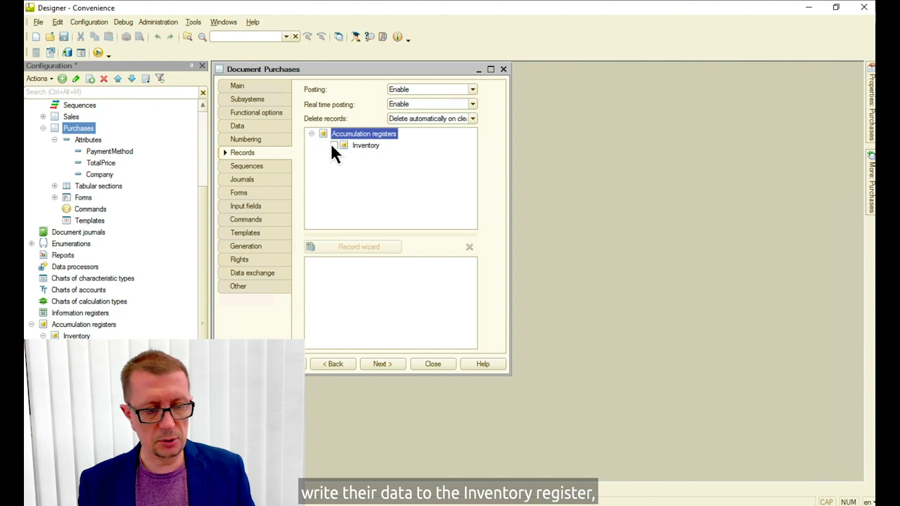
click(334, 146)
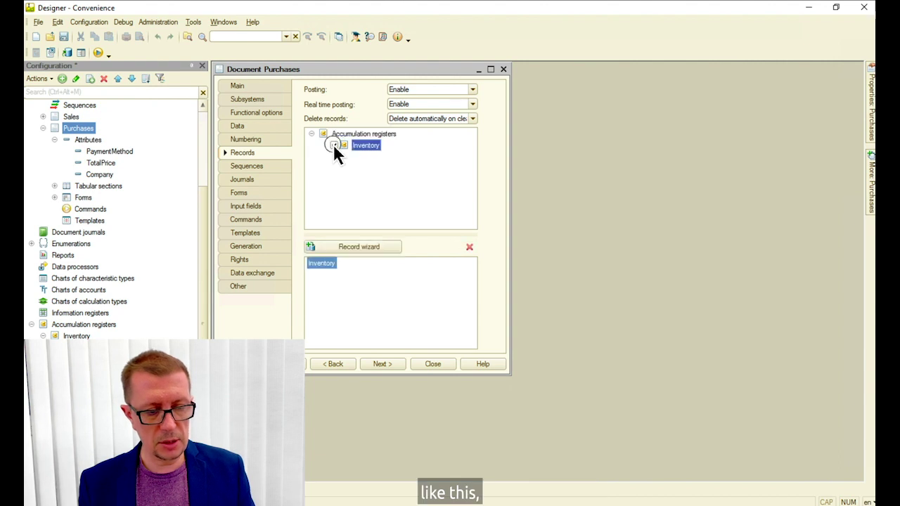
Generate the Purchases posting procedure with Receipt records from the Products tabular section, autofilling the expressions, and close the module and document editor.
click(349, 247)
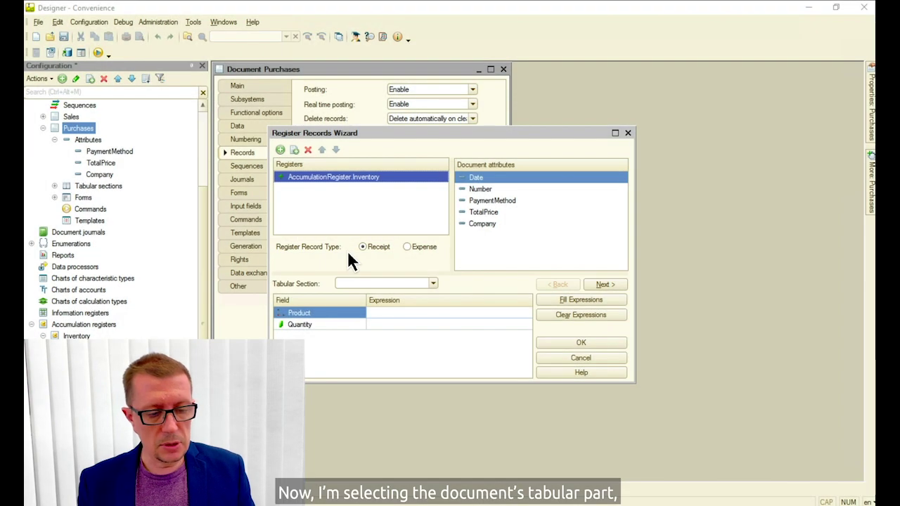
click(433, 283)
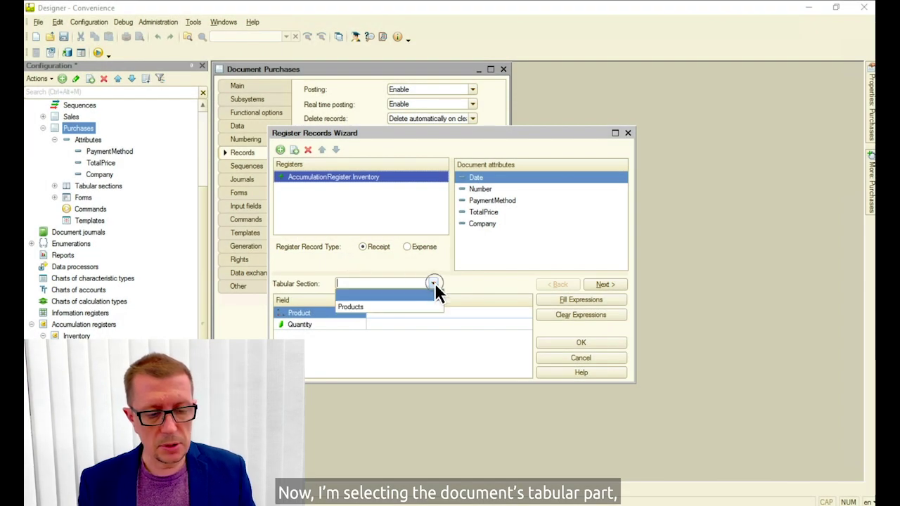
click(400, 310)
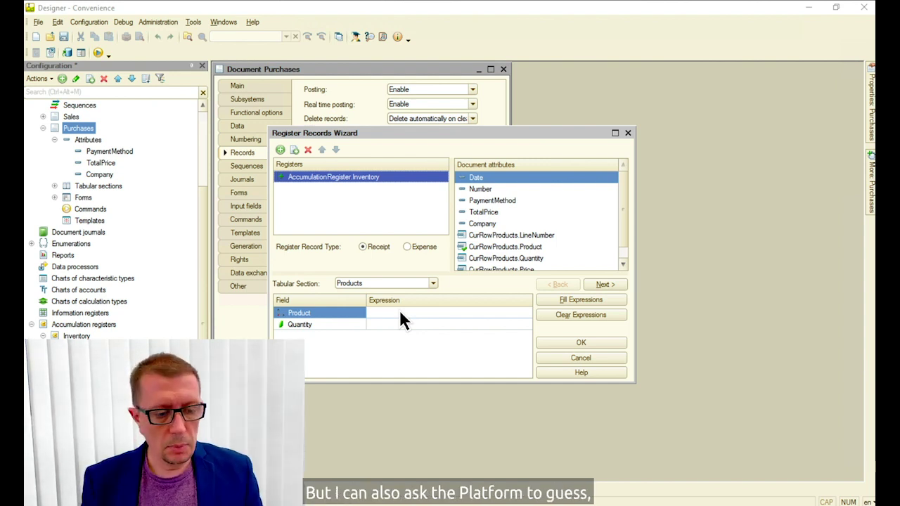
click(581, 300)
click(579, 341)
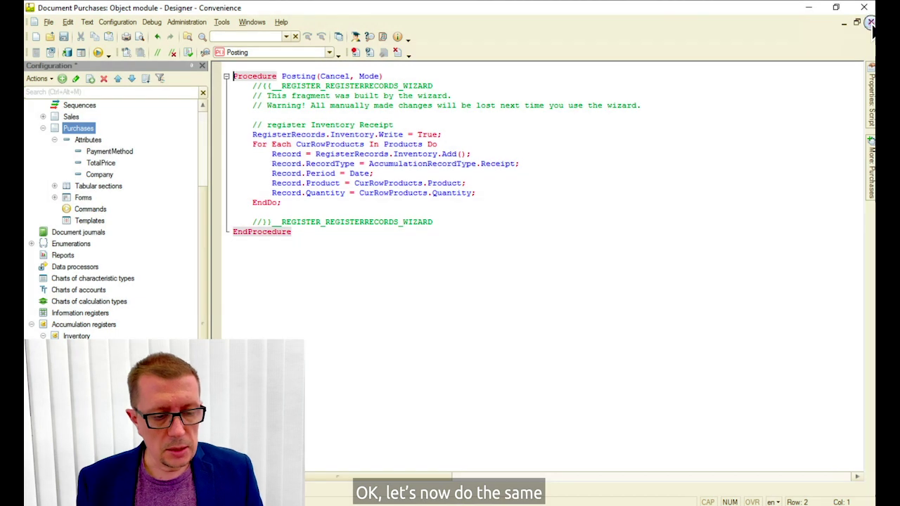
click(871, 22)
click(433, 364)
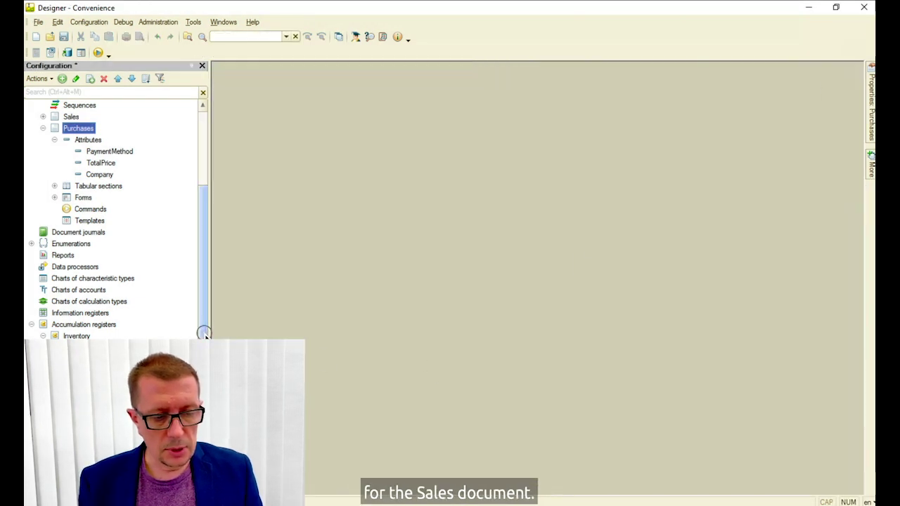
Open the Sales document's editor and enable its records in the Inventory accumulation register.
scroll(205, 296, up, 3)
double_click(70, 209)
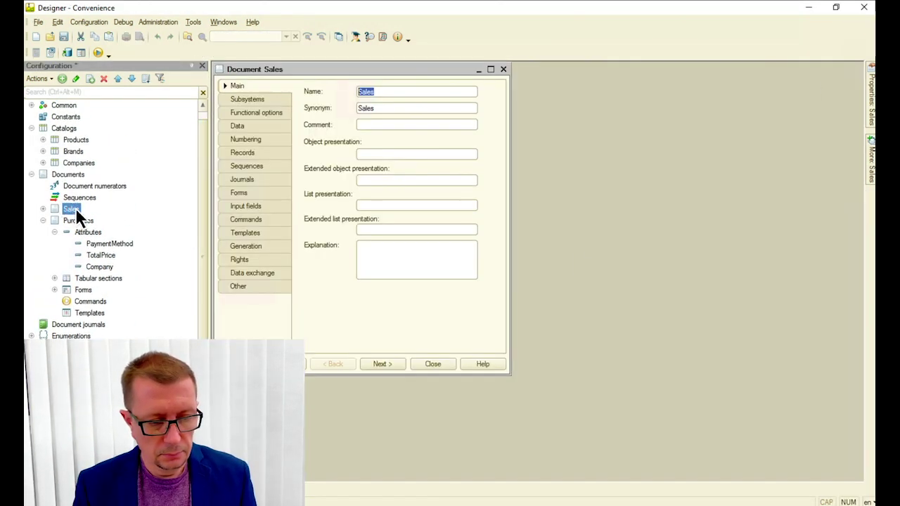
click(243, 153)
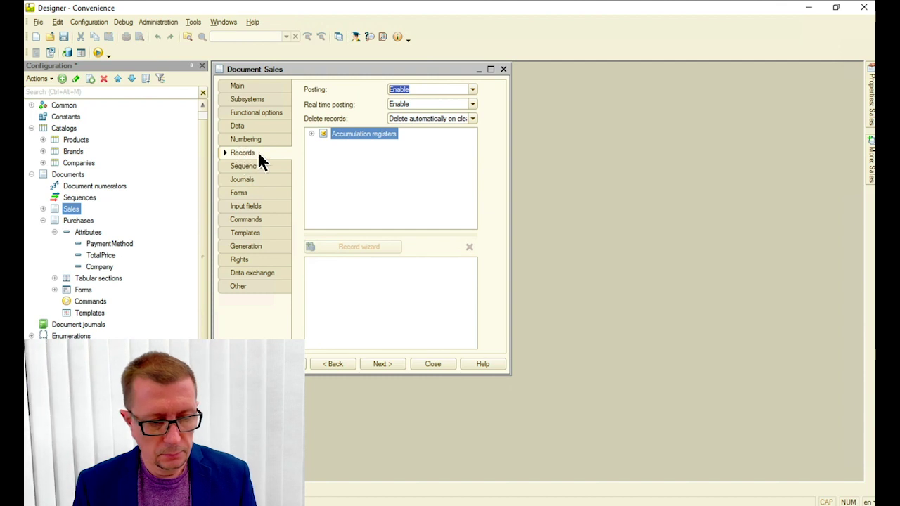
click(311, 133)
click(333, 145)
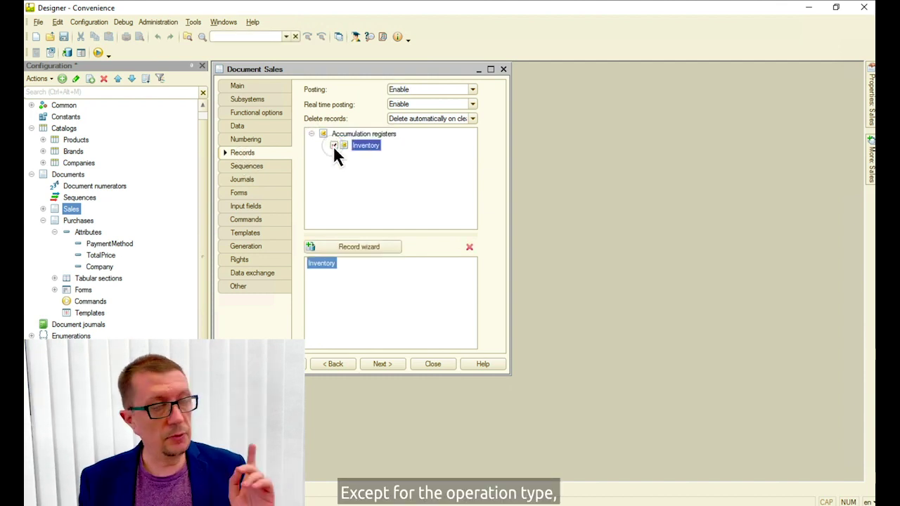
Generate the Sales posting procedure with Expense records from the Products tabular section, autofilling the expressions, and close the module and document editor.
click(356, 247)
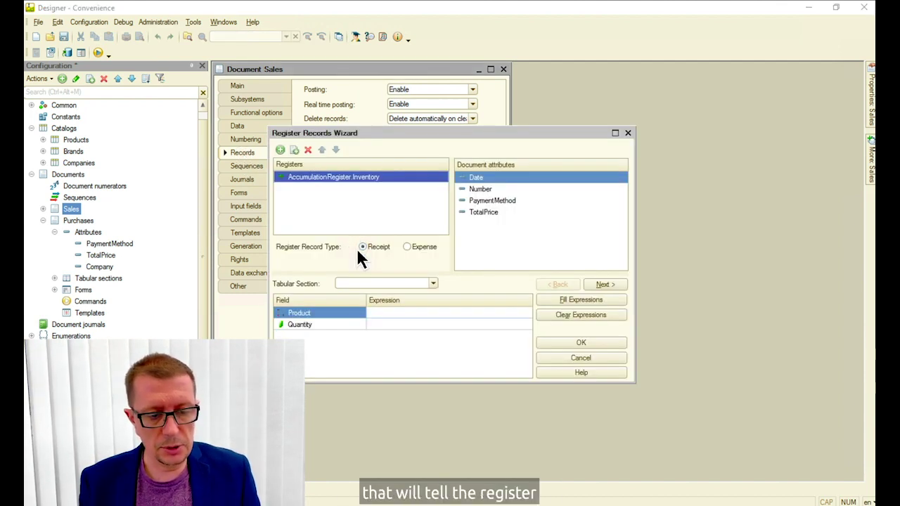
click(408, 247)
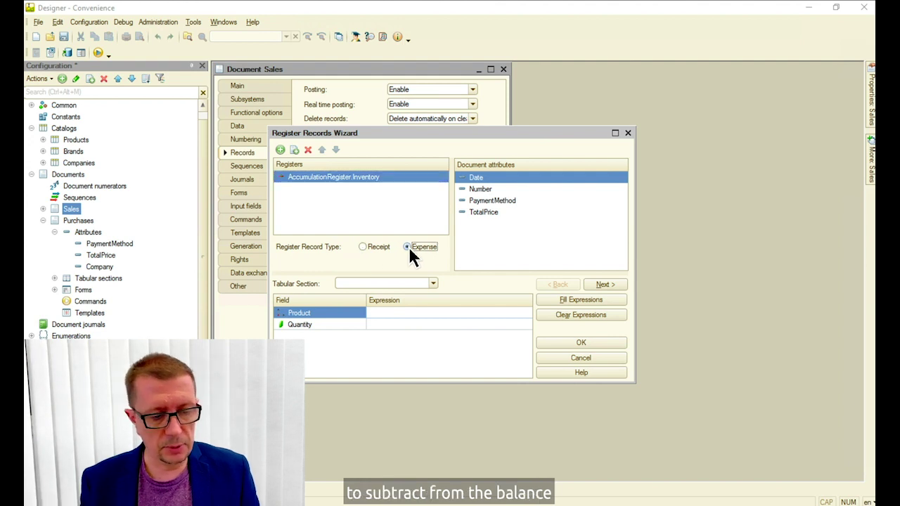
click(433, 283)
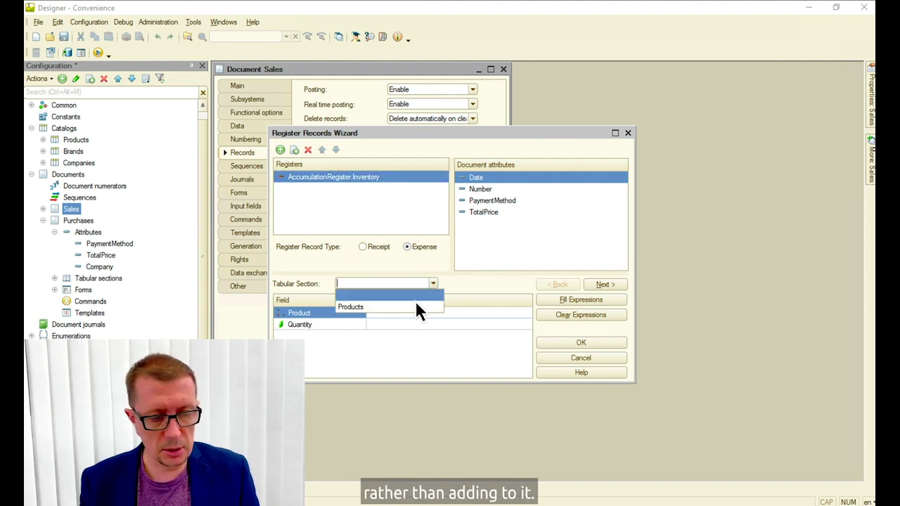
click(409, 305)
click(577, 302)
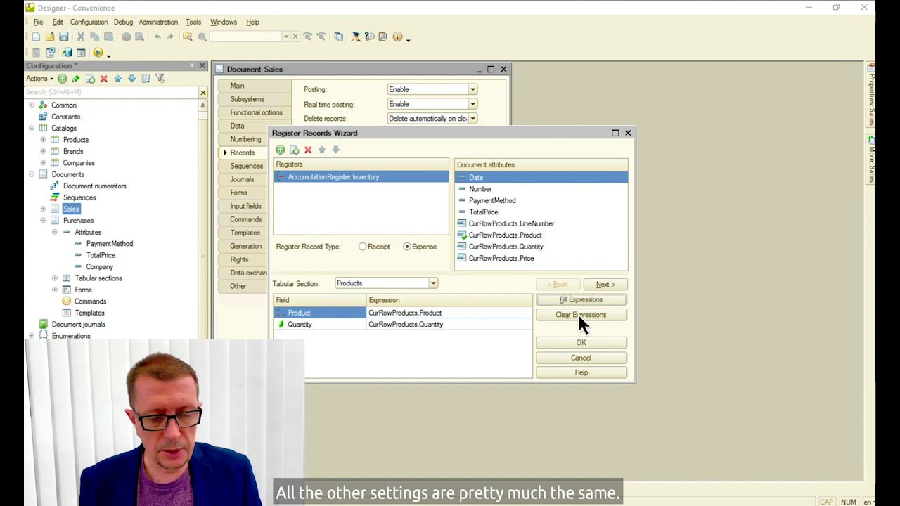
click(578, 341)
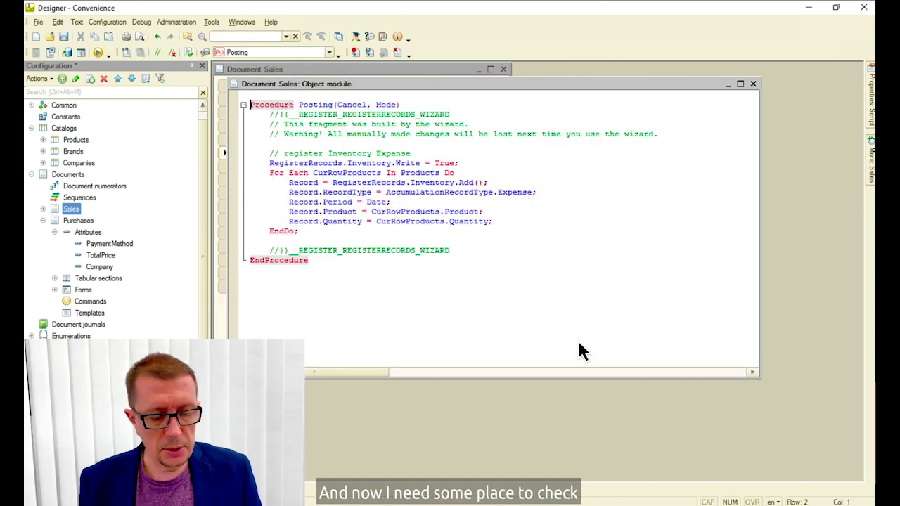
click(753, 84)
click(435, 365)
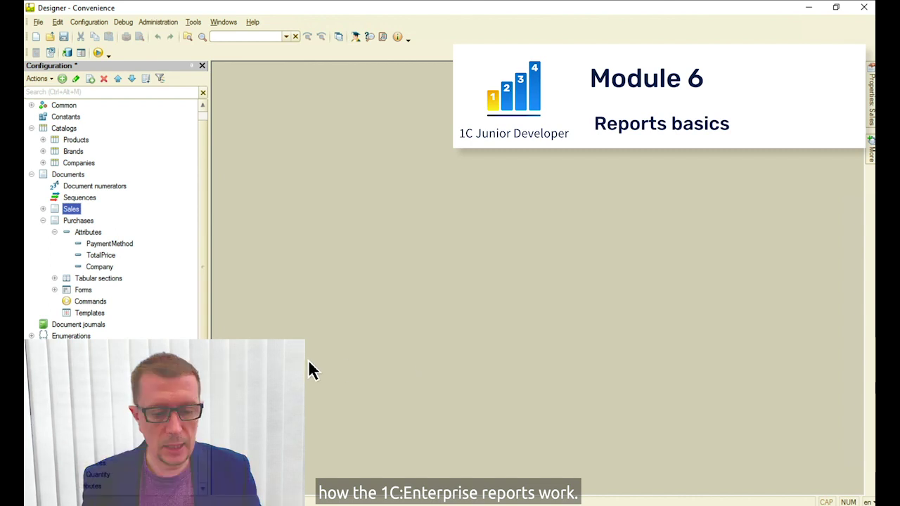
Create a new report named InventoryBalance and open a main data composition schema for it.
click(62, 348)
click(77, 349)
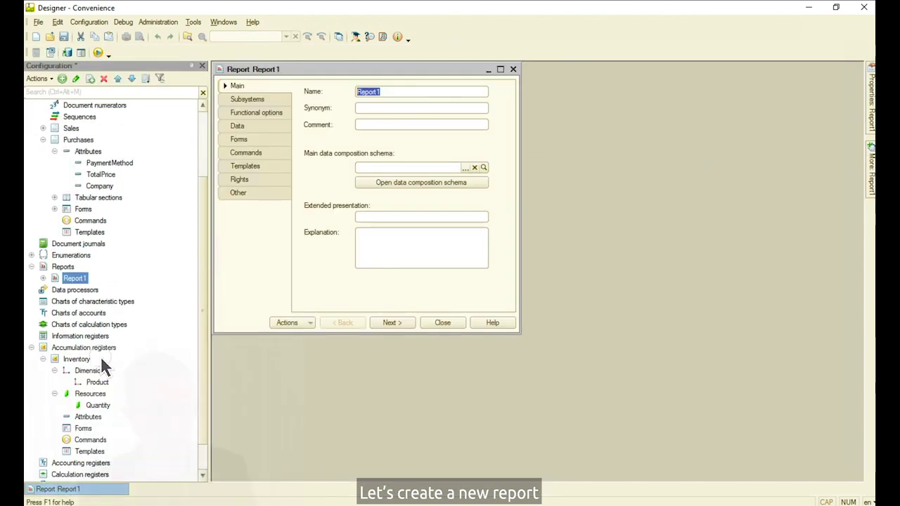
text(InventoryBalance)
key(Tab)
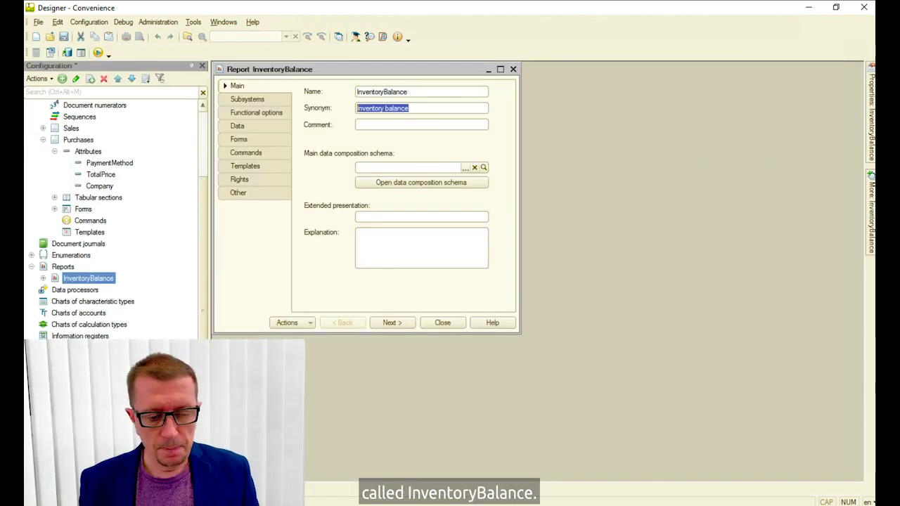
click(414, 184)
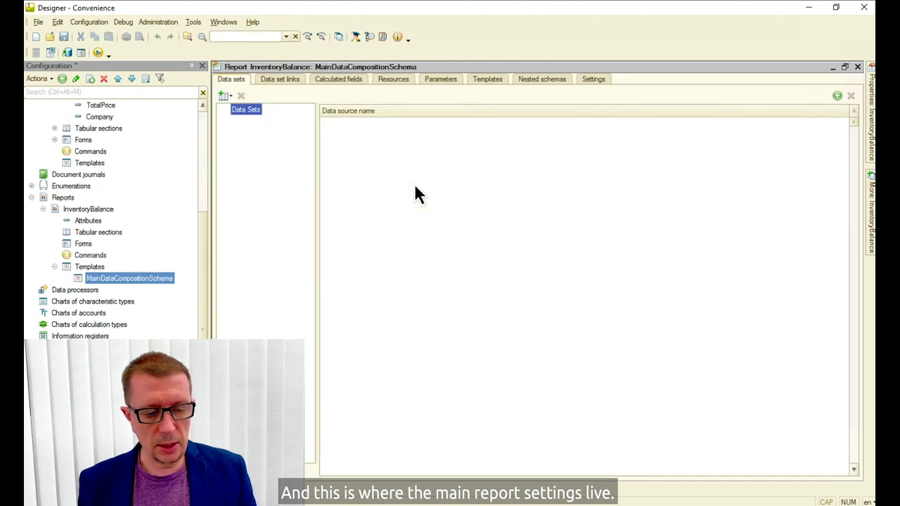
Add a query data set and build its query from the Inventory.Balance table with the Product and QuantityBalance fields.
click(223, 95)
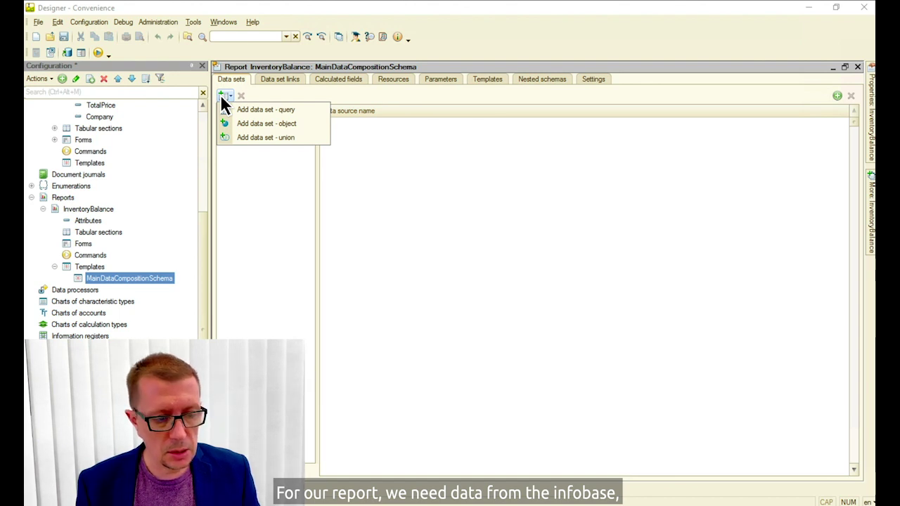
click(292, 108)
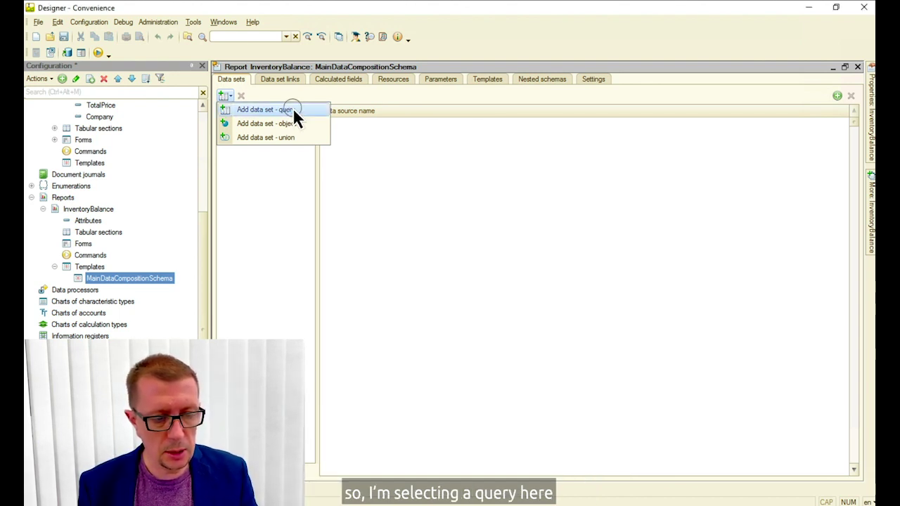
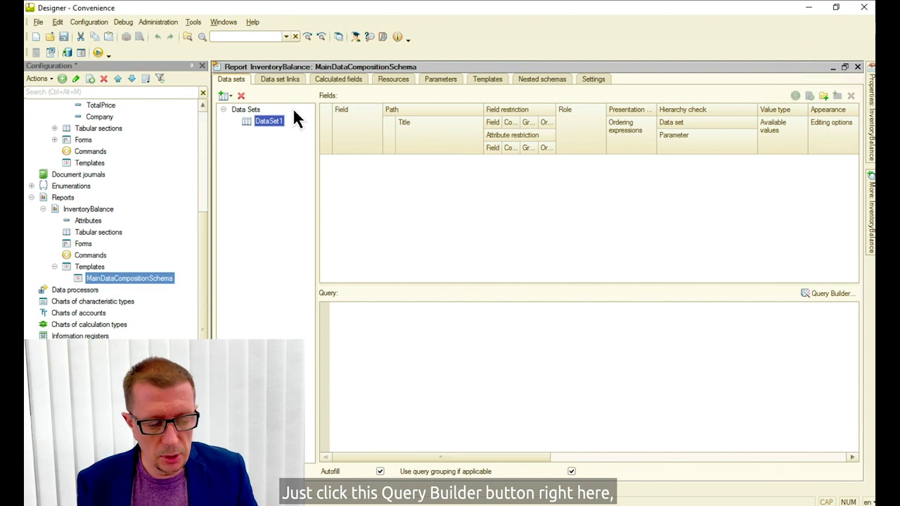
click(825, 296)
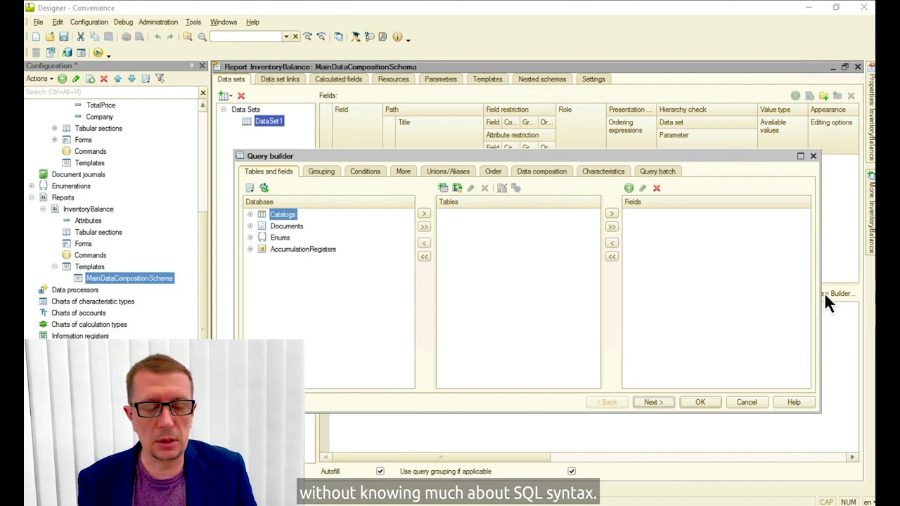
click(250, 249)
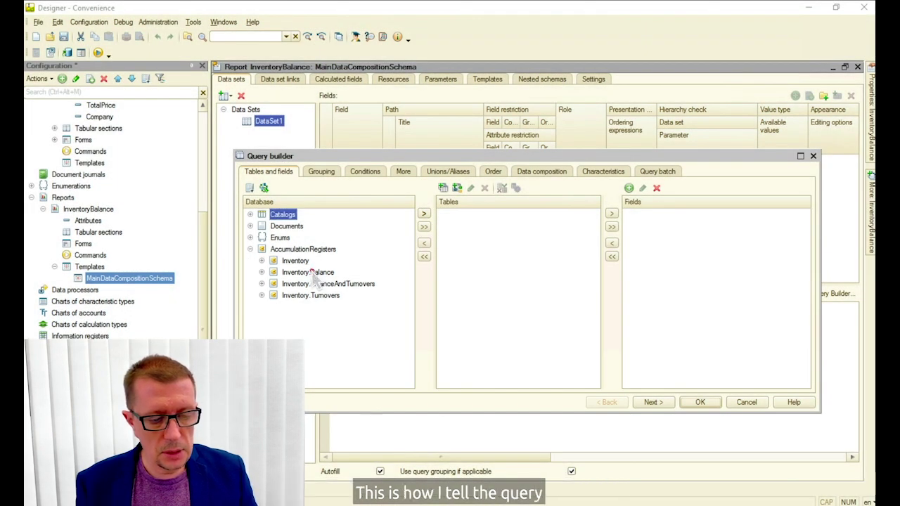
drag(314, 278, 490, 281)
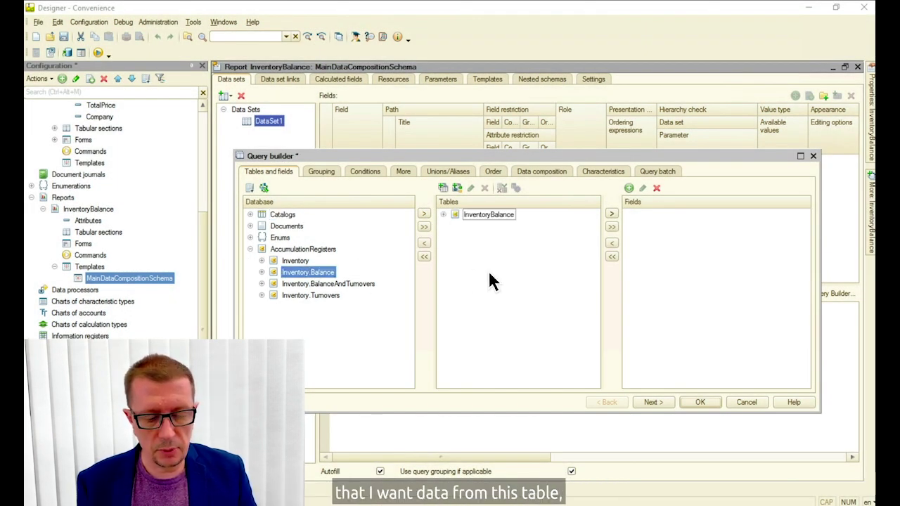
click(443, 215)
drag(489, 229, 690, 243)
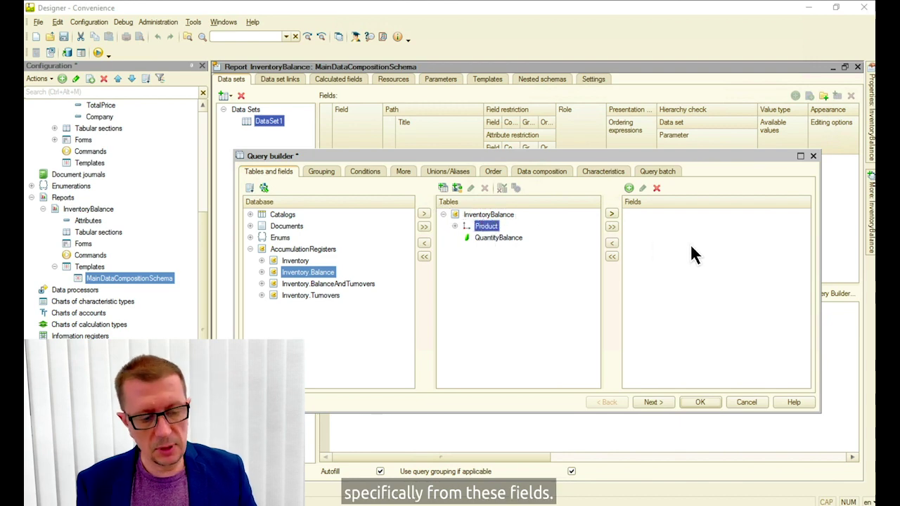
drag(495, 236, 698, 252)
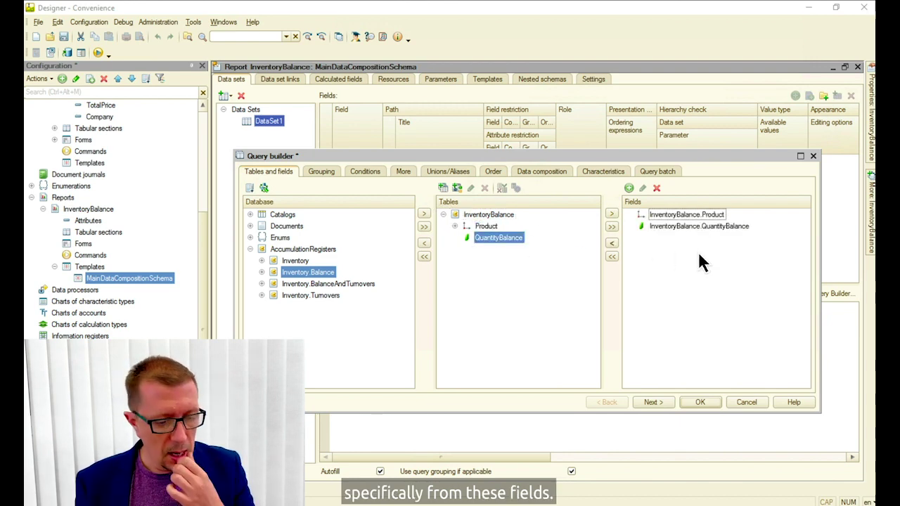
Order the query by the product's Description and accept the query.
click(495, 171)
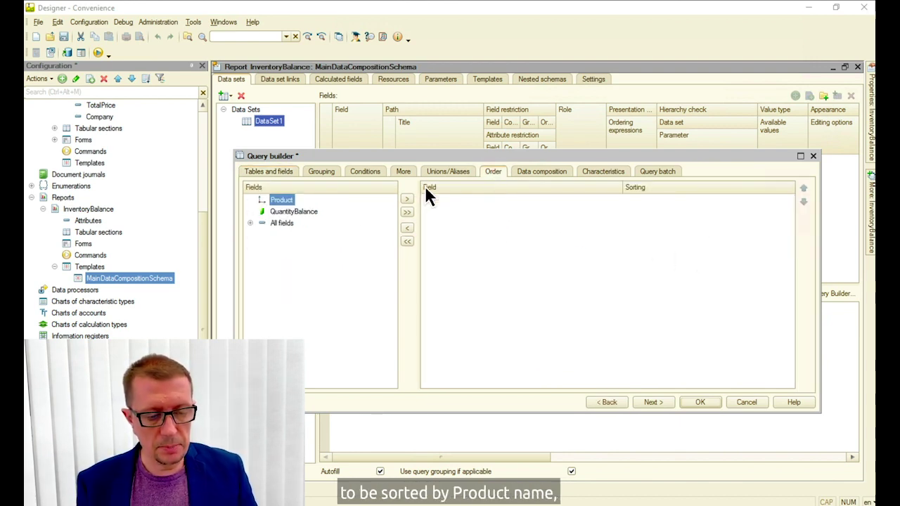
click(251, 223)
click(263, 235)
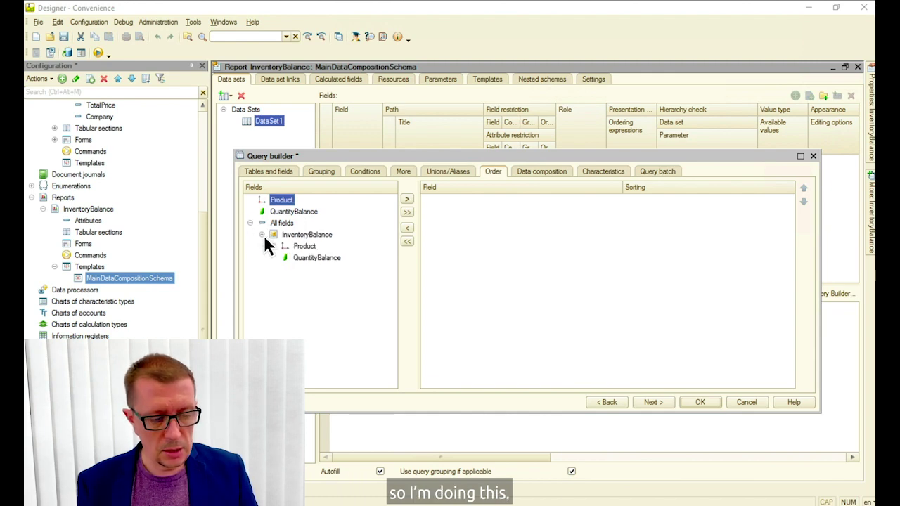
click(274, 246)
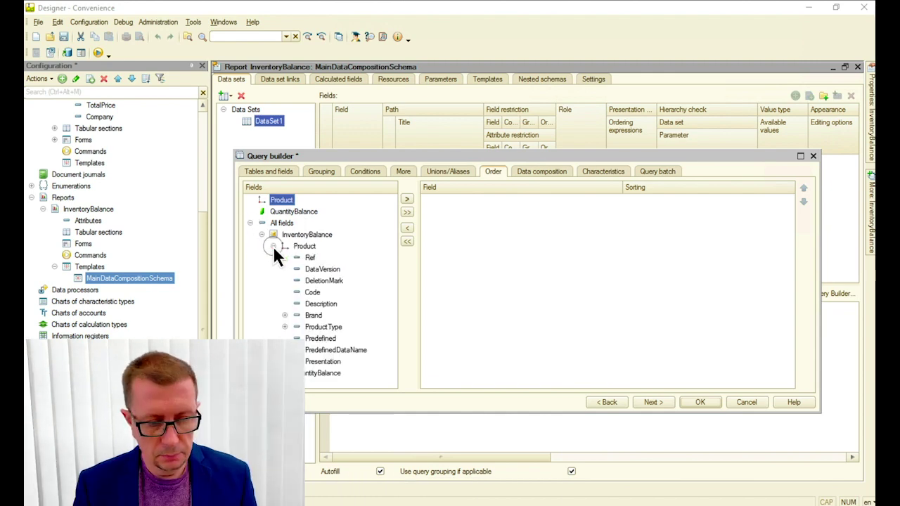
double_click(320, 304)
click(700, 403)
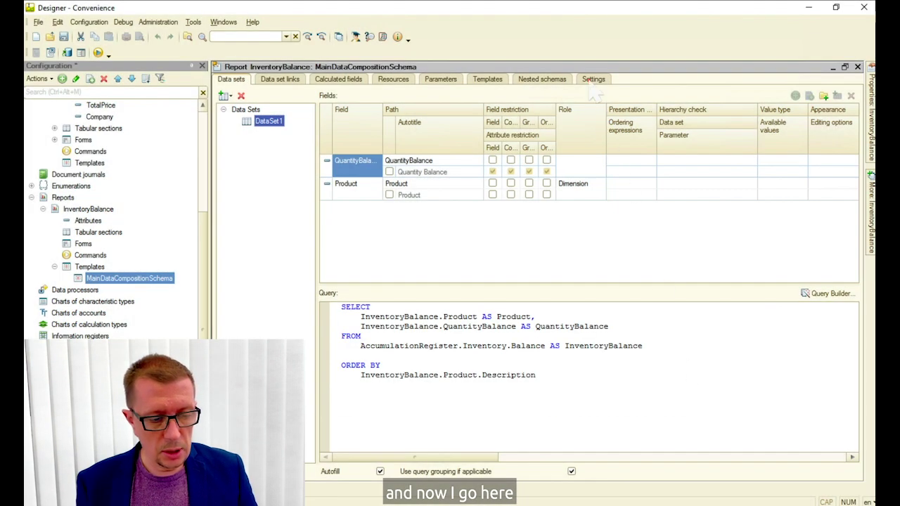
Add a detailed records section to the report settings and select Product and QuantityBalance as its displayed fields.
click(593, 79)
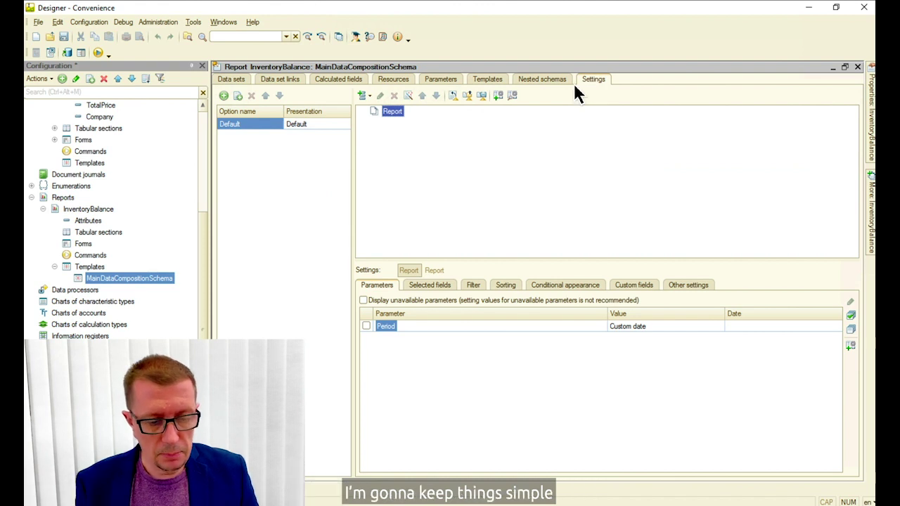
right_click(396, 120)
click(420, 124)
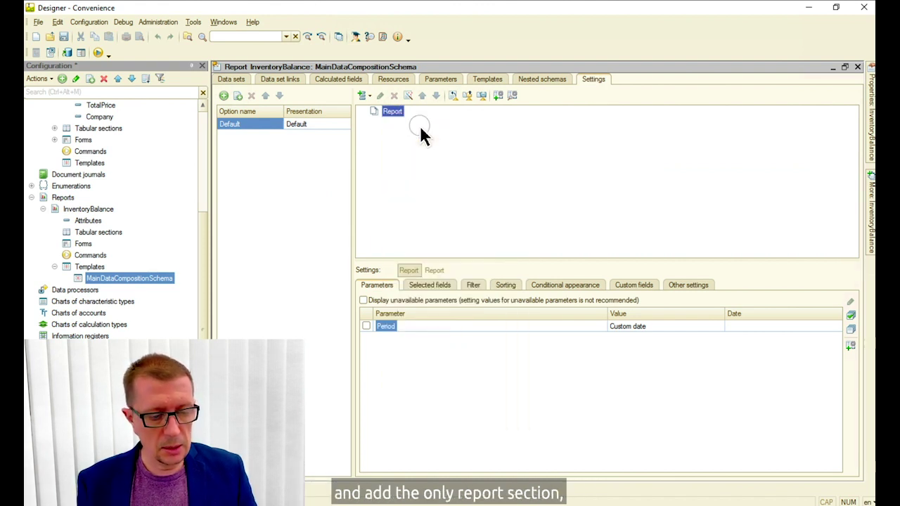
click(461, 276)
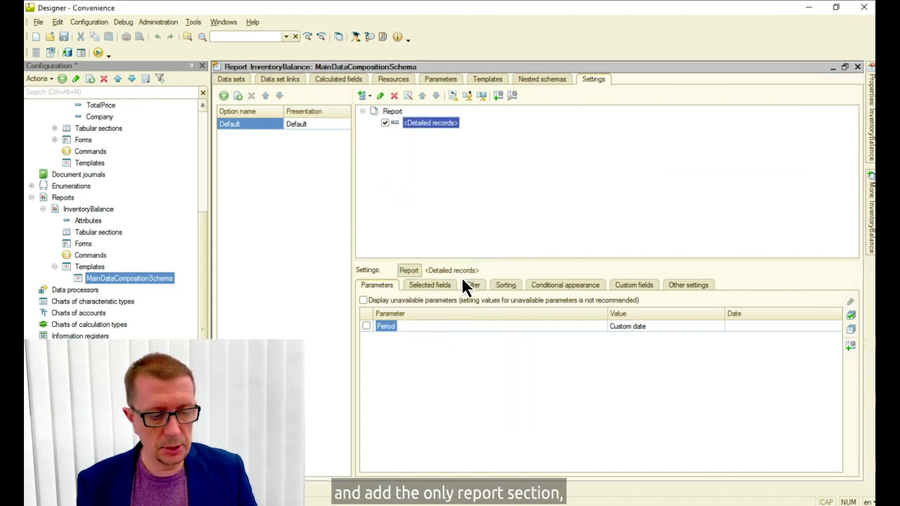
click(445, 286)
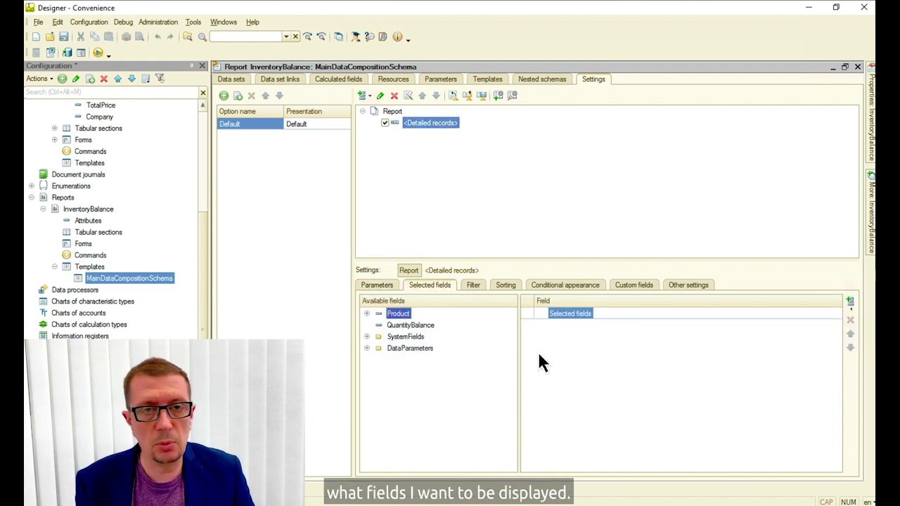
drag(541, 362, 542, 362)
drag(411, 327, 546, 380)
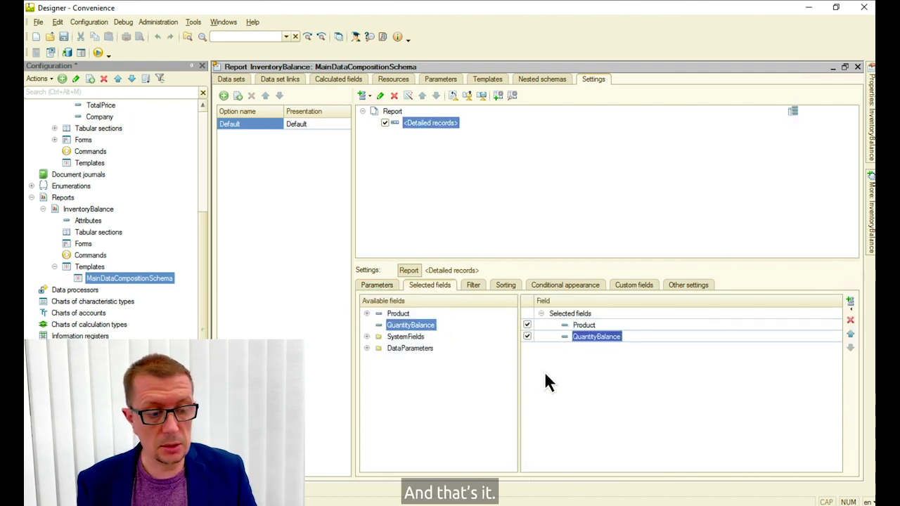
Launch the Convenience application, updating the database configuration and accepting the data restructuring.
click(98, 54)
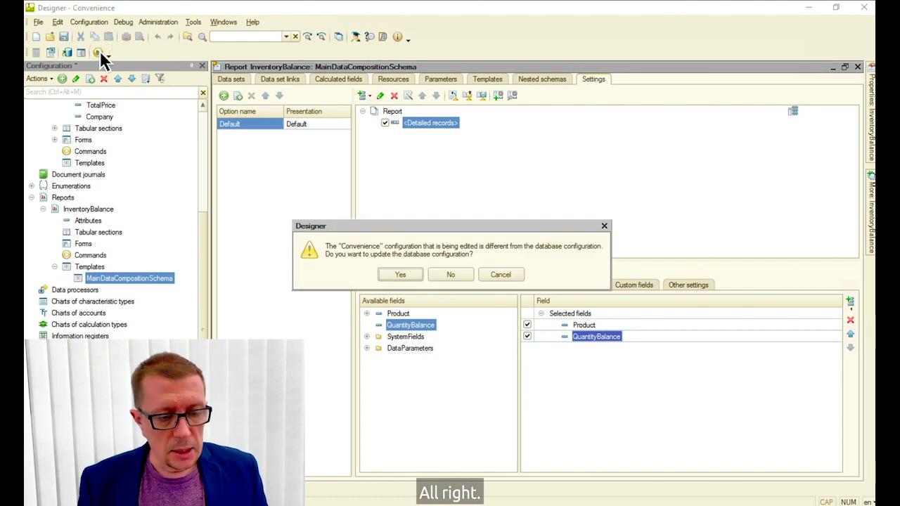
click(398, 277)
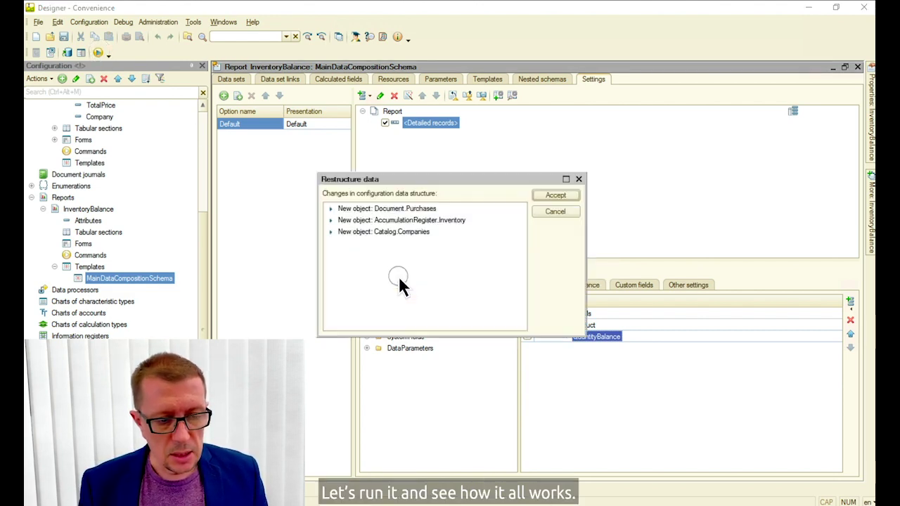
click(559, 197)
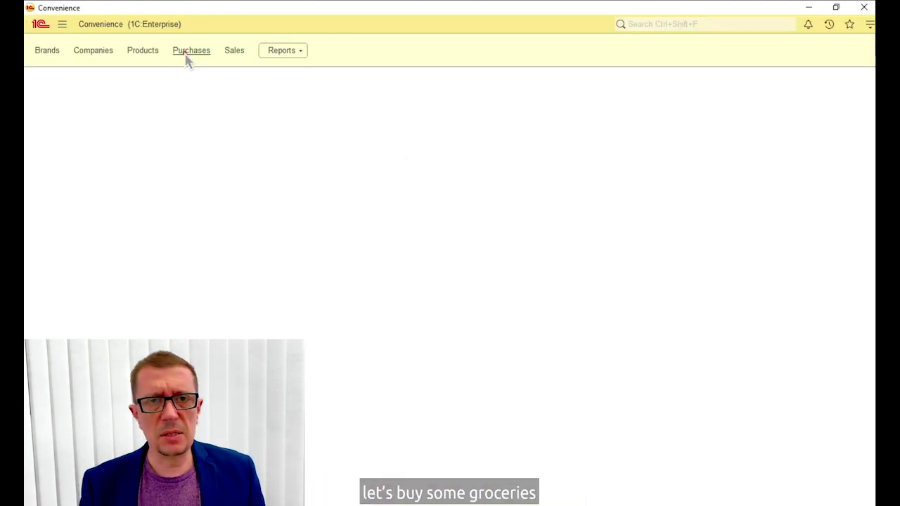
Start a new Purchases document and set its company to a newly created one called My Favourite Supplier.
click(187, 55)
click(51, 101)
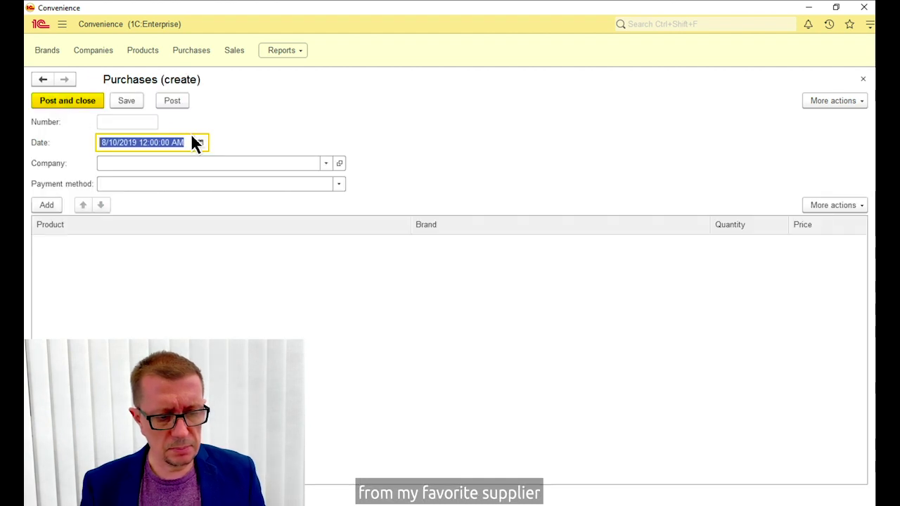
click(324, 163)
click(273, 245)
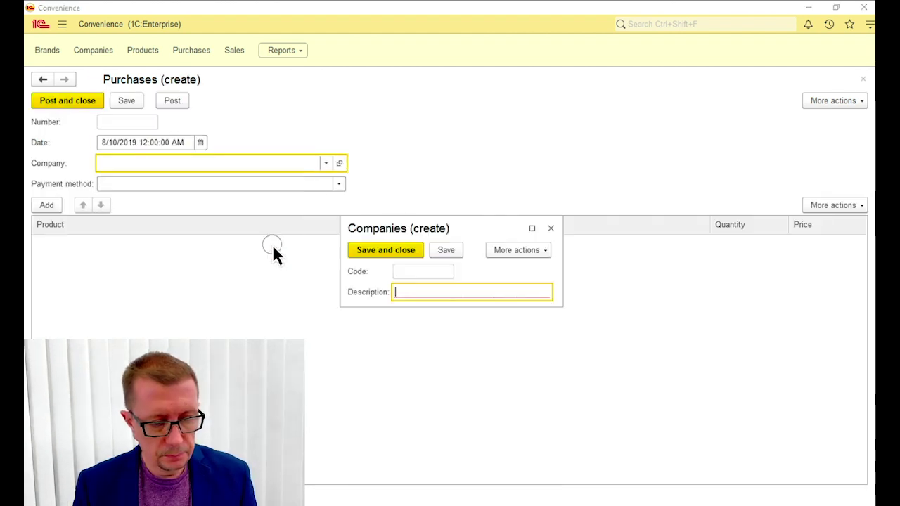
text(My Favourite Supplier)
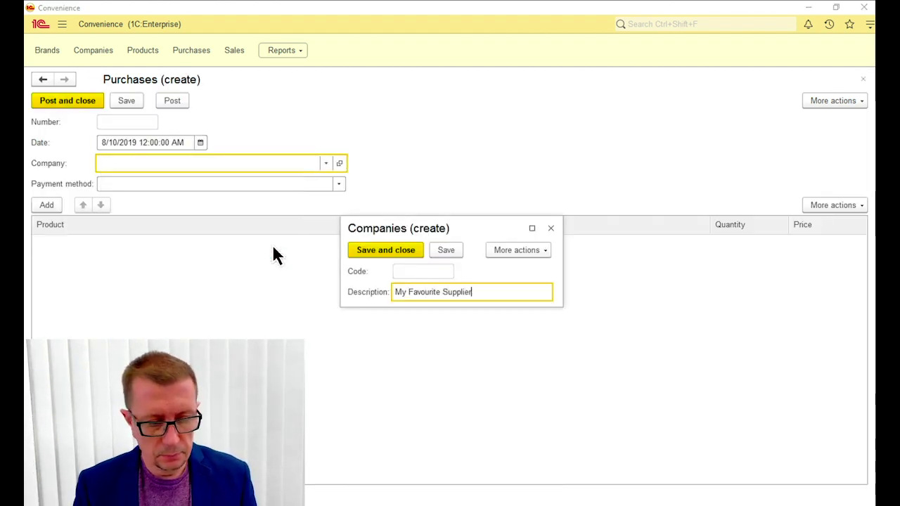
click(361, 253)
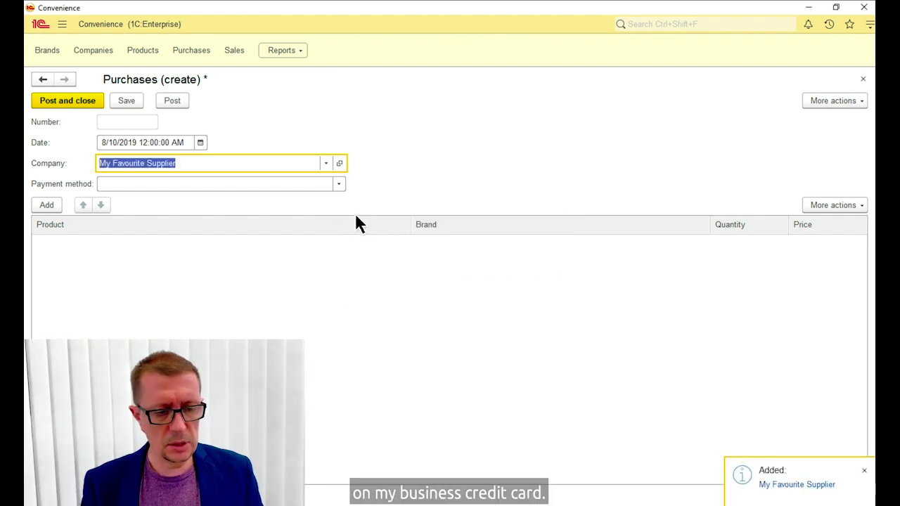
Set the purchase's payment method to Credit.
click(339, 183)
click(211, 220)
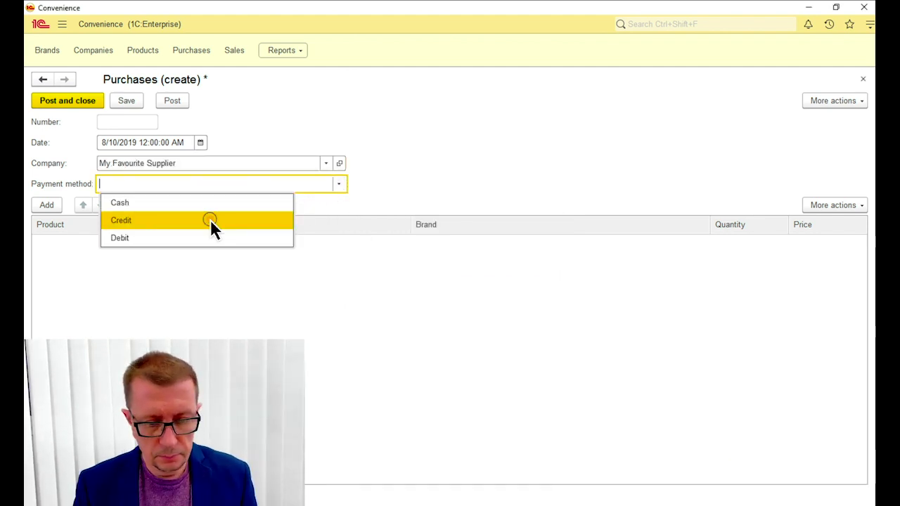
click(222, 273)
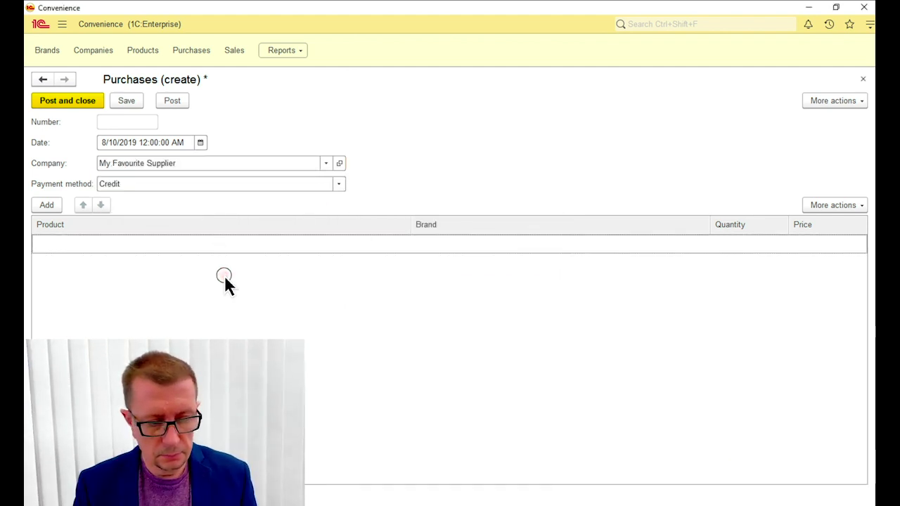
Add a purchase line with a newly created product Coca-Cola Zero, product type Product and brand Coca-Cola.
click(50, 207)
click(209, 307)
text(Pr)
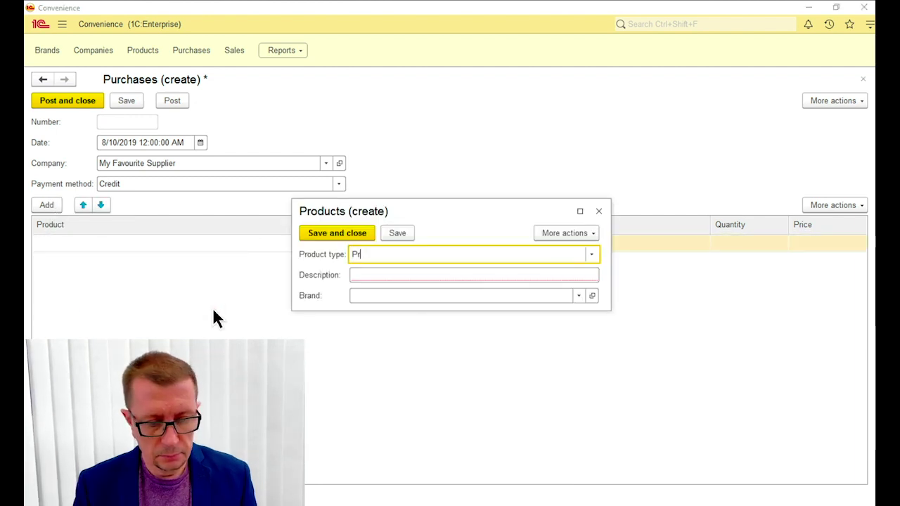
key(Tab)
text(Coca-Cola Zero)
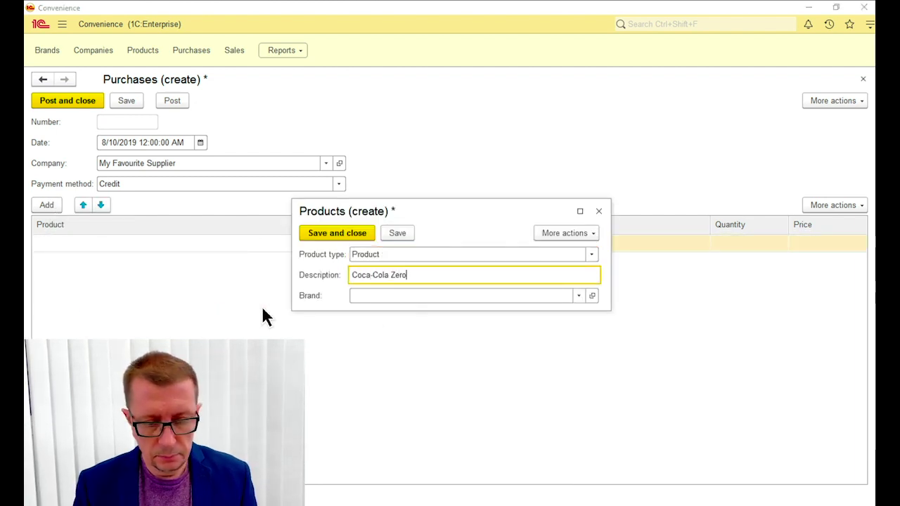
click(578, 297)
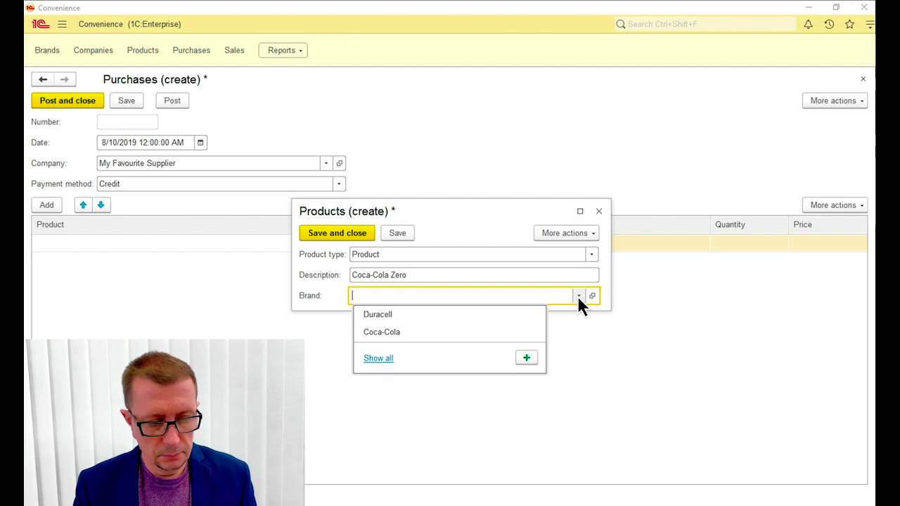
click(427, 341)
click(333, 234)
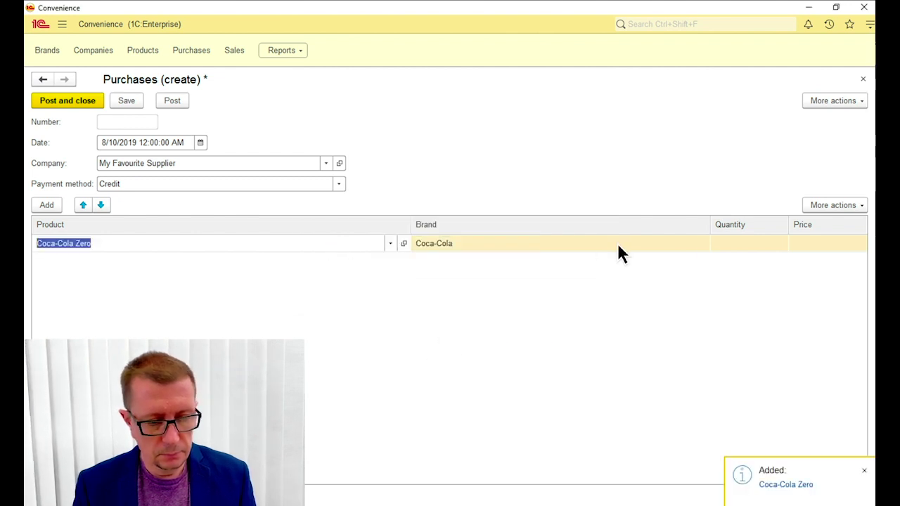
Set the Coca-Cola Zero line's quantity to 20 and its price to 38.
click(730, 245)
text(20)
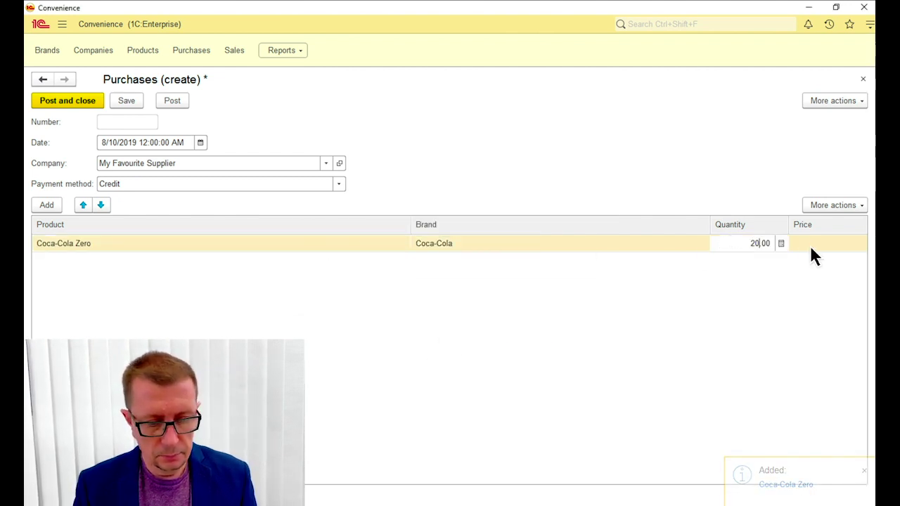
click(810, 245)
text(38)
key(Return)
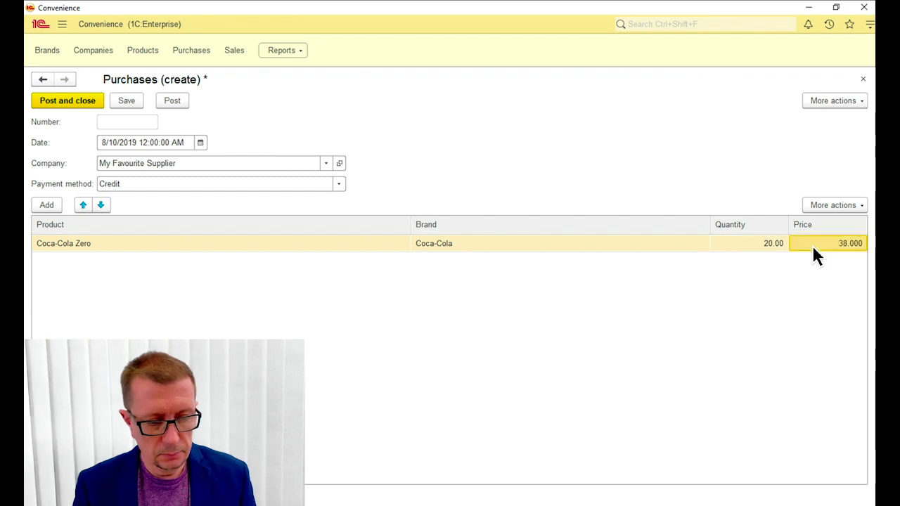
Add a purchase line with a newly created product Iced Green Tea, product type Product and a newly created brand Nestea.
click(47, 206)
click(208, 336)
text(P)
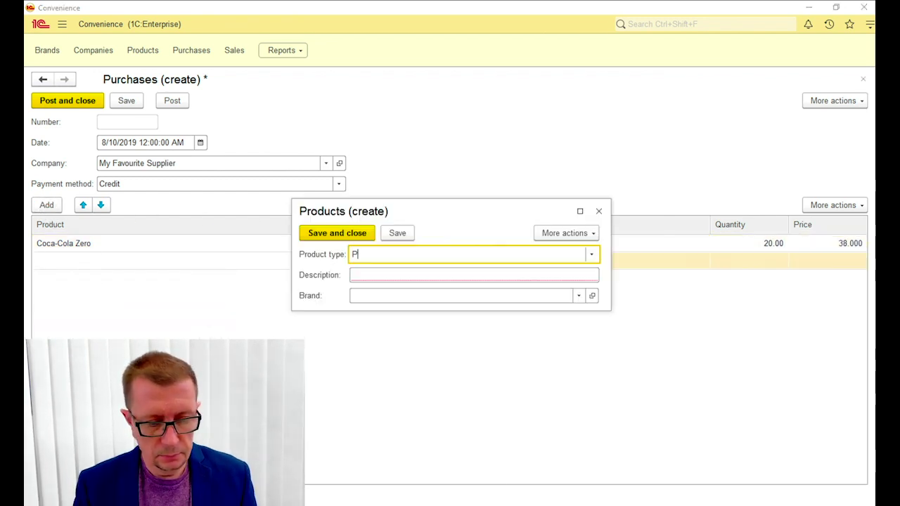
key(Tab)
text(Iced Green Te)
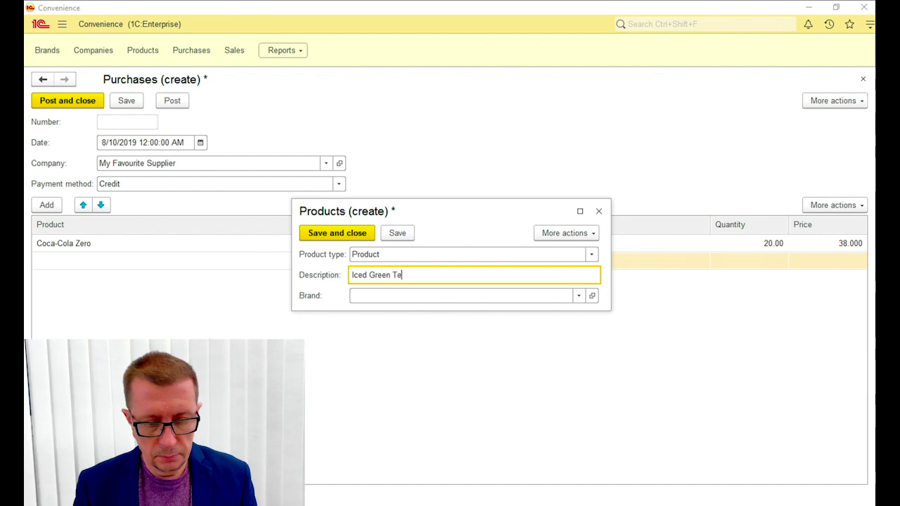
text(a)
click(514, 295)
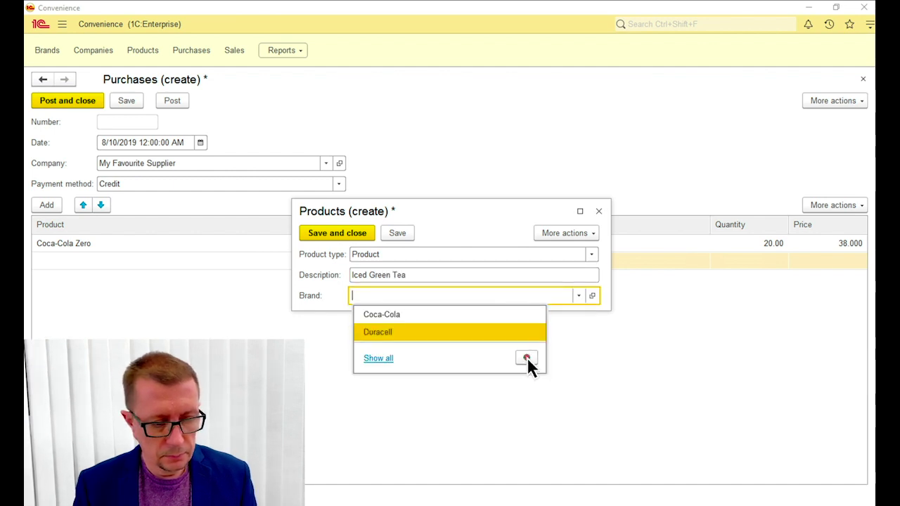
click(527, 358)
text(Nestea)
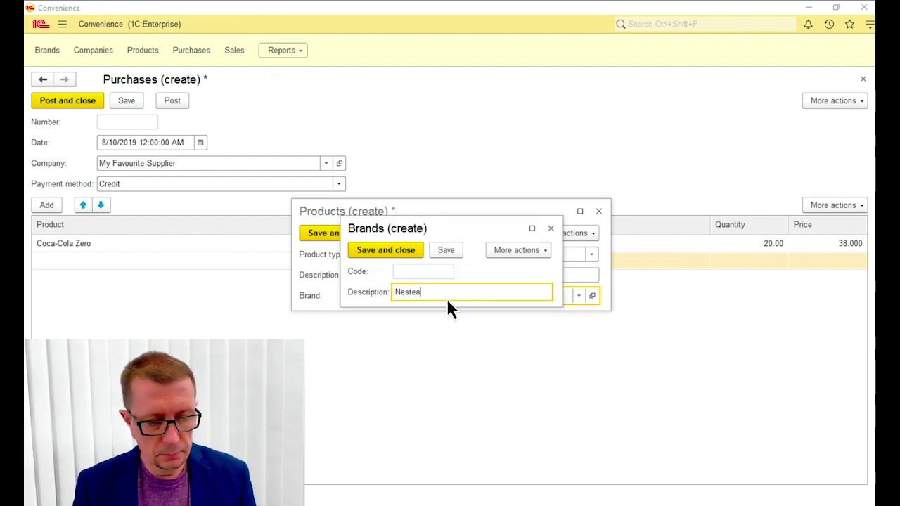
click(382, 252)
click(340, 236)
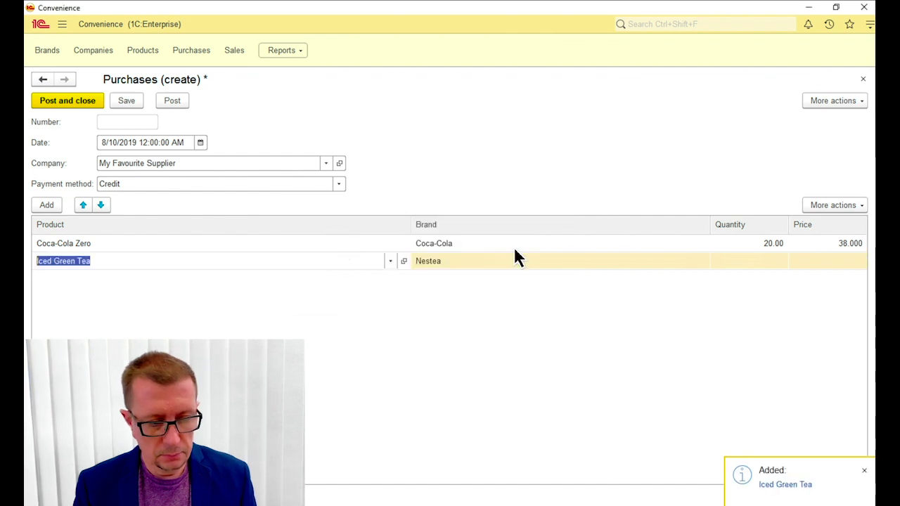
Set the Iced Green Tea line's quantity to 10 and its price to 43.
click(743, 261)
text(10)
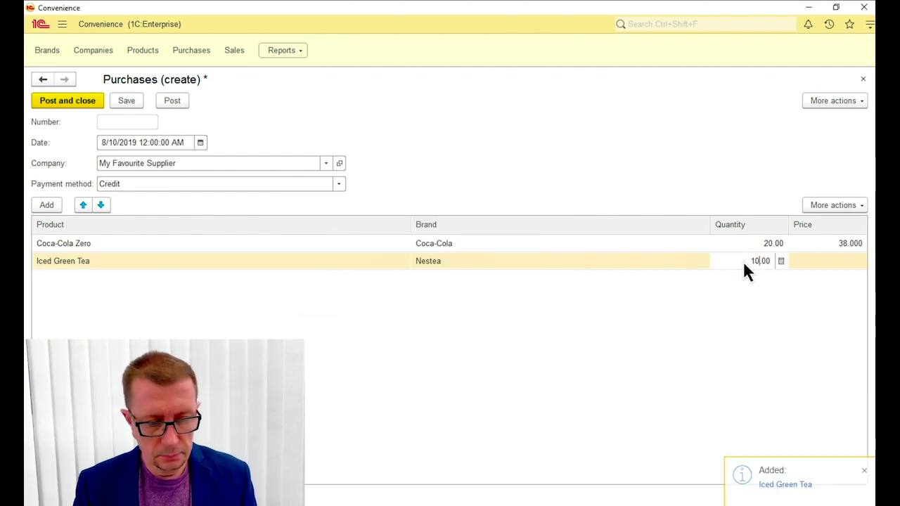
click(817, 264)
text(43)
key(Return)
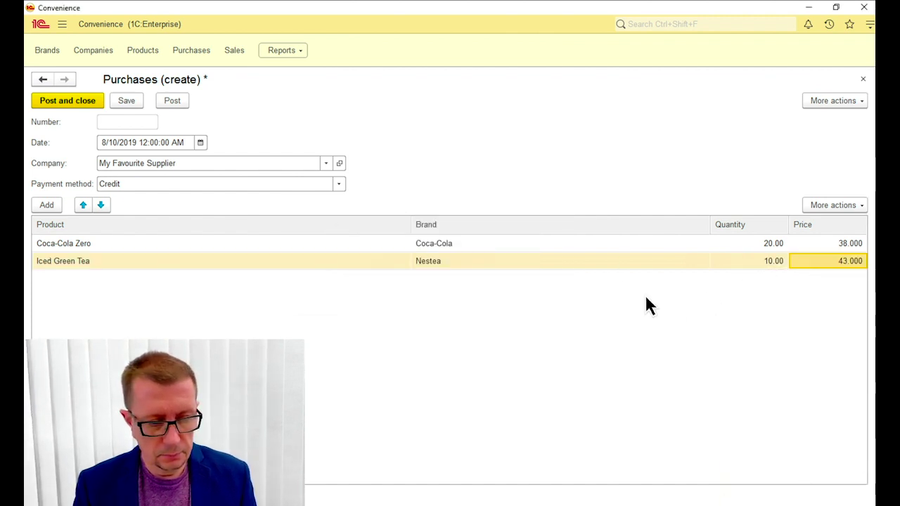
Add a purchase line with a newly created product Pringles Original, product type Product and a newly created brand Pringles.
click(46, 205)
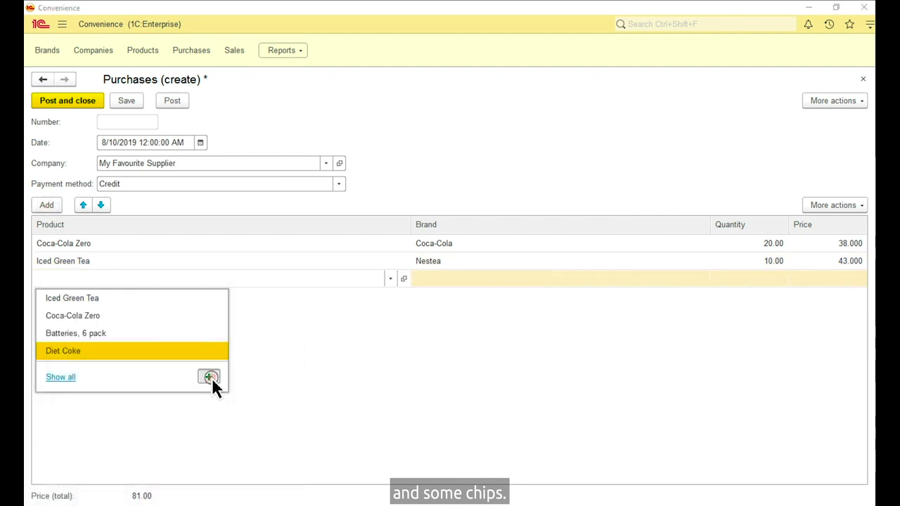
click(210, 378)
text(P)
key(Tab)
text(Pringles Origi)
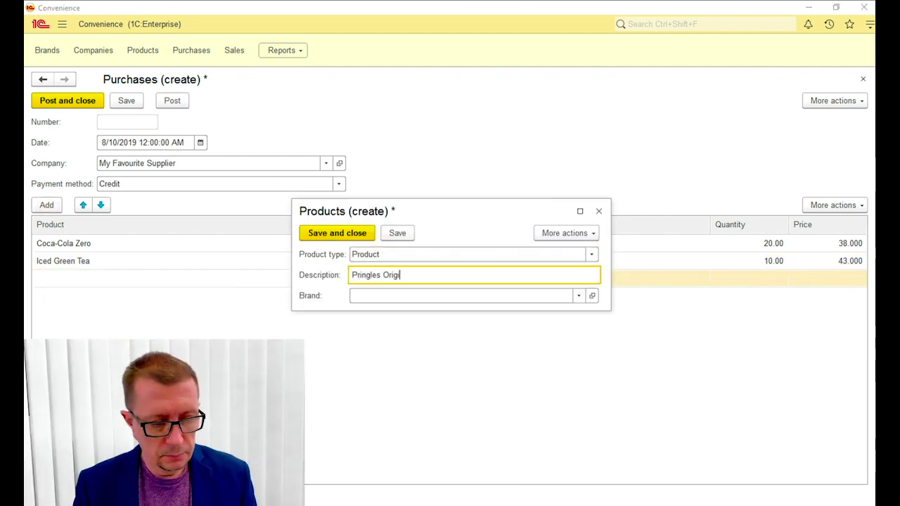
text(nal)
click(578, 296)
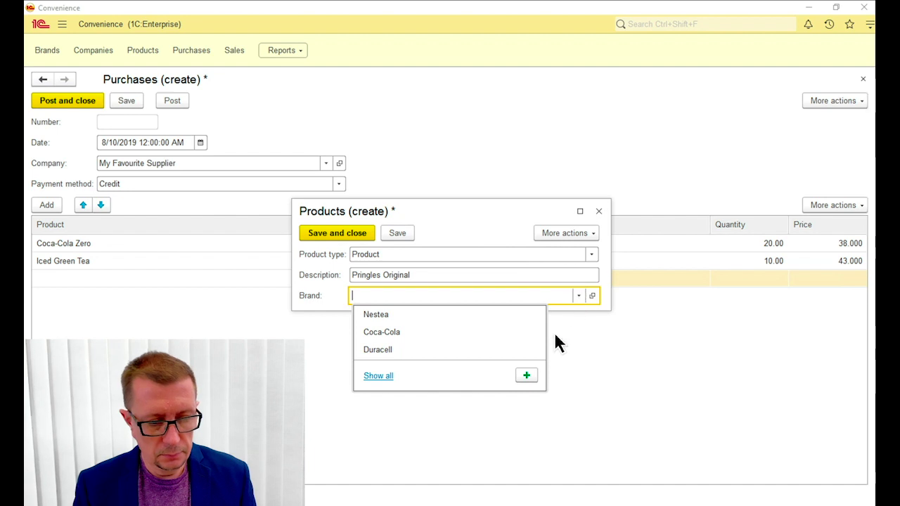
click(527, 376)
text(Pringles)
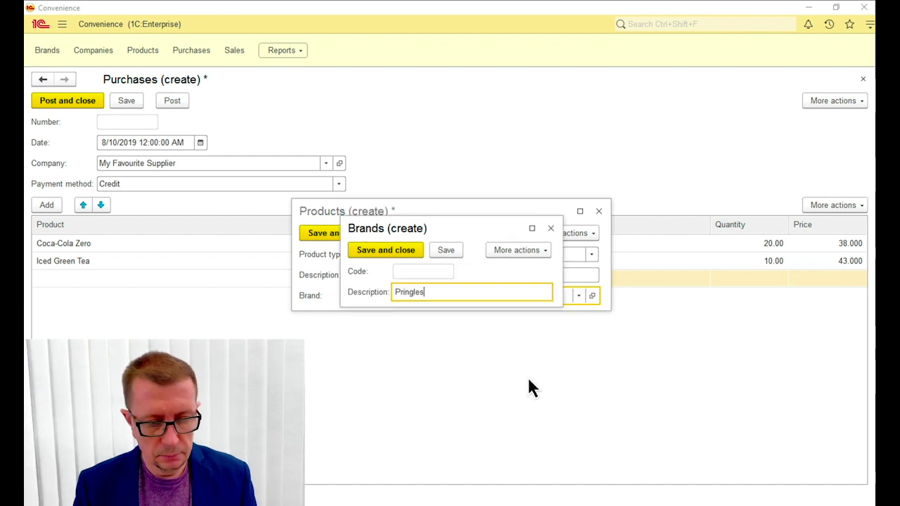
click(393, 252)
click(340, 235)
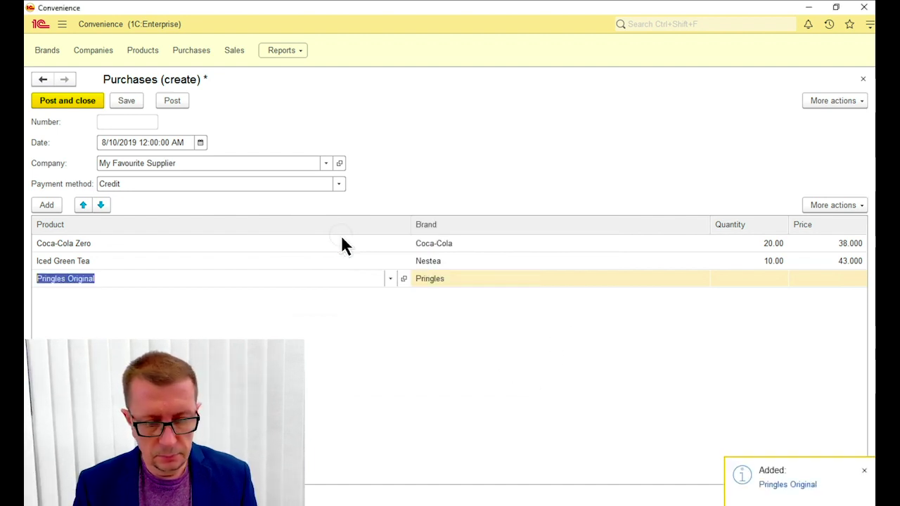
Set the Pringles Original line's quantity to 15 and price to 57, and post and close the purchase.
click(737, 284)
text(15)
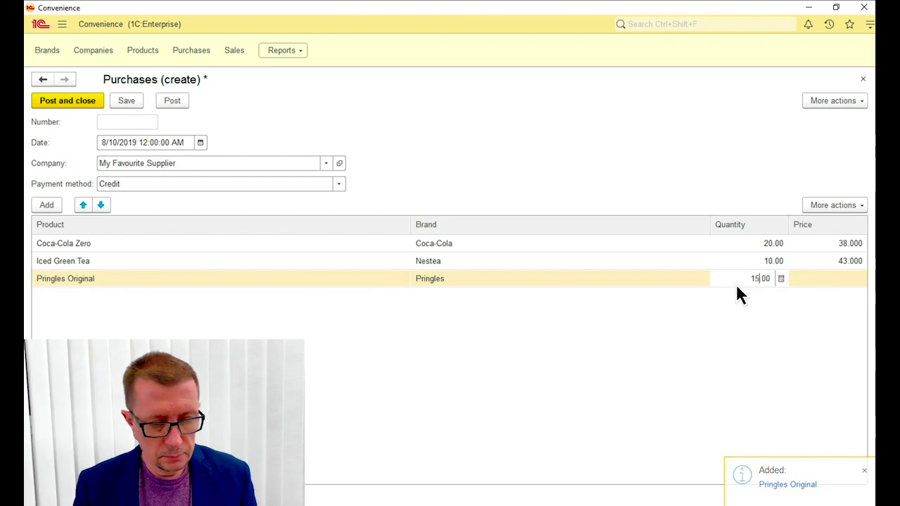
click(810, 279)
text(57)
key(Return)
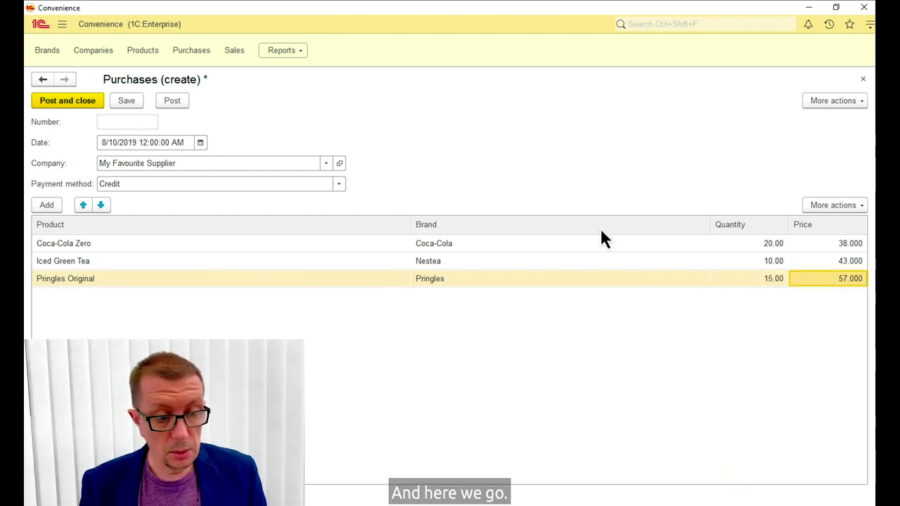
click(75, 105)
Run the Inventory balance report to check the stock of the purchased products.
click(285, 52)
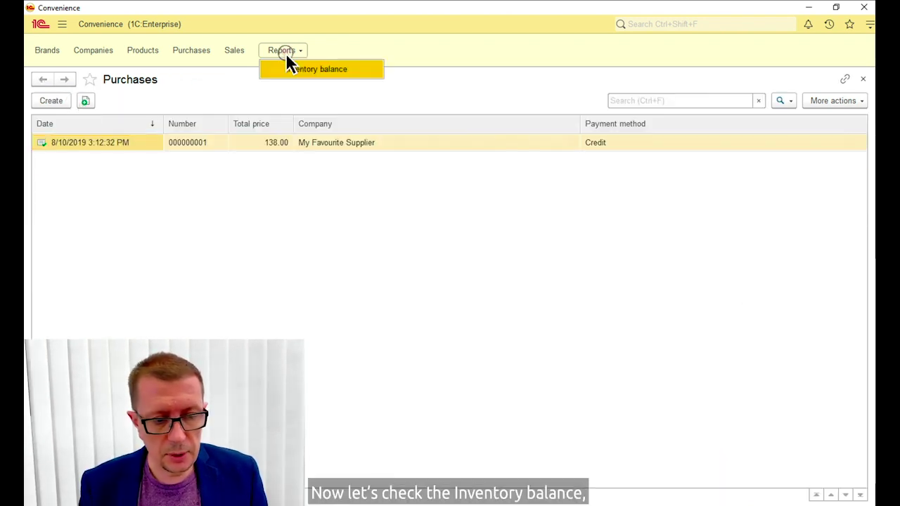
click(316, 69)
click(65, 100)
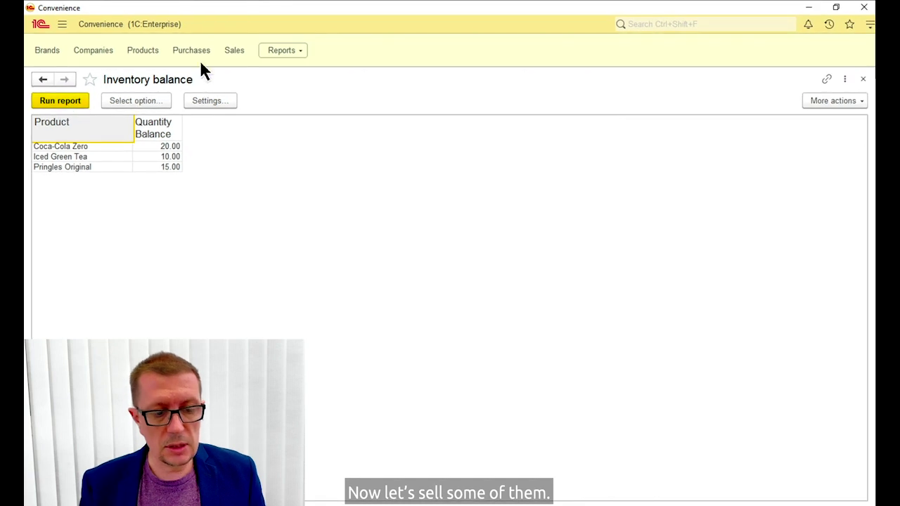
Start a new Sales document and set its payment method to Cash.
click(235, 51)
click(50, 100)
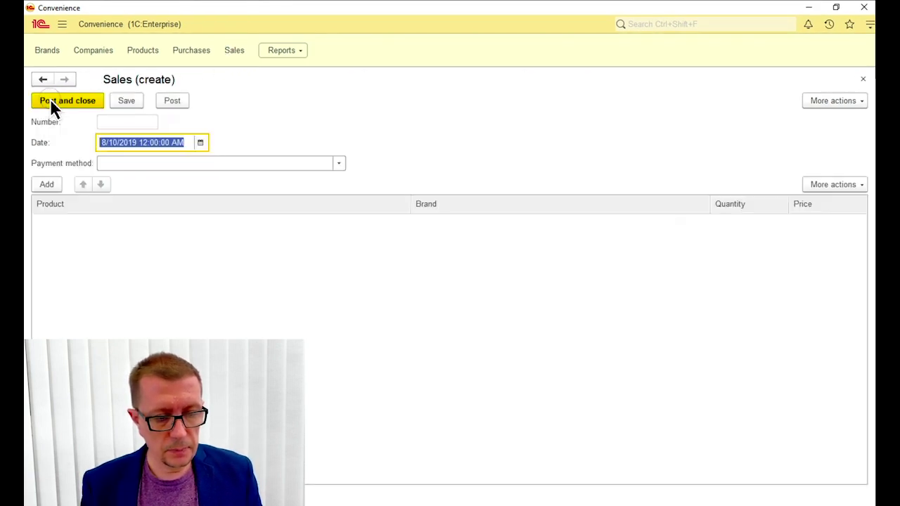
click(336, 162)
click(192, 182)
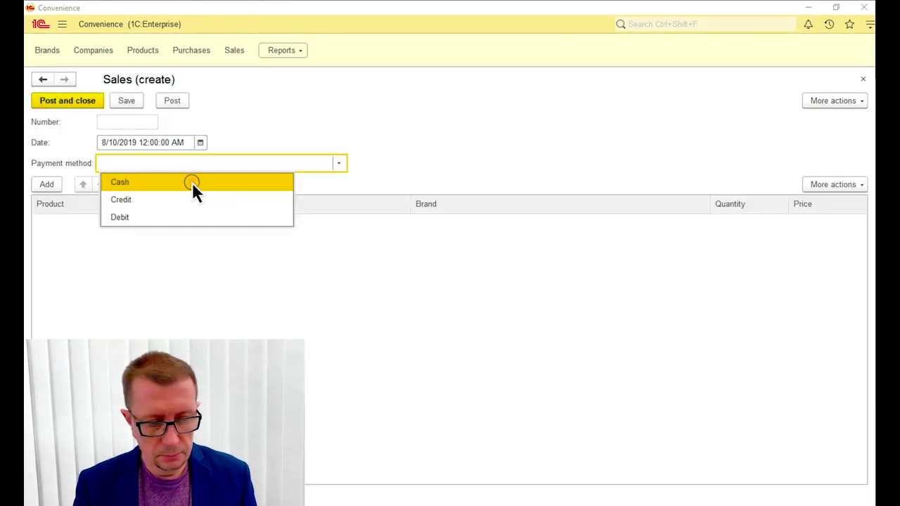
Add a sales line for Coca-Cola Zero with quantity 1 and price 2.
click(45, 184)
click(111, 240)
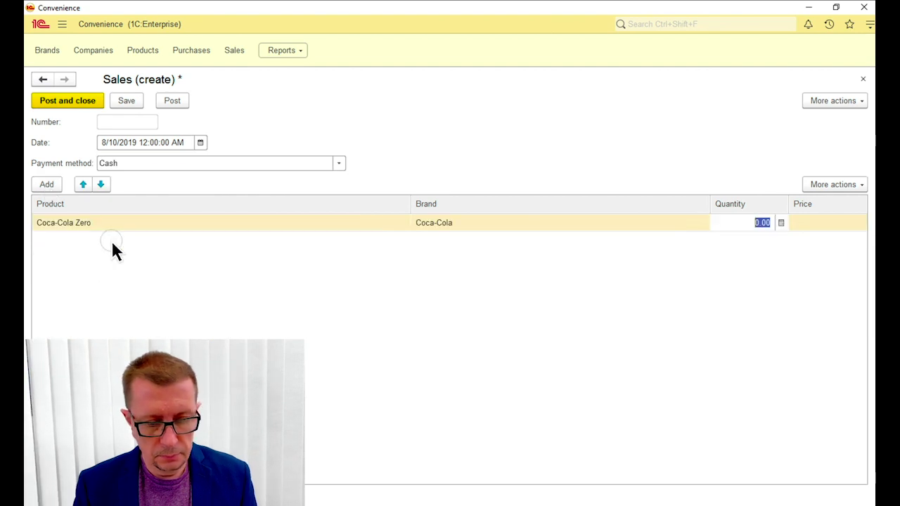
text(1)
click(837, 226)
text(2)
key(Return)
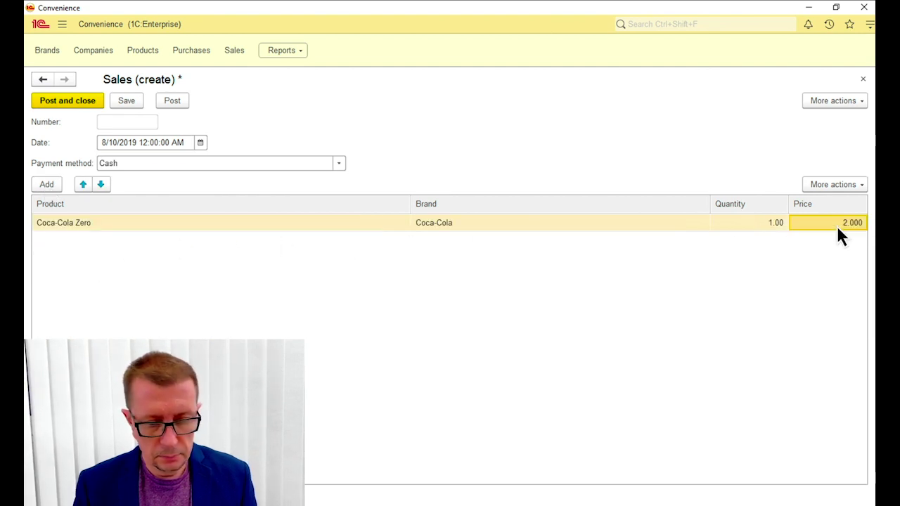
Add a sales line for Pringles Original with quantity 2 and price 8.
click(49, 184)
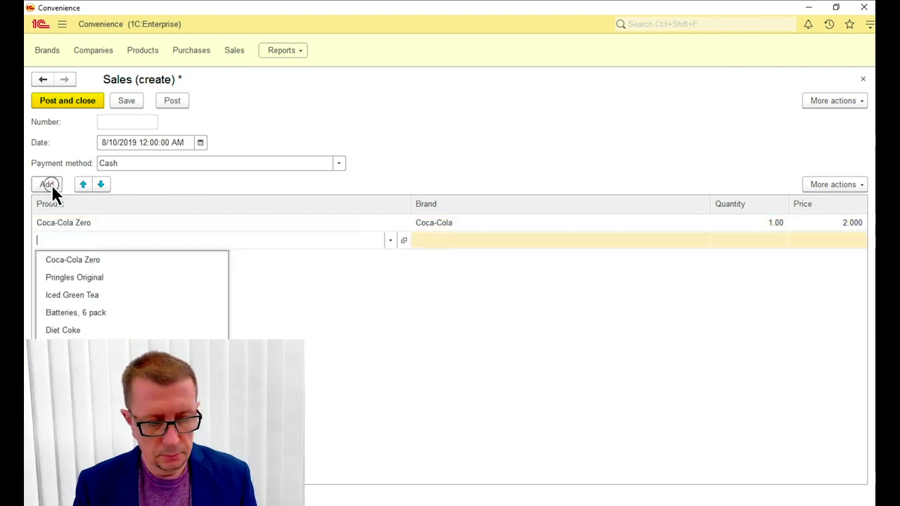
click(83, 278)
text(2)
click(809, 242)
text(8)
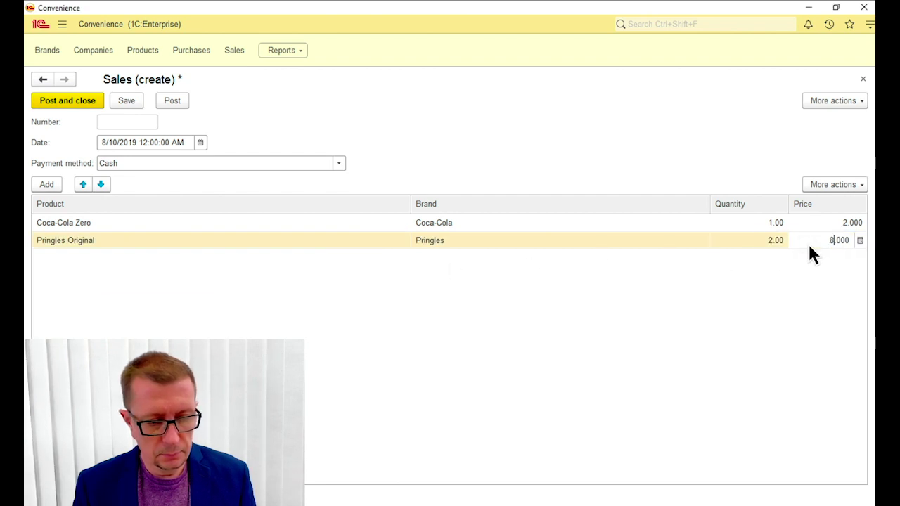
key(Return)
Add a sales line for Iced Green Tea with quantity 2 and price 10, and post and close the sale.
click(46, 184)
click(95, 318)
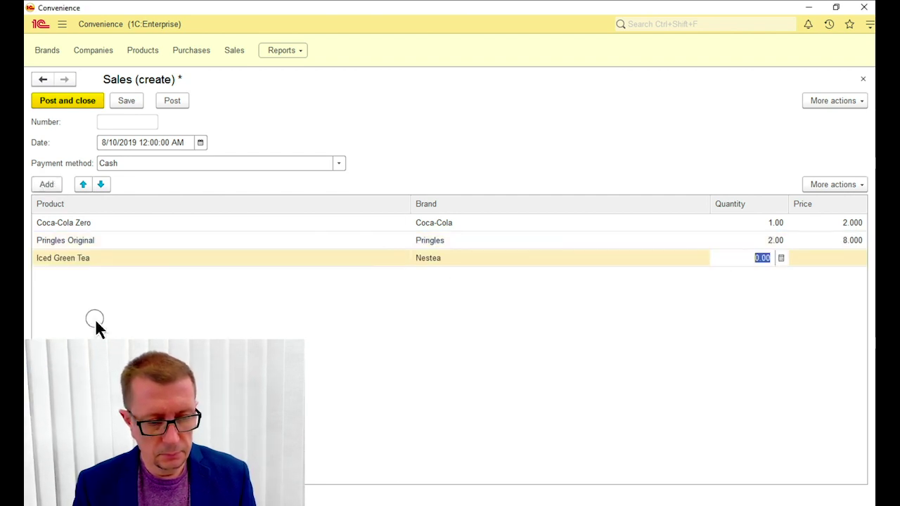
text(2)
click(837, 258)
text(10)
key(Return)
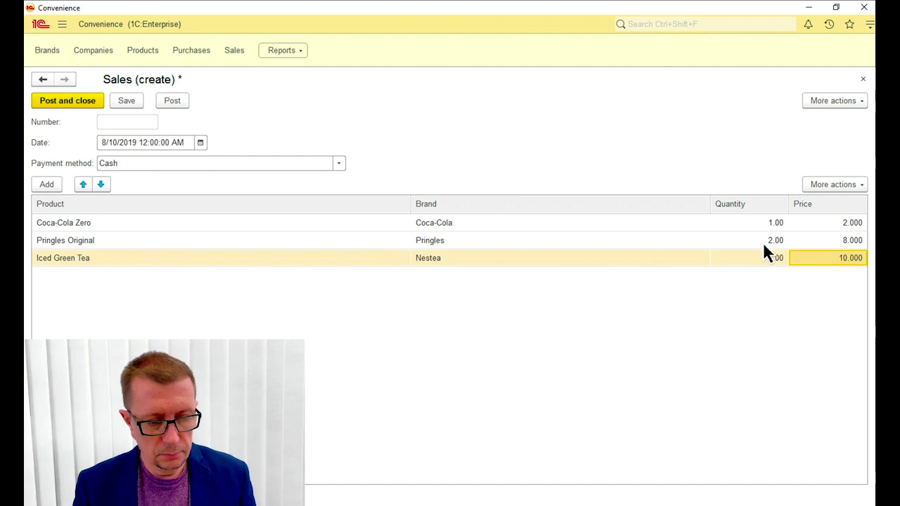
click(67, 101)
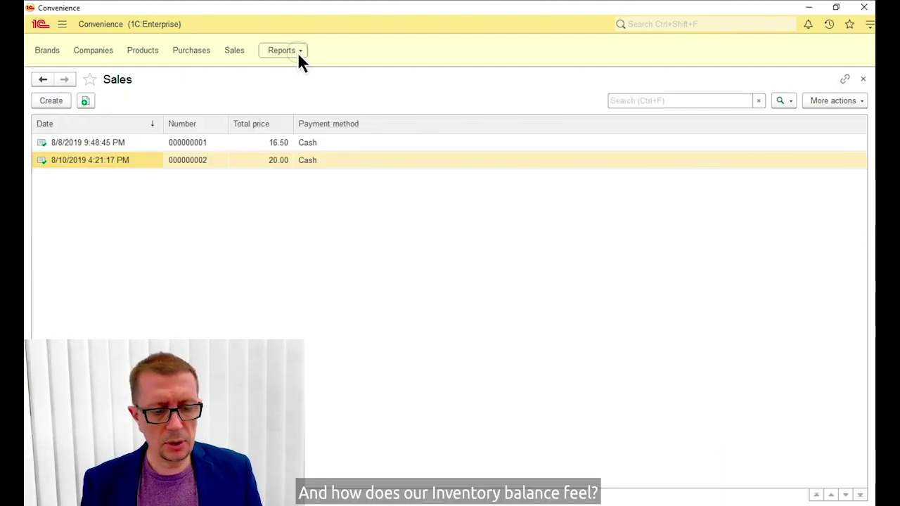
Rerun the Inventory balance report to check the product quantities after the sale.
click(298, 52)
click(310, 70)
click(55, 103)
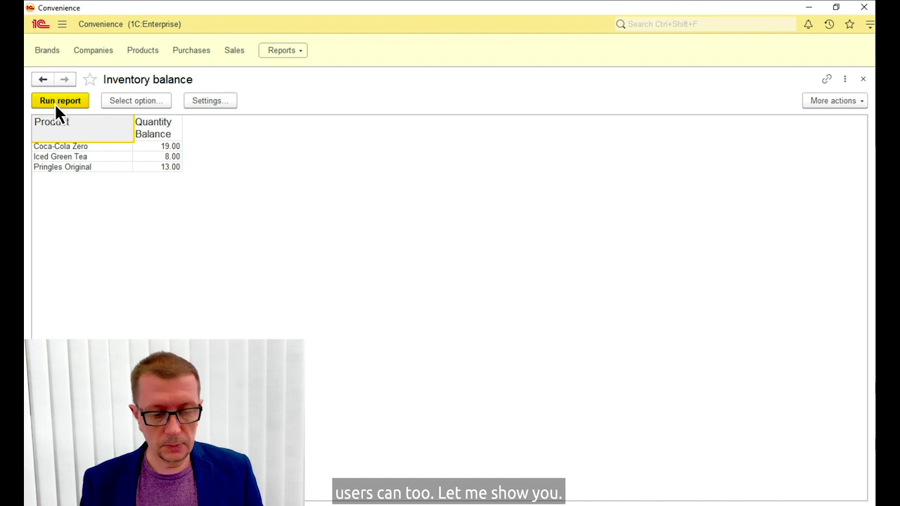
Open the Inventory balance report's Default option for editing and look through its filter, sorting and conditional appearance settings.
click(837, 101)
click(821, 140)
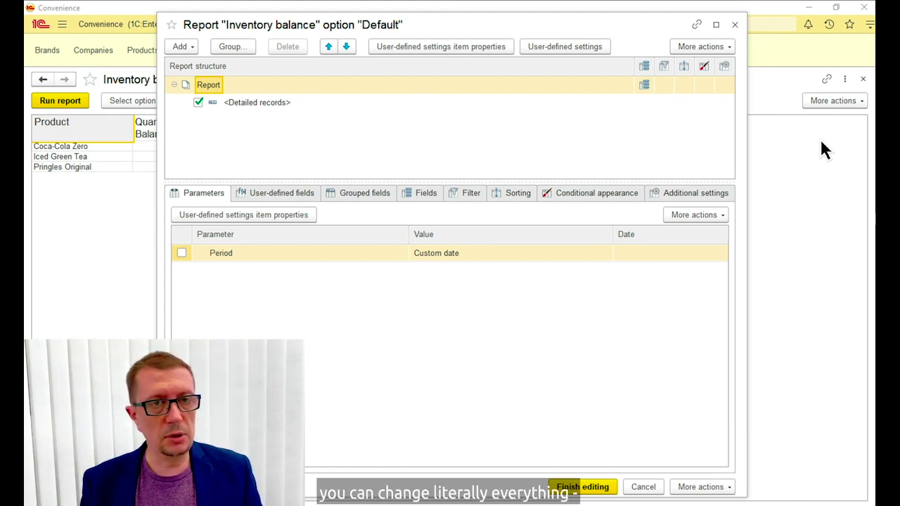
right_click(208, 89)
click(462, 199)
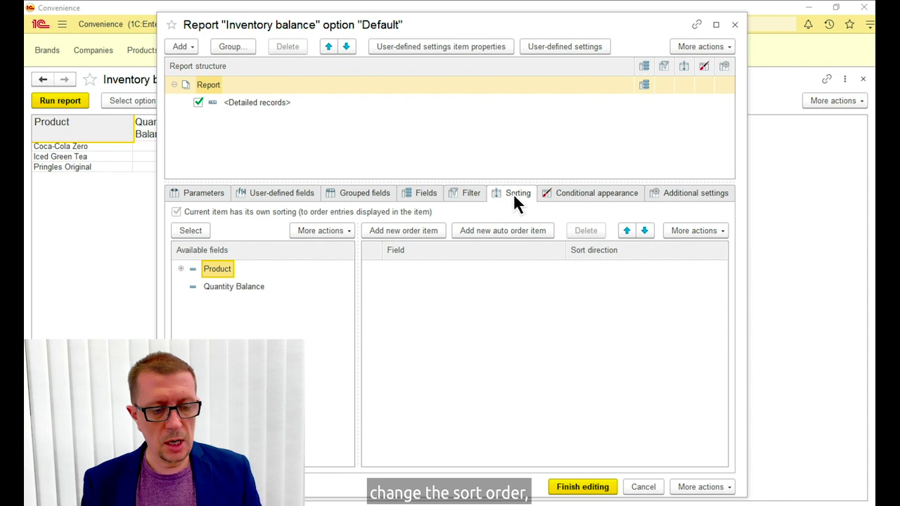
click(593, 195)
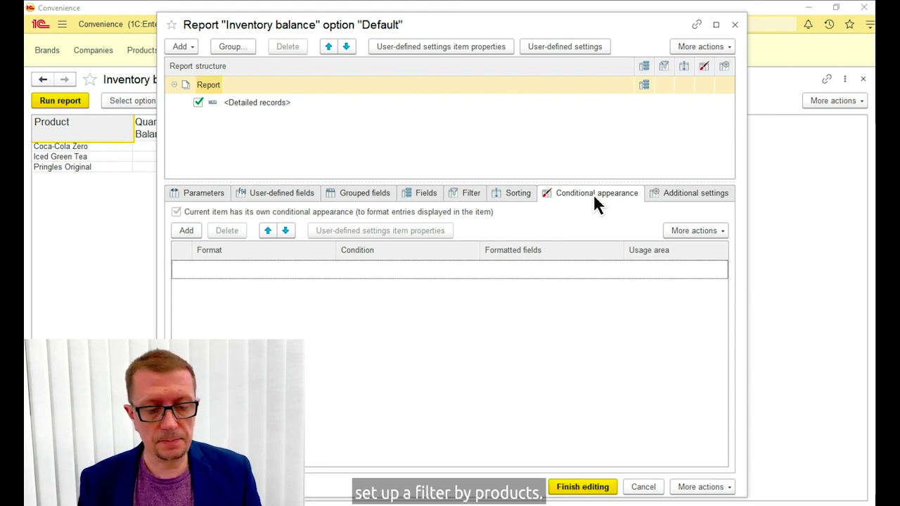
Add a report filter on the Product field with the comparison type In list.
click(469, 196)
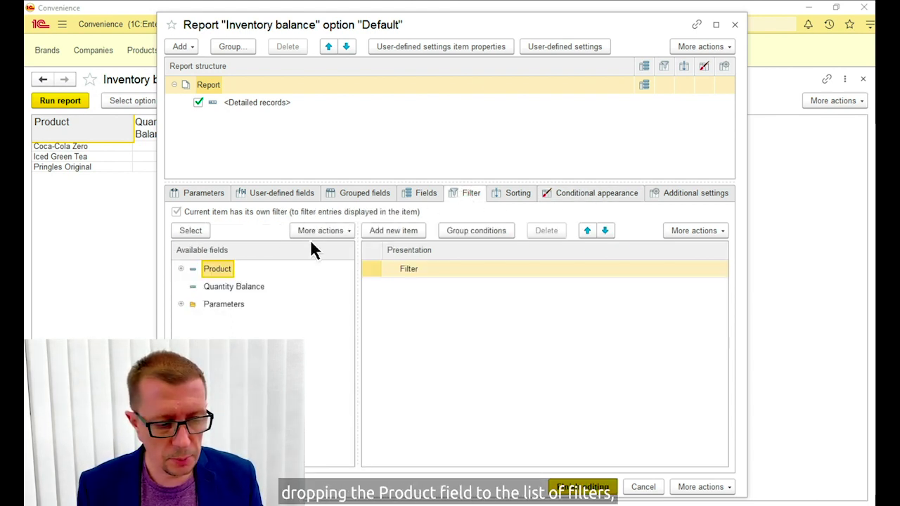
click(216, 270)
drag(421, 316, 421, 315)
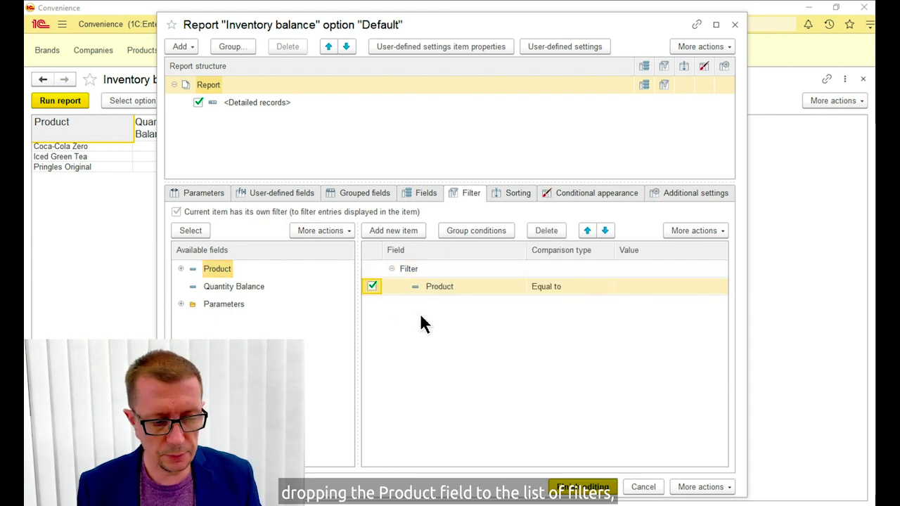
click(586, 287)
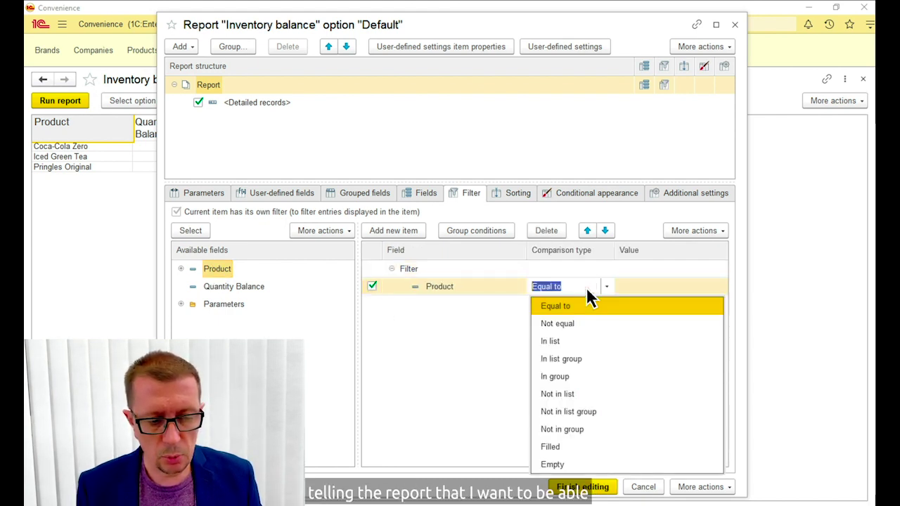
click(580, 342)
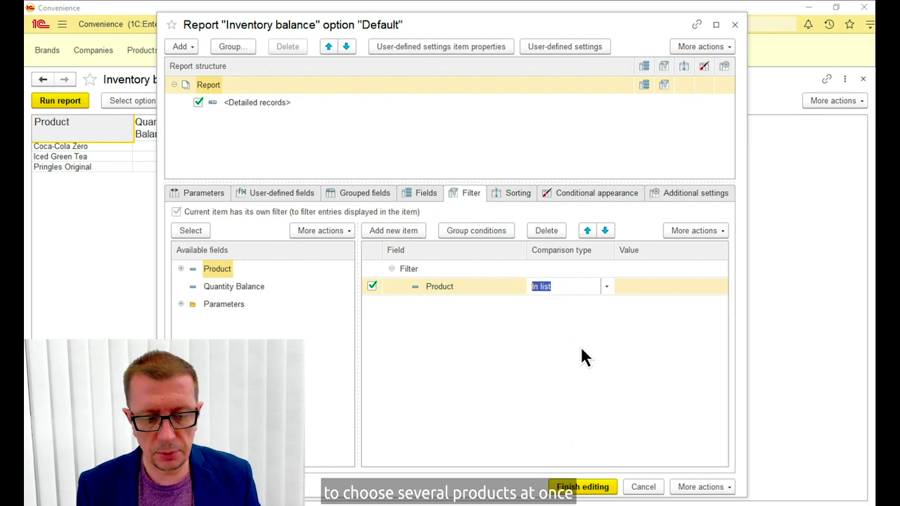
Include the Product filter in the report's custom settings with the Quick access edit mode.
right_click(486, 288)
click(540, 410)
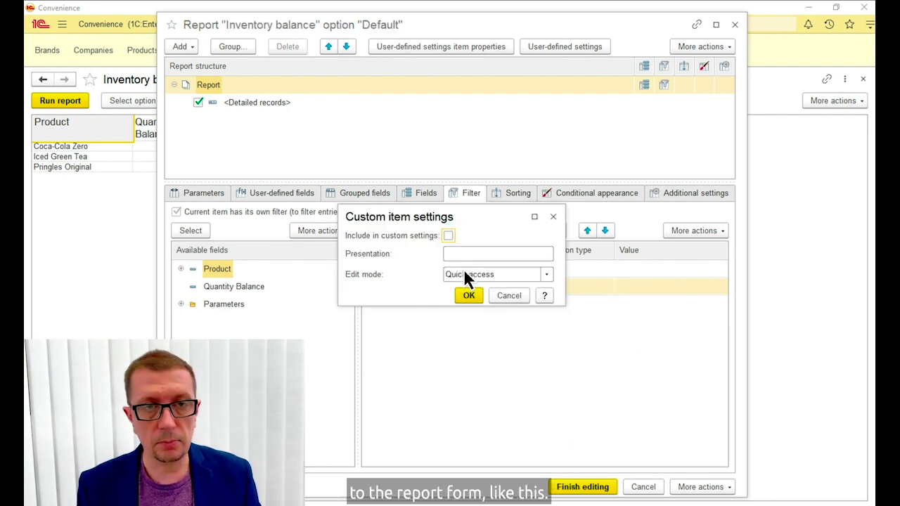
click(448, 236)
click(467, 296)
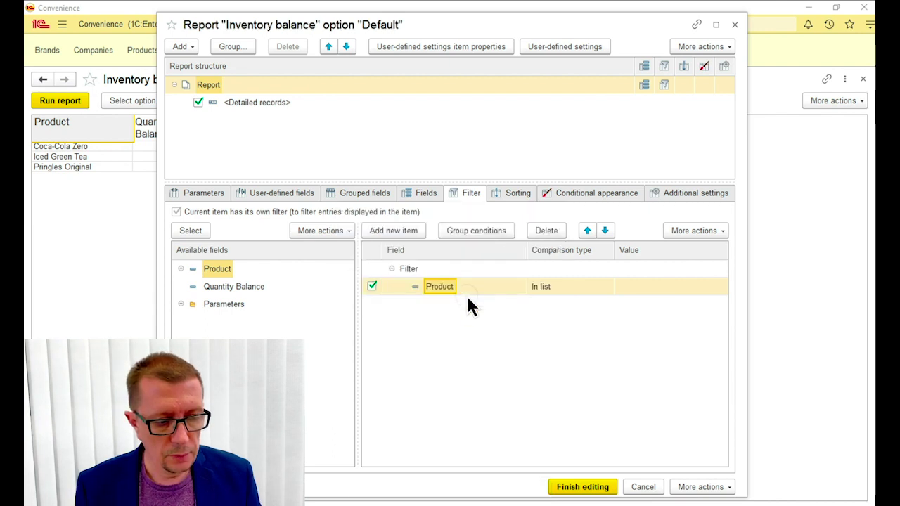
Finish editing the report option, set the Product filter list to Iced Green Tea and Pringles Original, and run the report.
click(574, 488)
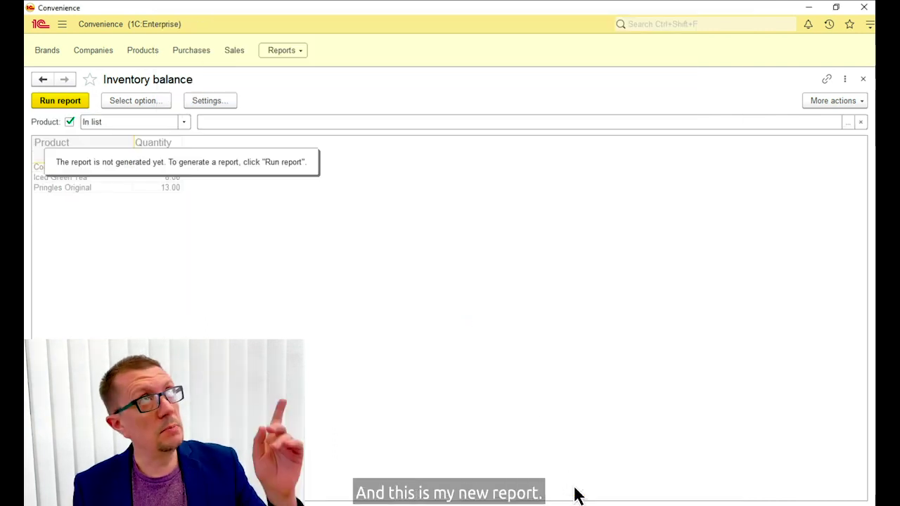
click(848, 124)
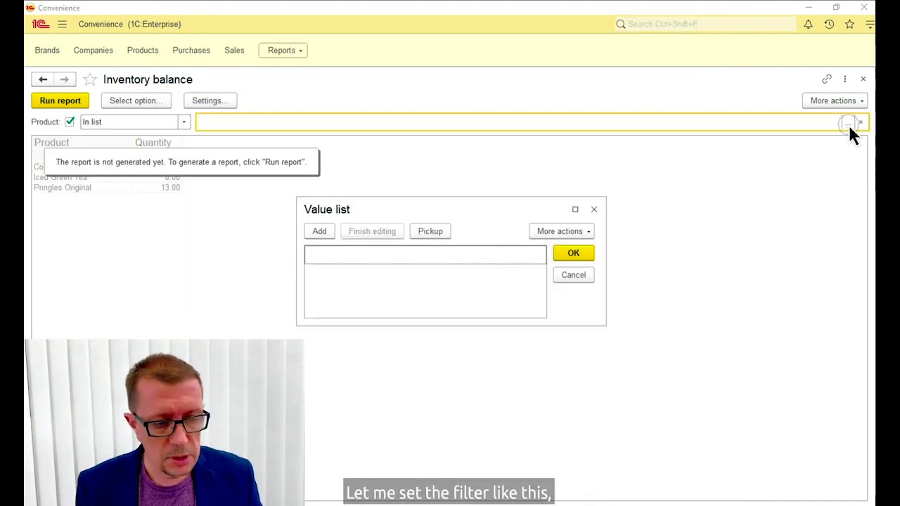
click(322, 231)
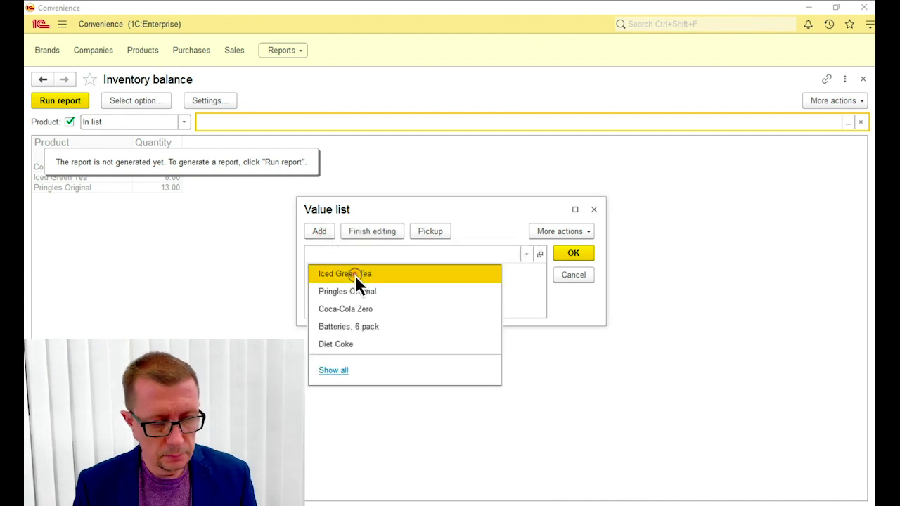
click(351, 274)
click(323, 231)
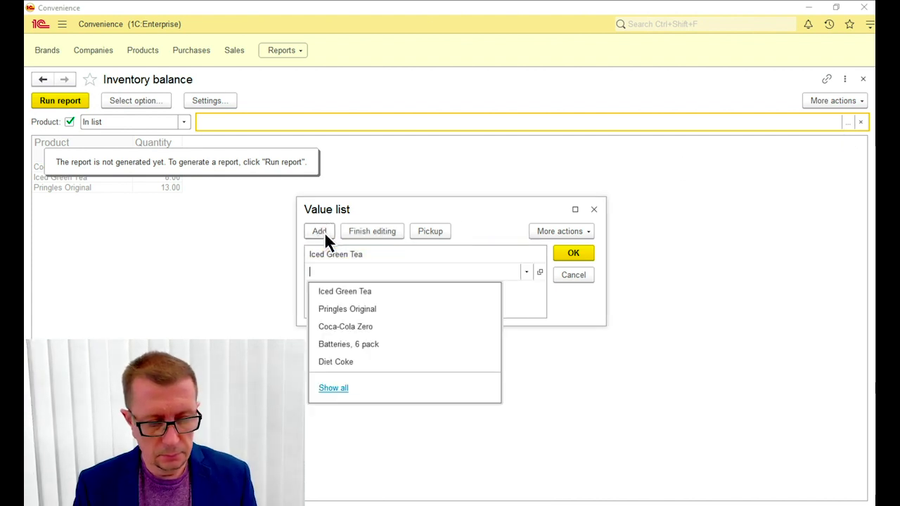
click(347, 309)
click(571, 256)
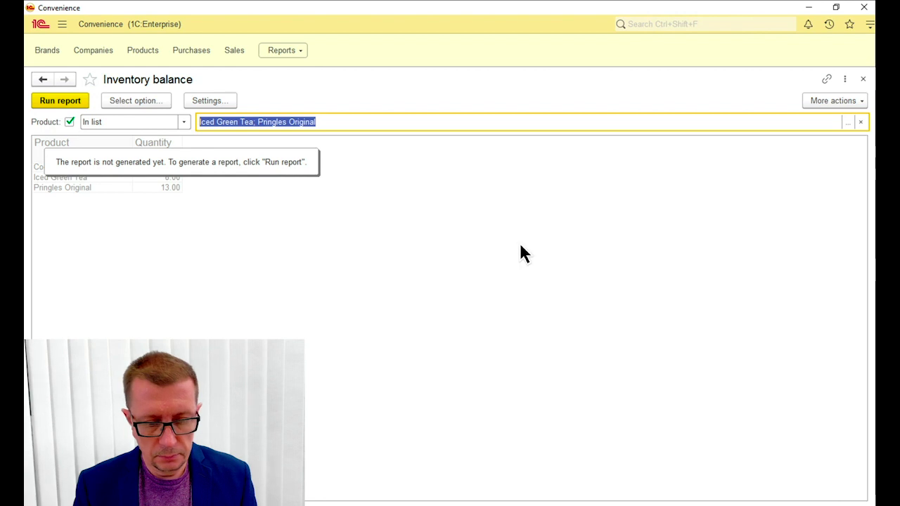
click(59, 101)
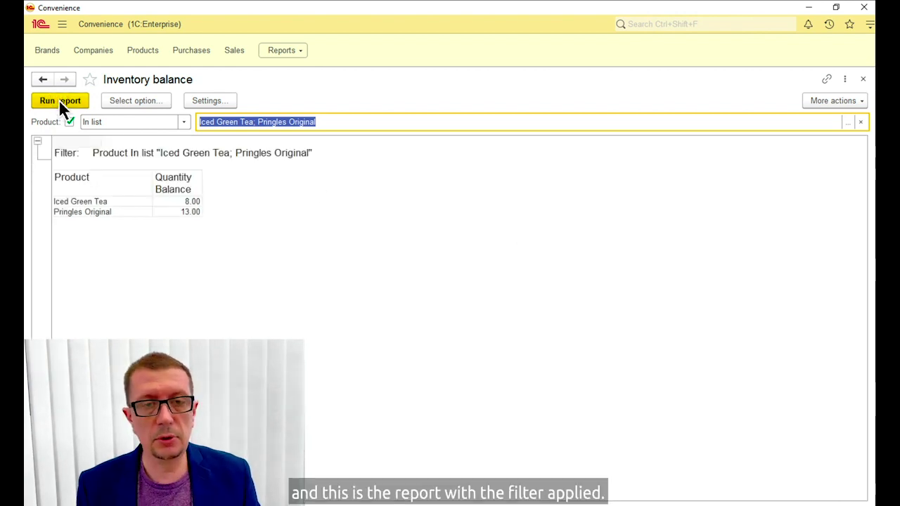
Save the current Inventory balance report setup as a report option named "Filter By Products".
click(835, 102)
click(799, 178)
text(Fi)
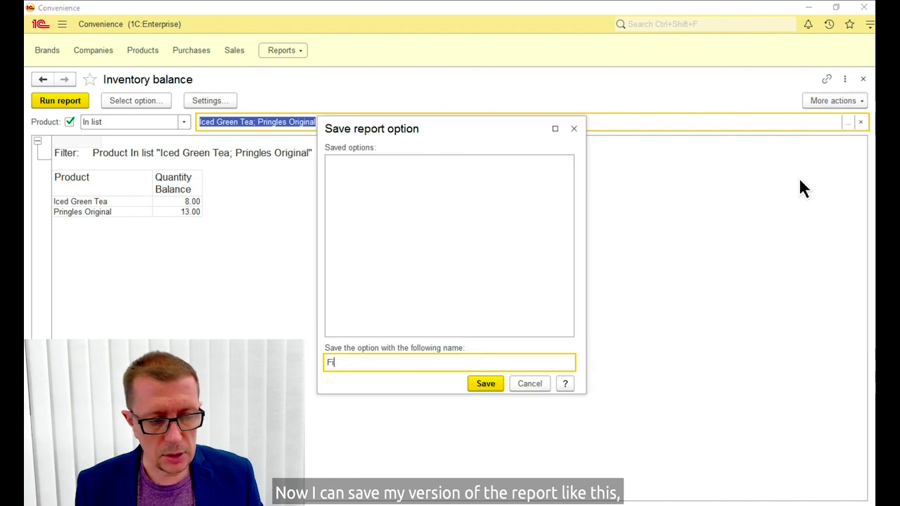
text(lter By Products)
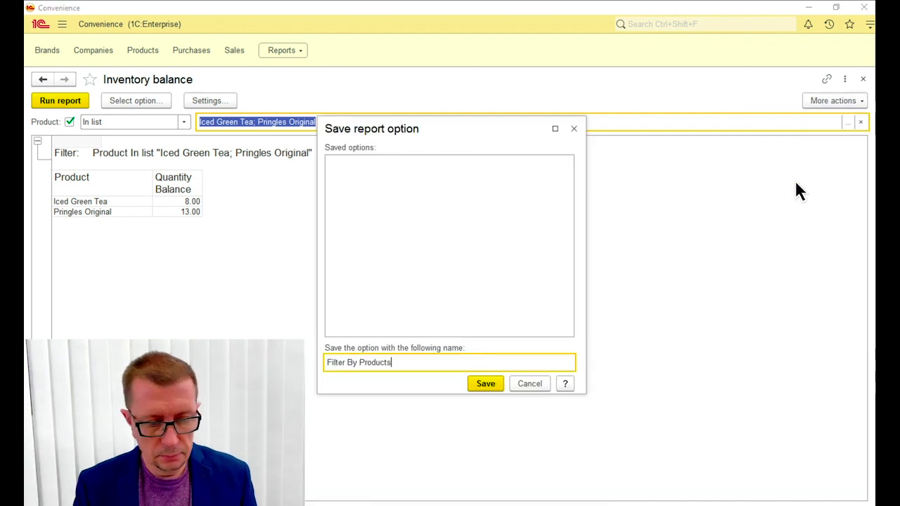
click(485, 384)
Switch the Inventory balance report to the Default option and back to Filter By Products.
click(133, 103)
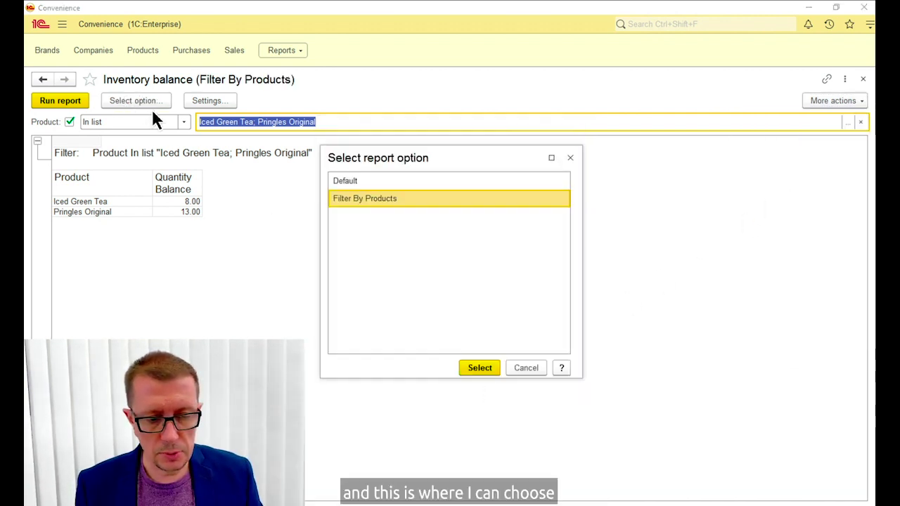
double_click(362, 181)
click(132, 102)
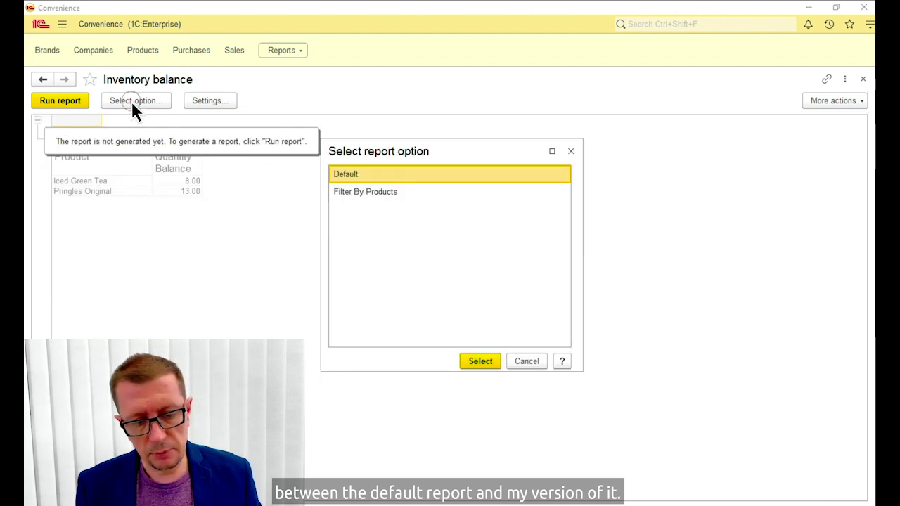
double_click(365, 192)
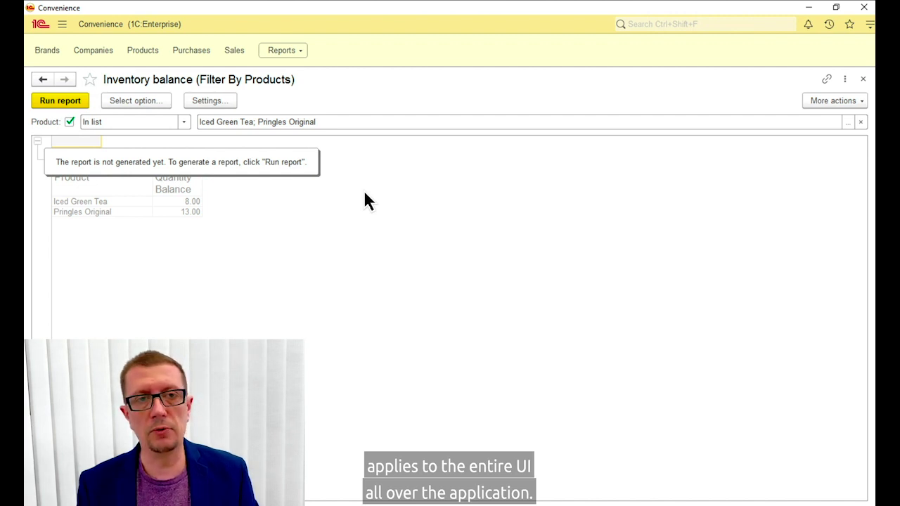
Customize the main window layout with the current section functions panel on the left side and the open items panel along the bottom.
click(870, 24)
mouse_move(787, 200)
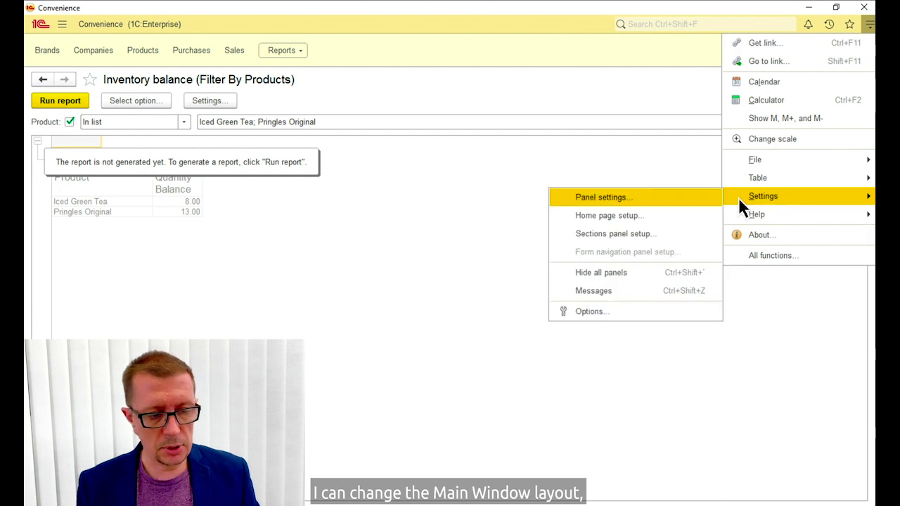
click(642, 201)
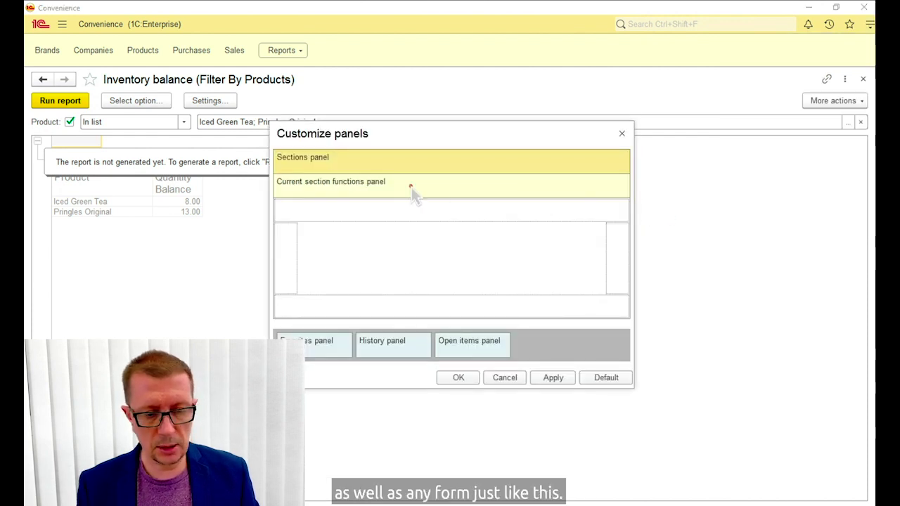
drag(411, 187, 285, 267)
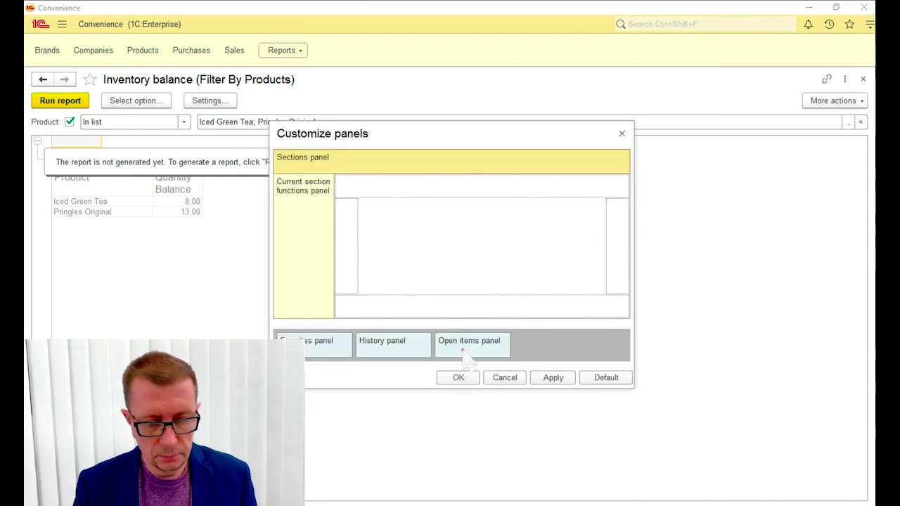
drag(463, 351, 463, 297)
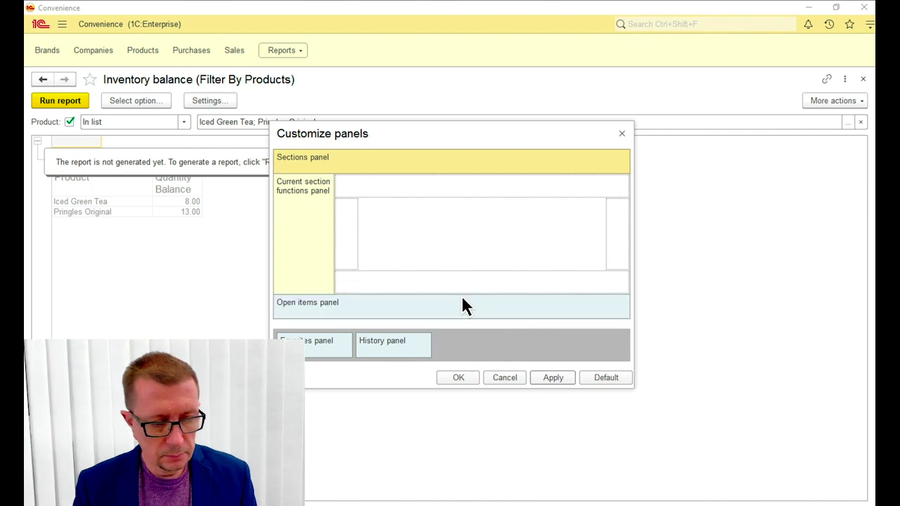
click(553, 379)
click(455, 378)
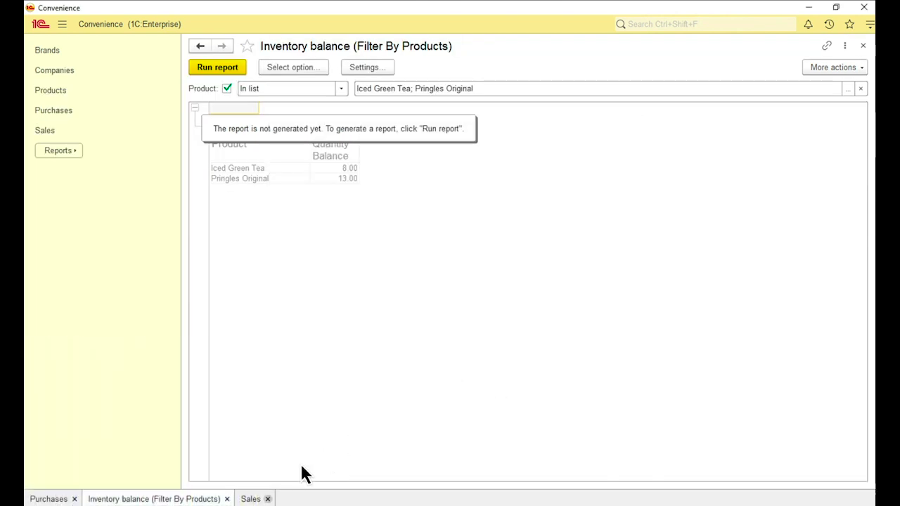
Customize the Sales list form by adding a column group to the list and moving the Date and Number fields into it.
click(250, 499)
click(826, 69)
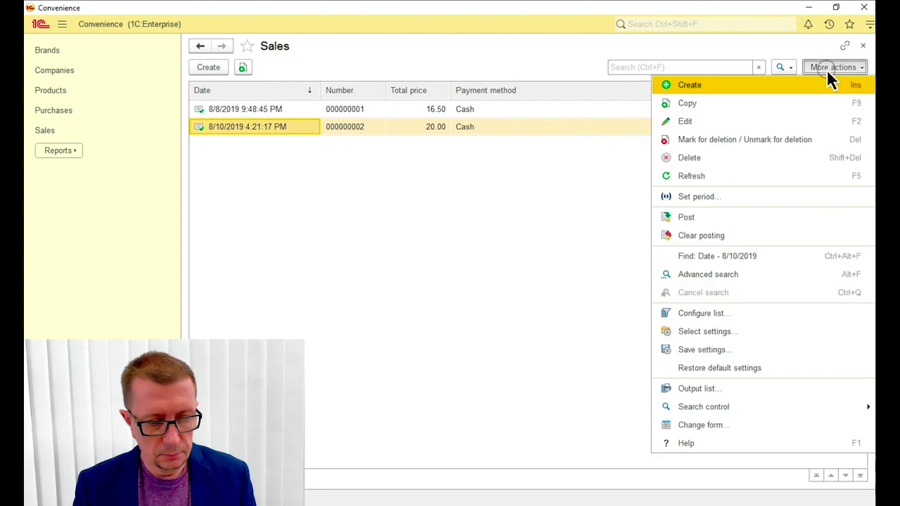
click(710, 426)
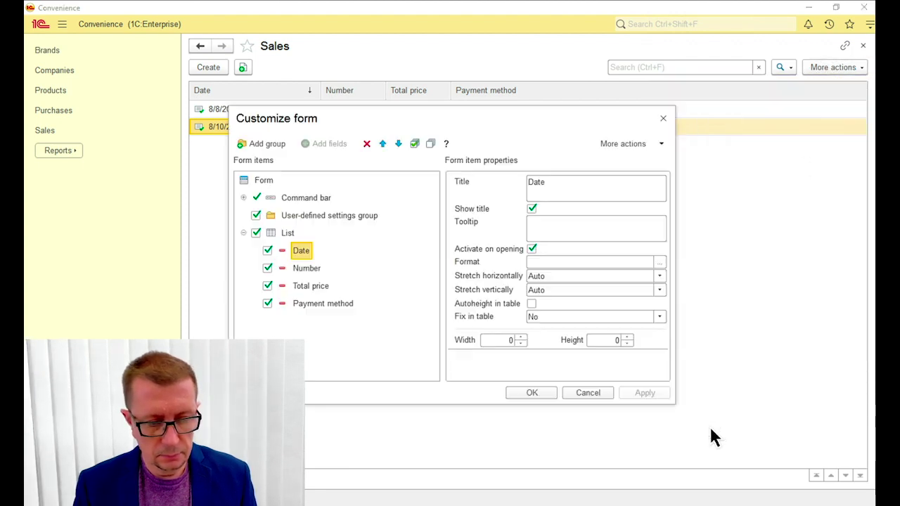
click(289, 233)
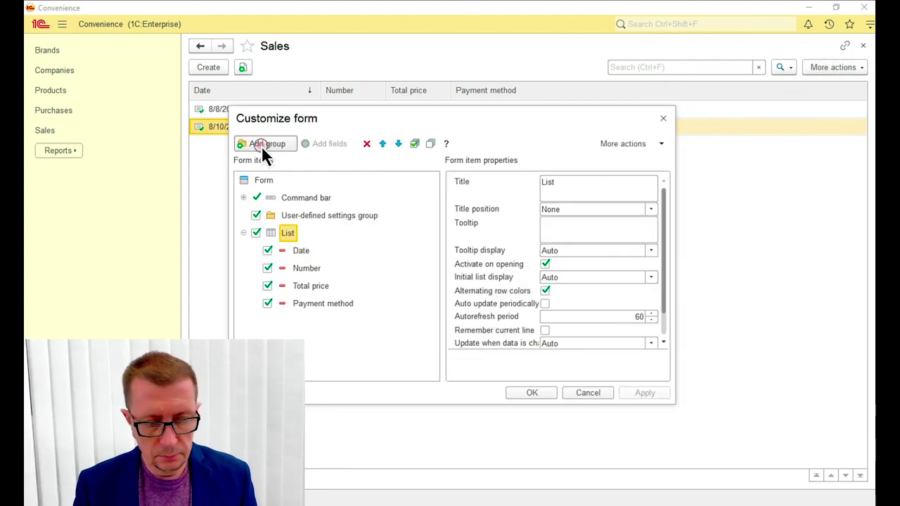
click(264, 145)
click(400, 145)
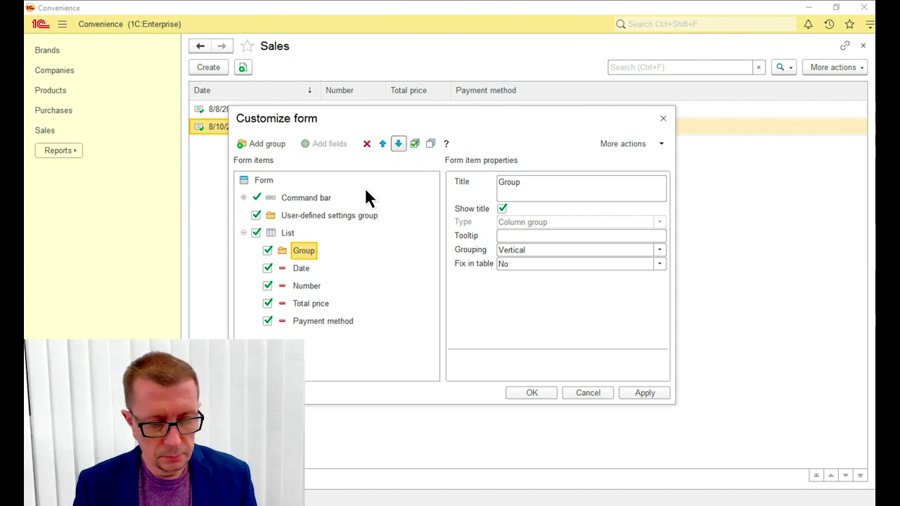
click(304, 262)
drag(302, 260, 303, 250)
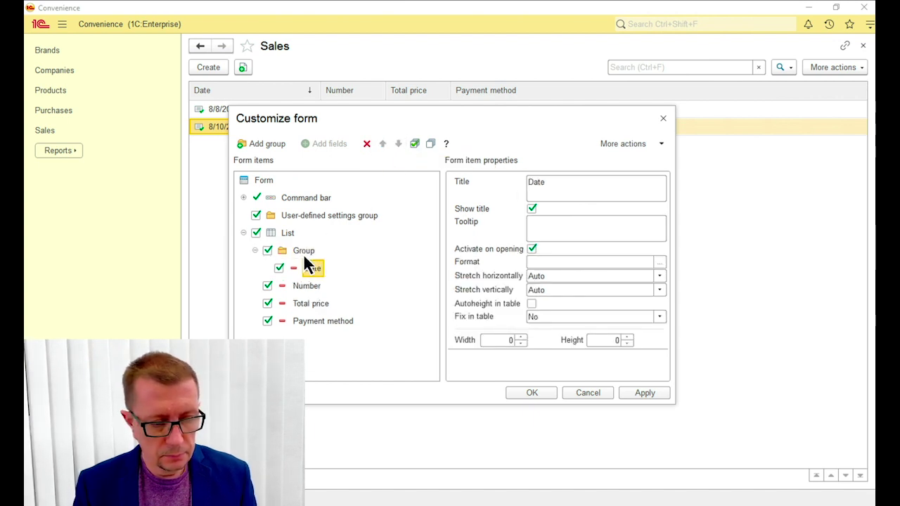
drag(304, 290, 302, 250)
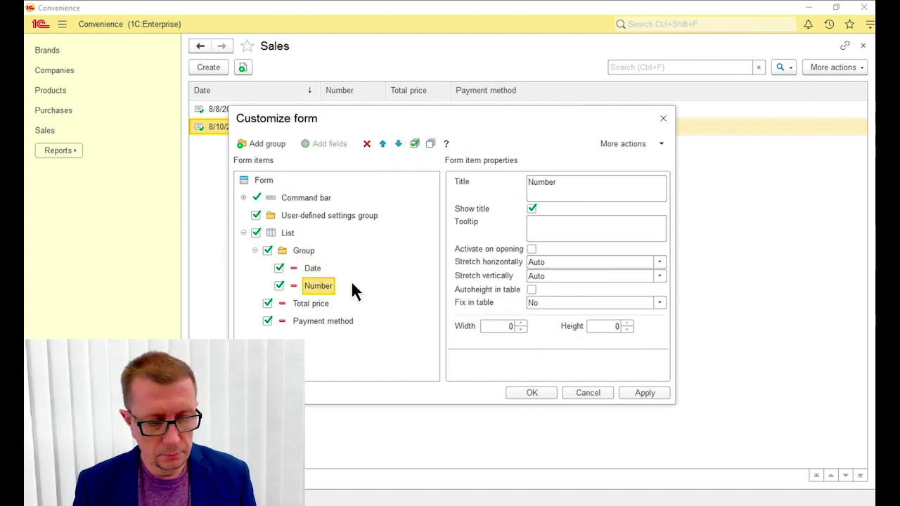
click(532, 393)
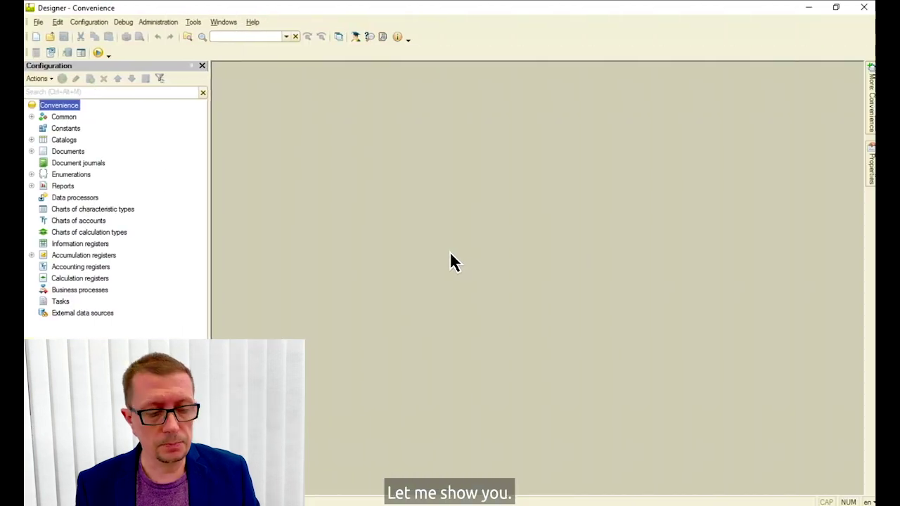
Publish the Convenience application from Designer to the Internet Information Services web server with the default publication settings.
click(157, 22)
click(190, 112)
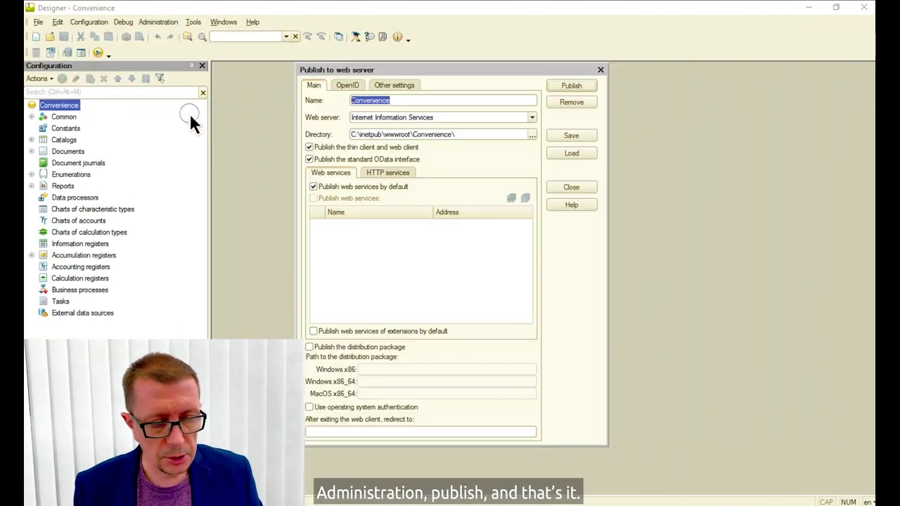
click(572, 85)
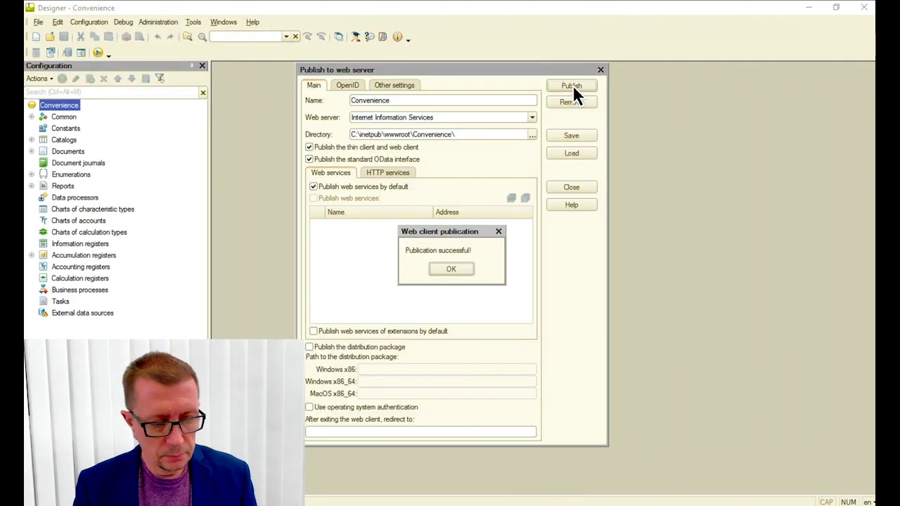
click(451, 272)
click(571, 187)
Switch to Chrome and open the published application at lab.1ci.com/Convenience/en_US/.
mouse_move(295, 501)
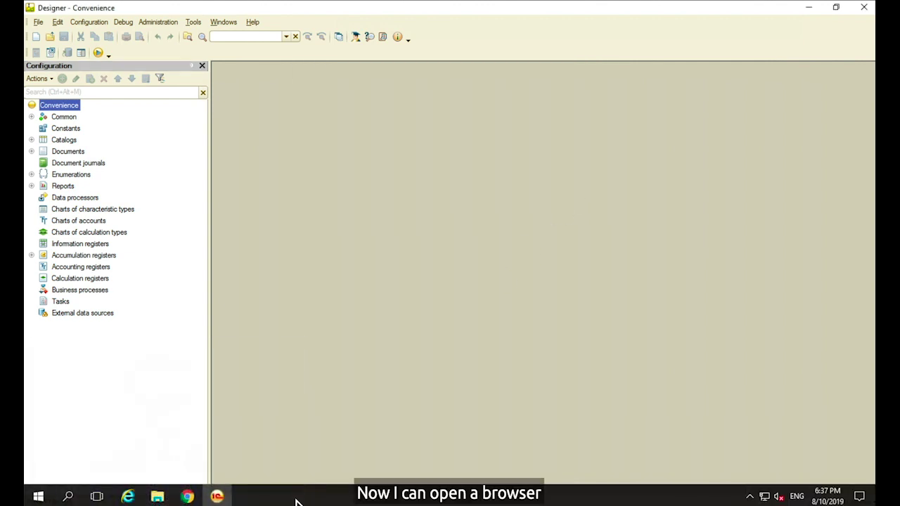
click(187, 496)
text(lab.1)
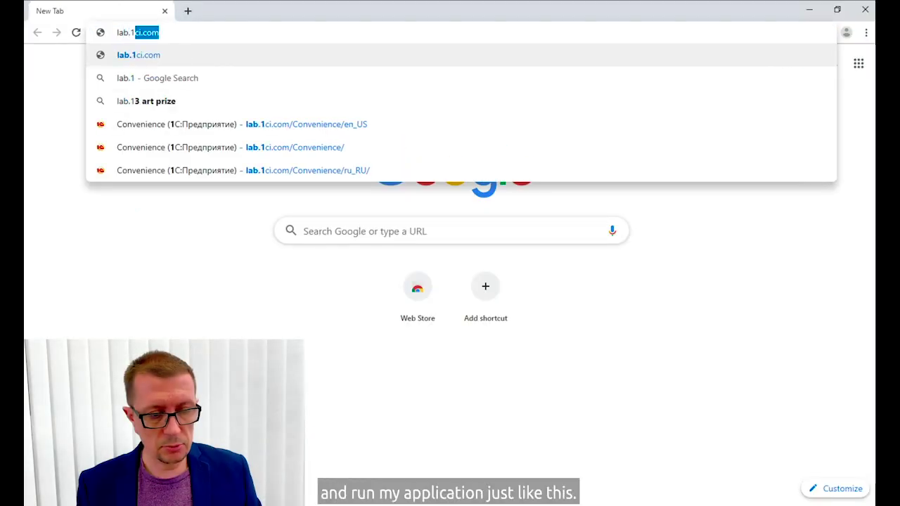
text(ci.com/Convenience/)
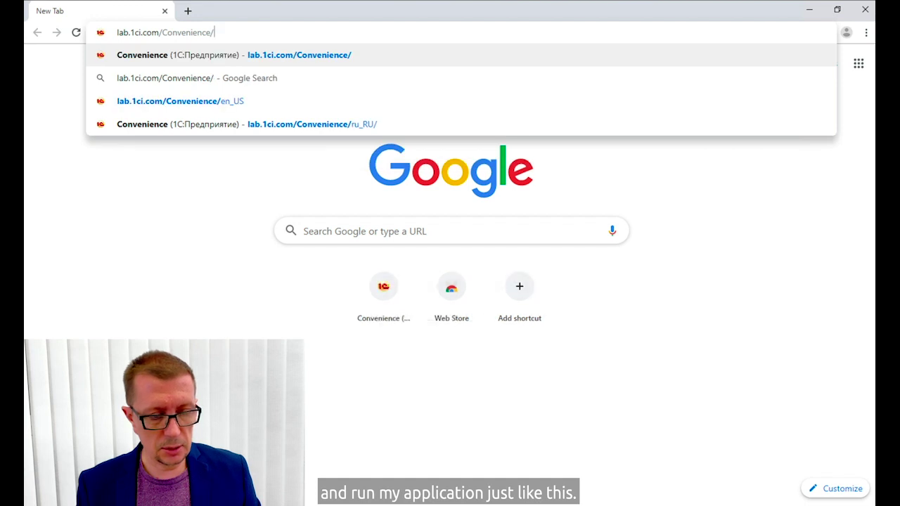
text(en_US/)
key(Return)
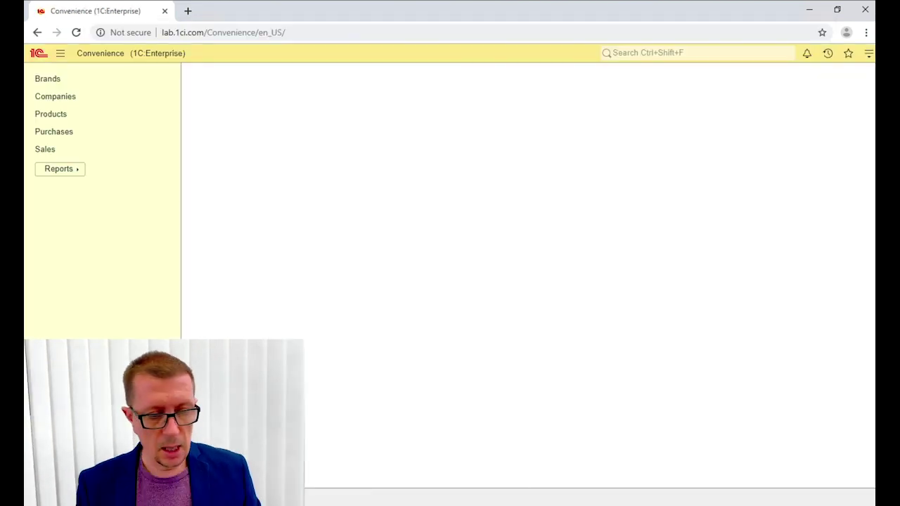
Look through the Brands, Products and Purchases lists in the web client and open the purchase from My Favourite Supplier.
click(49, 80)
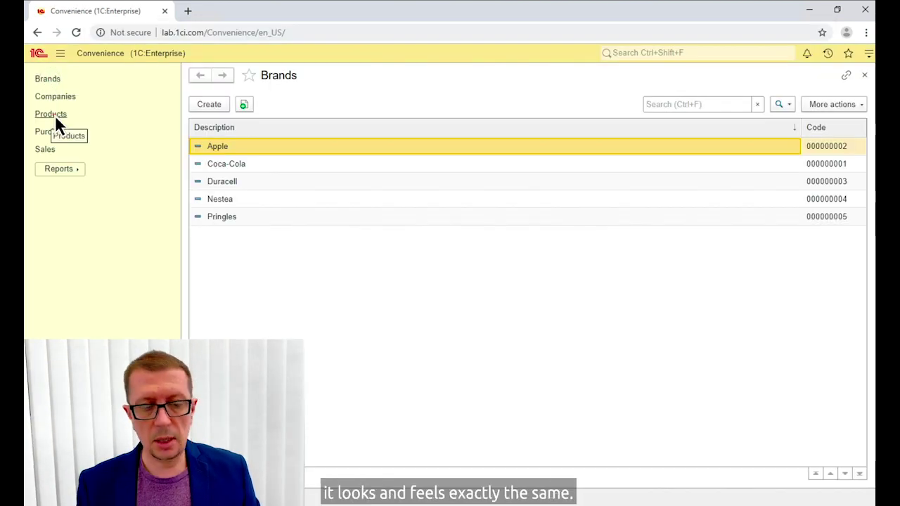
click(55, 115)
click(55, 133)
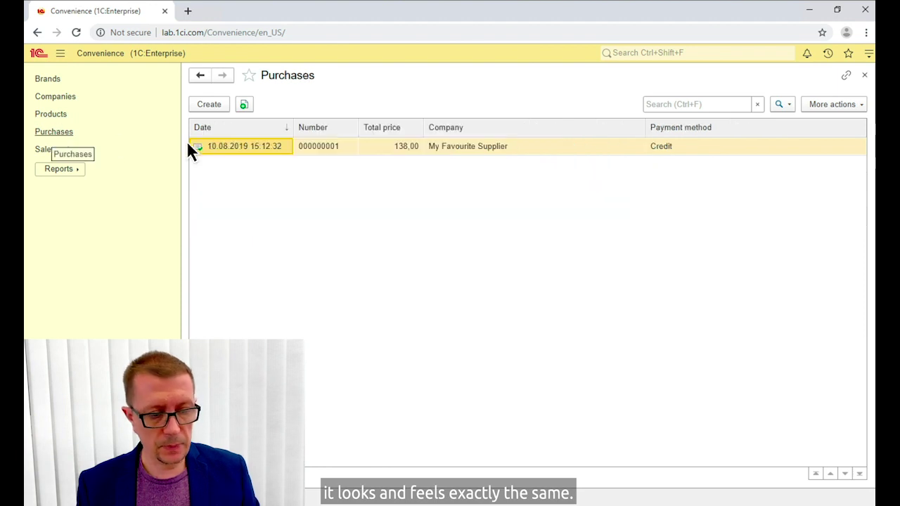
double_click(272, 146)
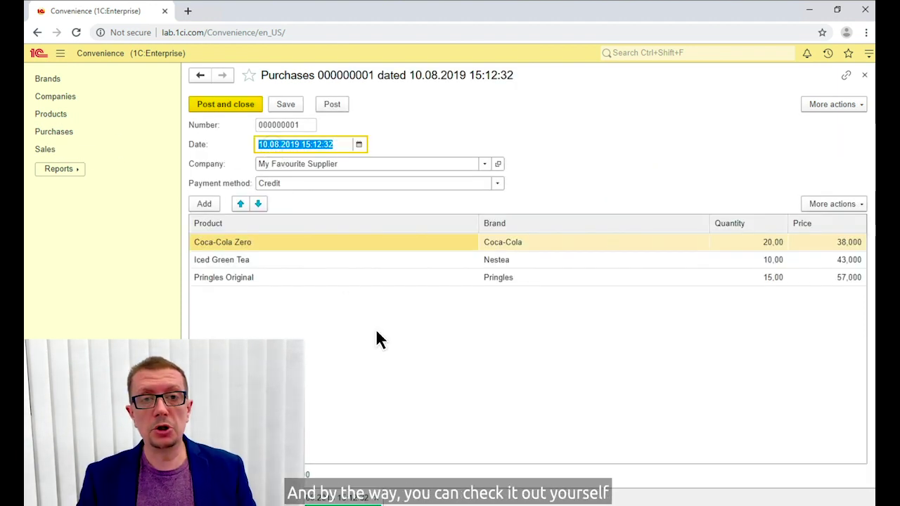